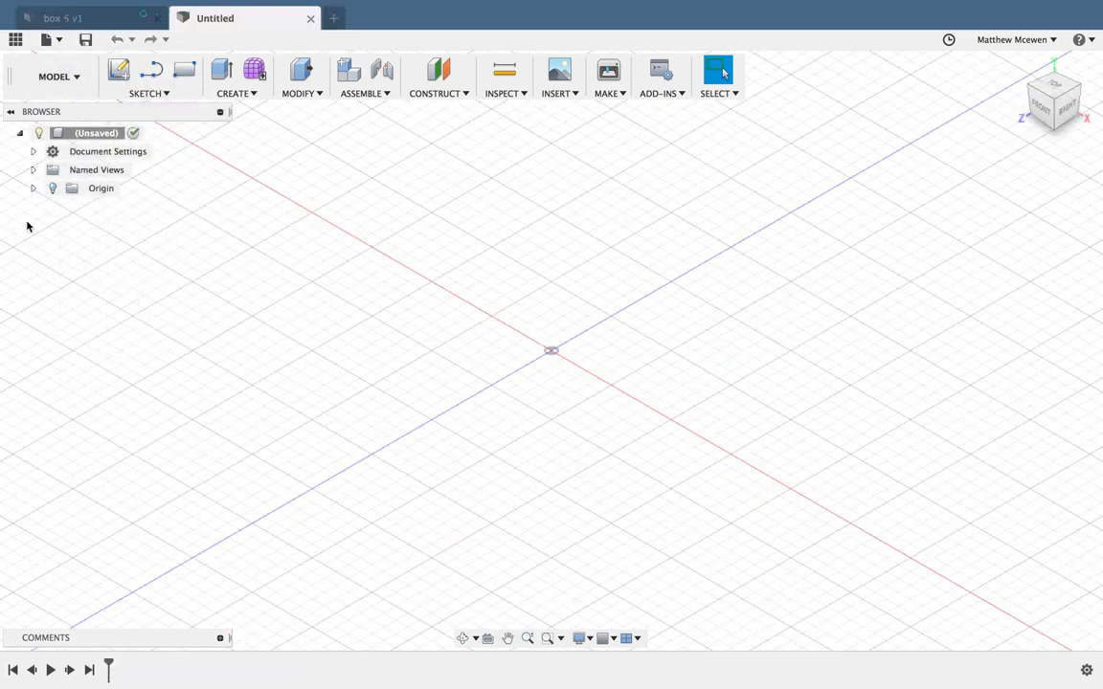
Show the origin planes and start a new sketch on the horizontal ground plane
click(51, 189)
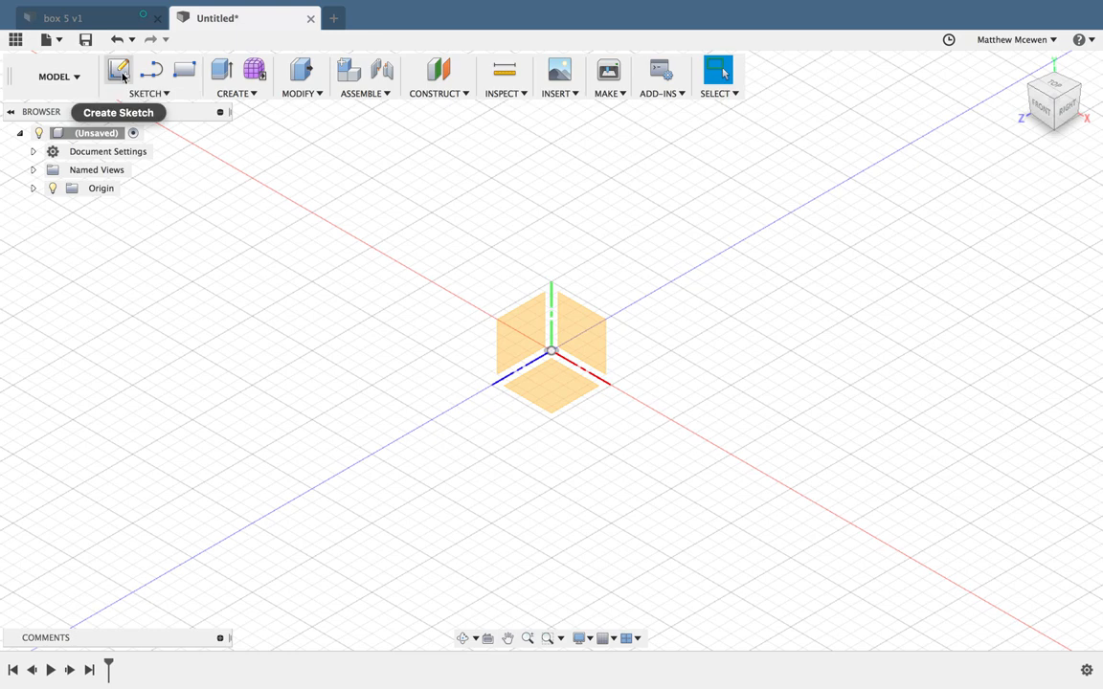
click(143, 94)
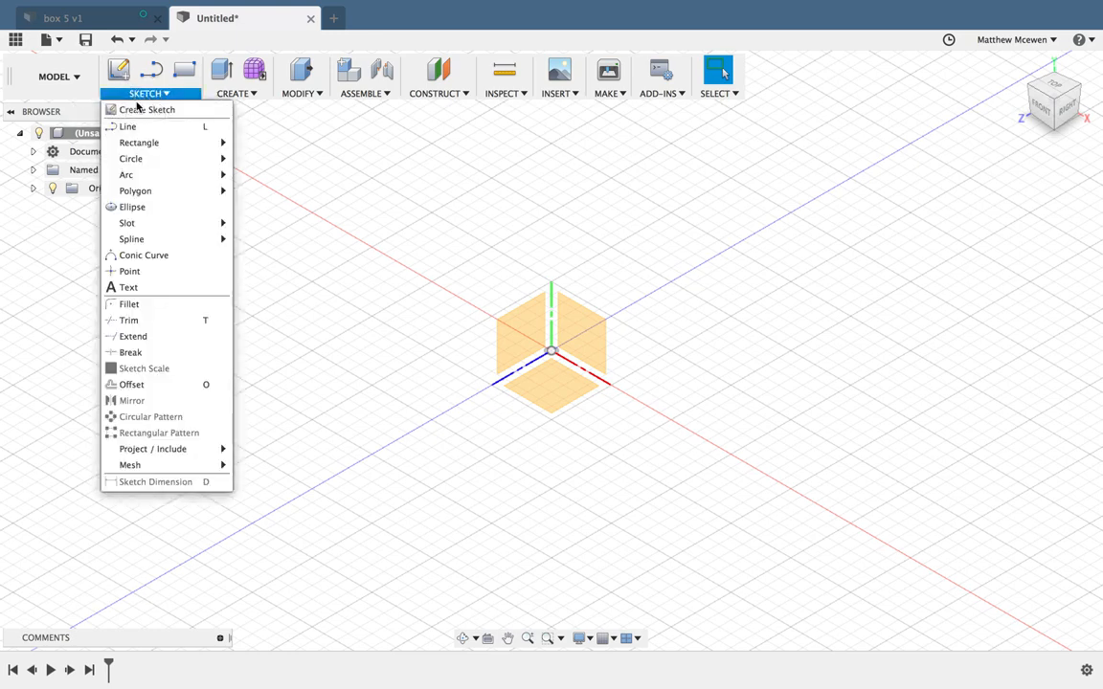
click(134, 111)
click(552, 385)
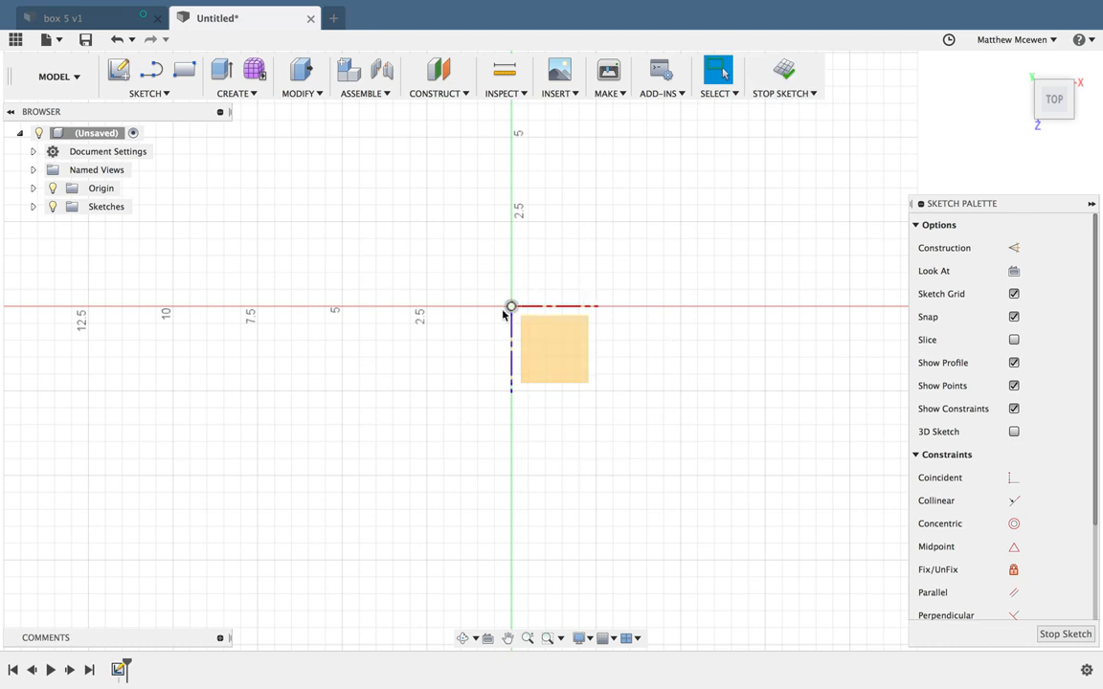
click(168, 98)
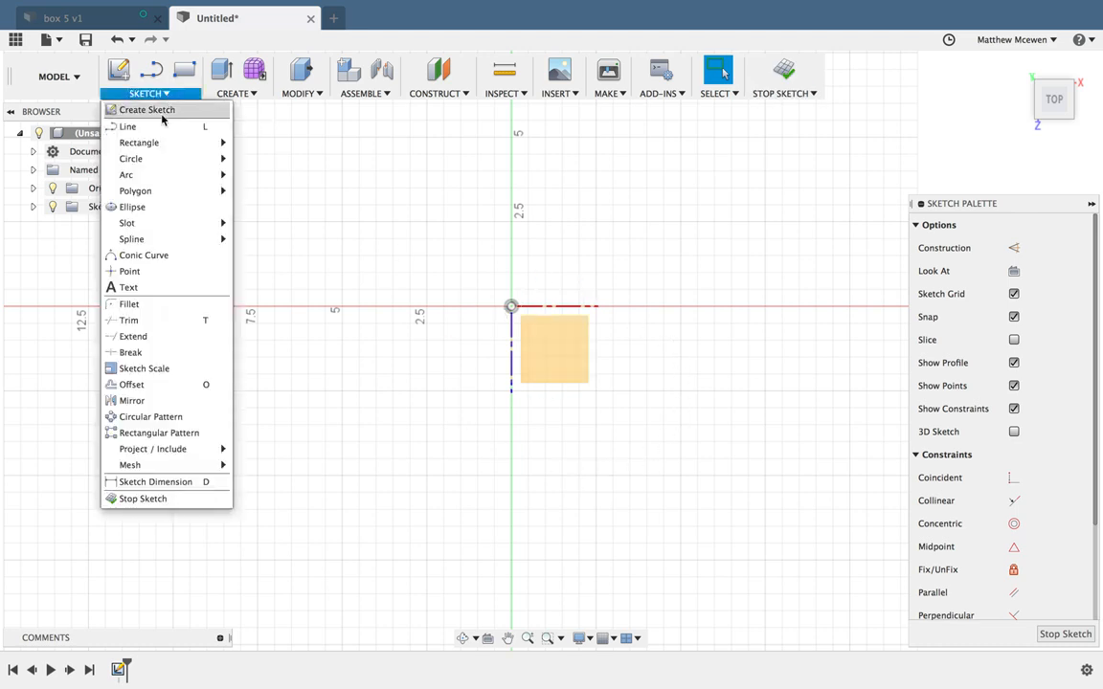
mouse_move(153, 143)
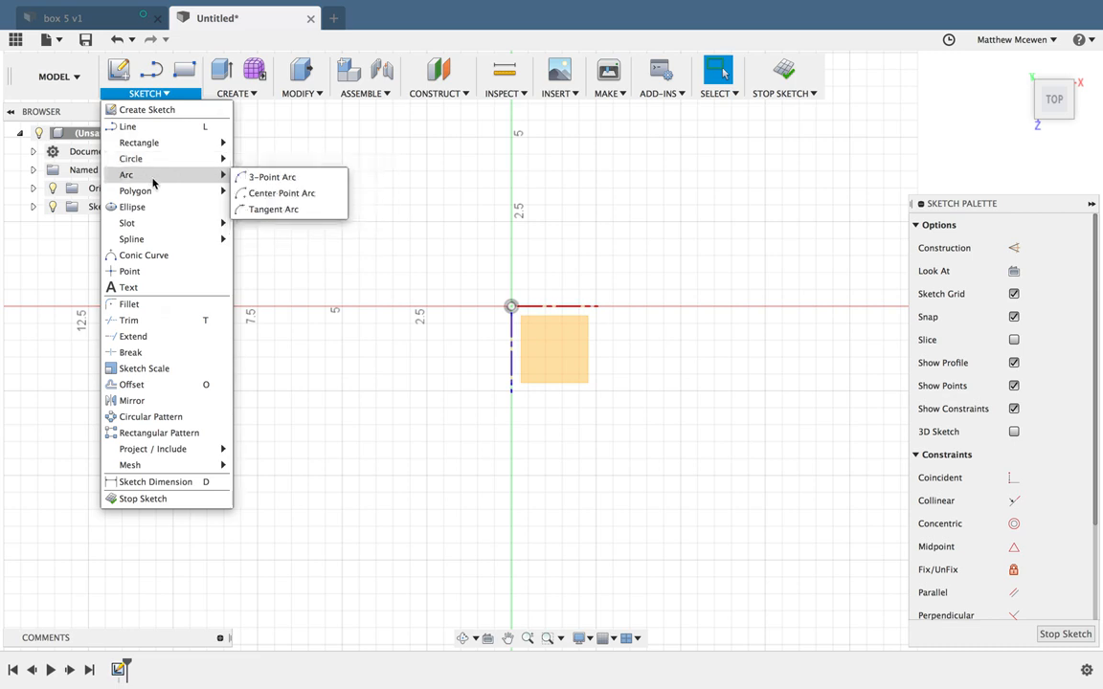
click(153, 127)
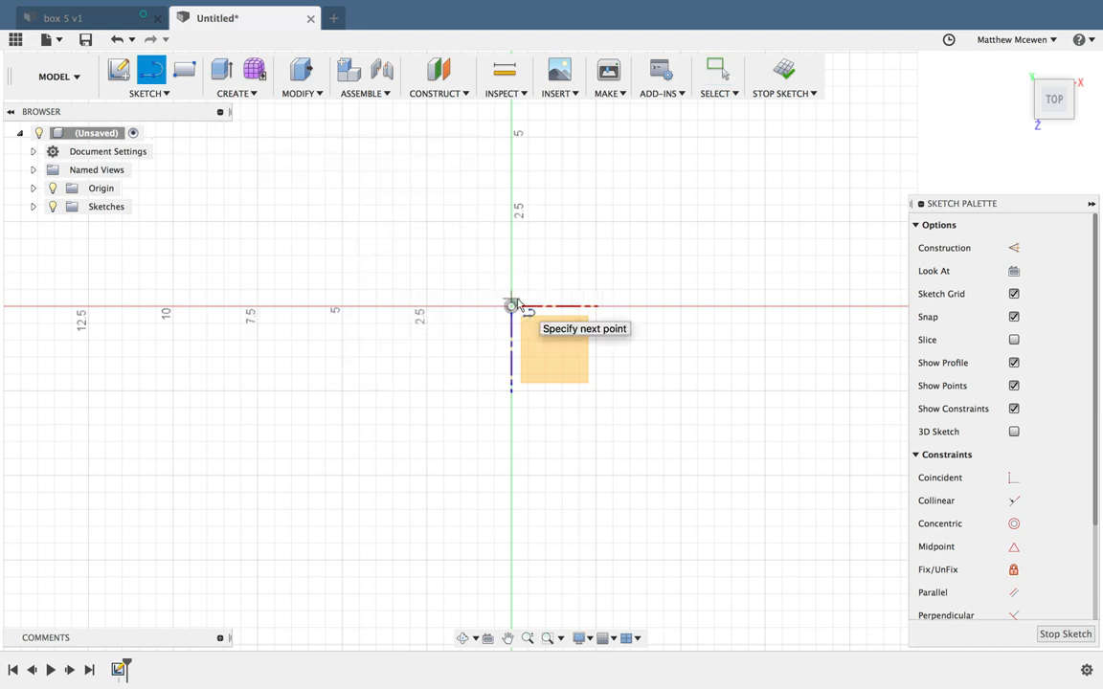
key(Escape)
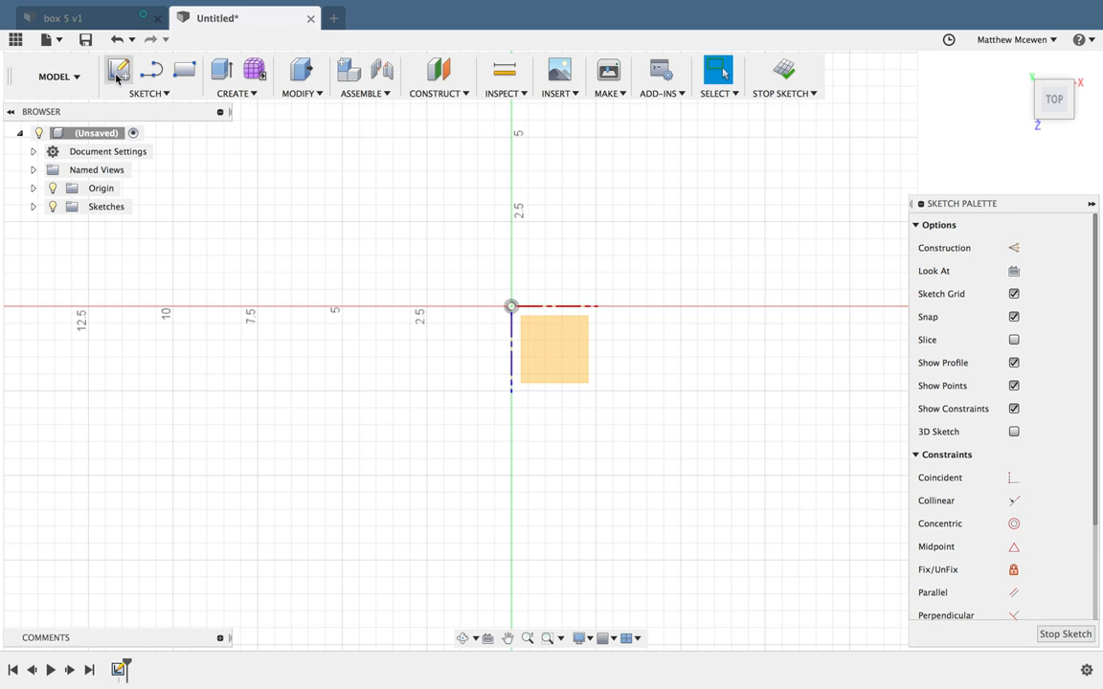
Sketch a horizontal line about 5 cm long from the origin along the positive X axis
click(141, 93)
click(134, 127)
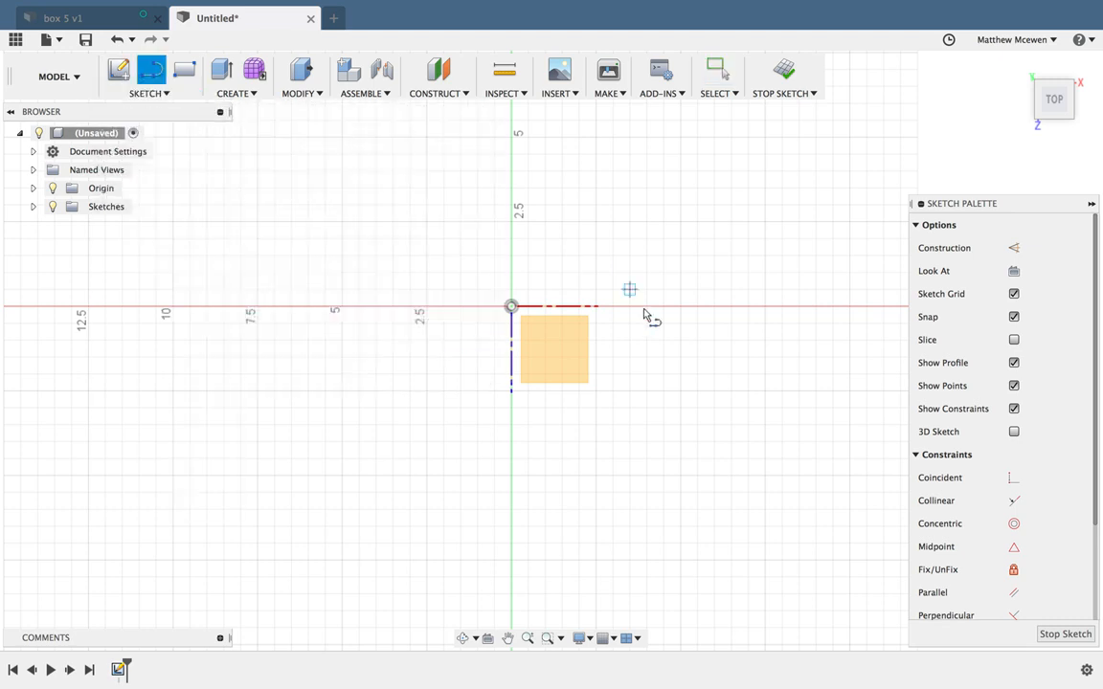
click(510, 307)
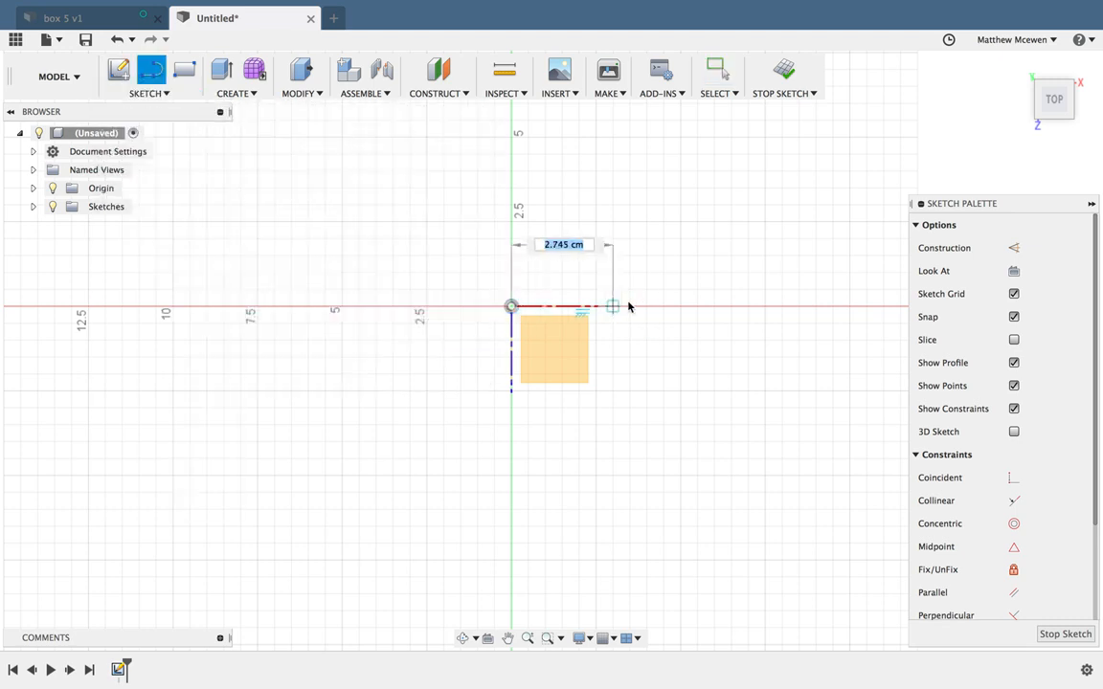
click(680, 307)
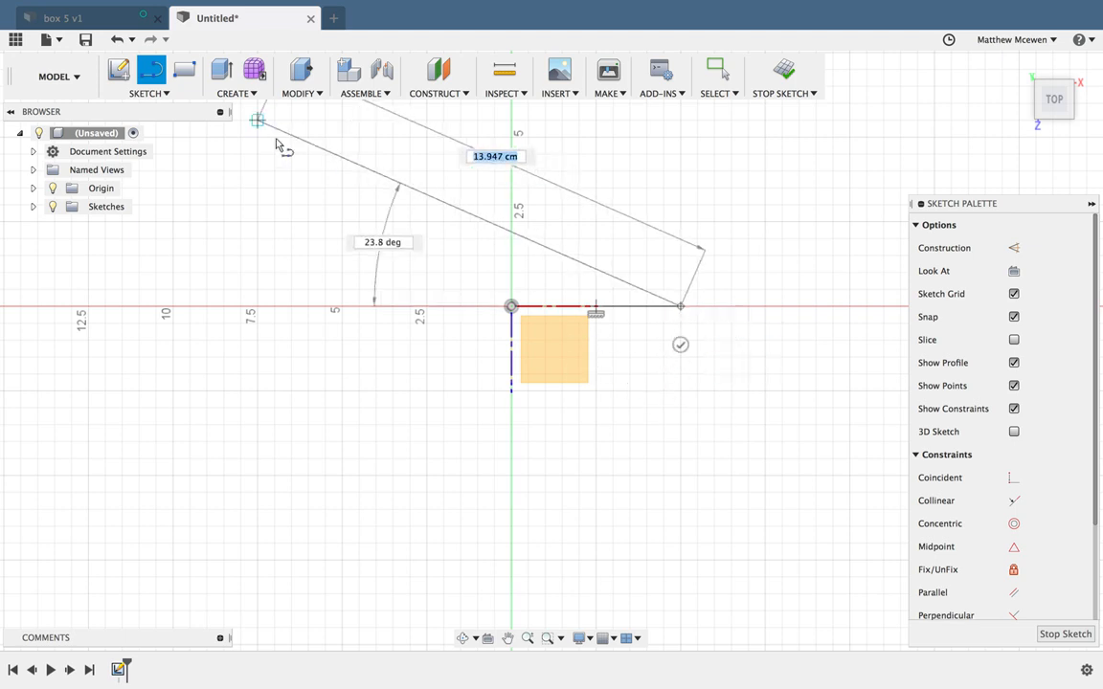
key(Escape)
key(Escape)
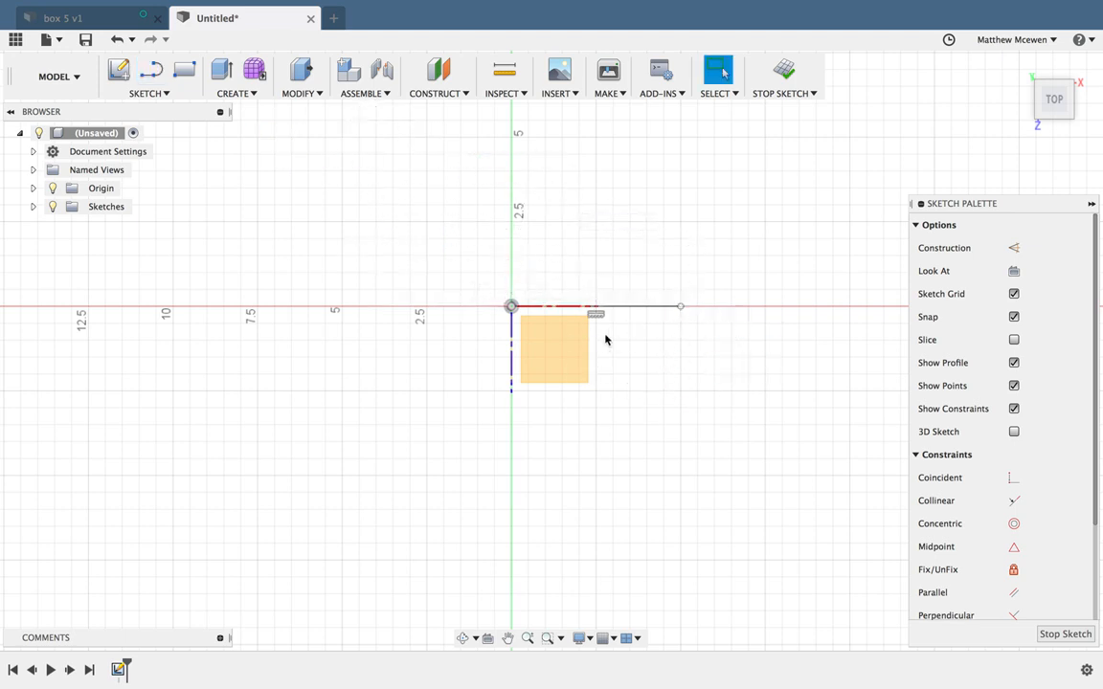
Try a center diameter circle of about 2.5 cm below each end of the line, and undo both circles
click(145, 93)
mouse_move(141, 143)
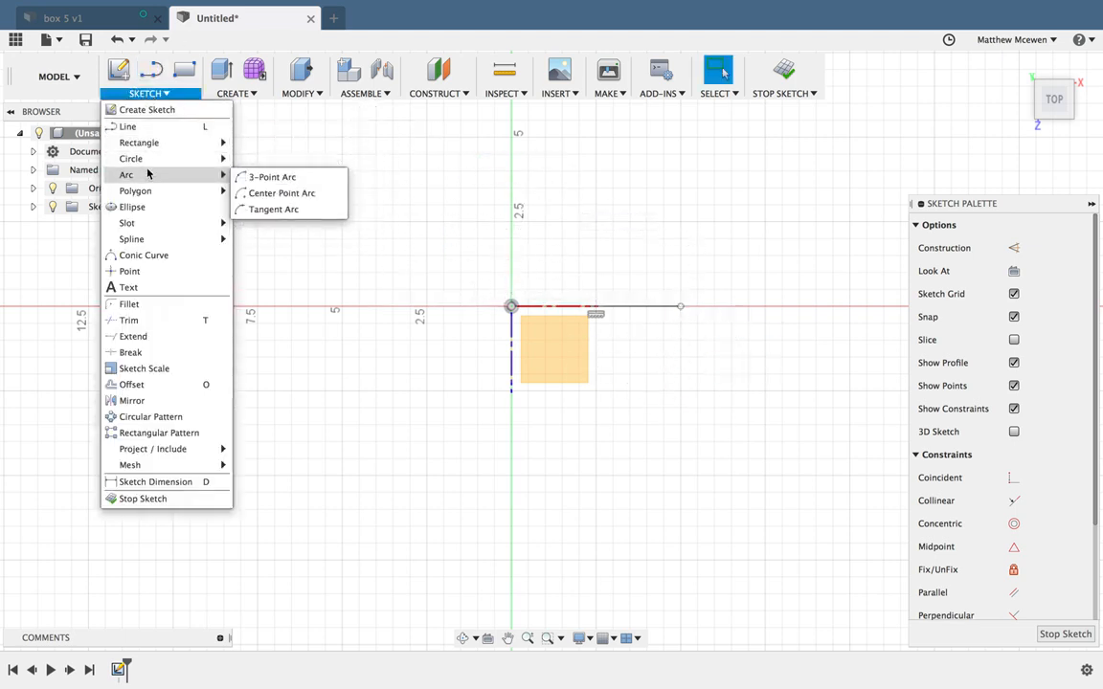
click(149, 165)
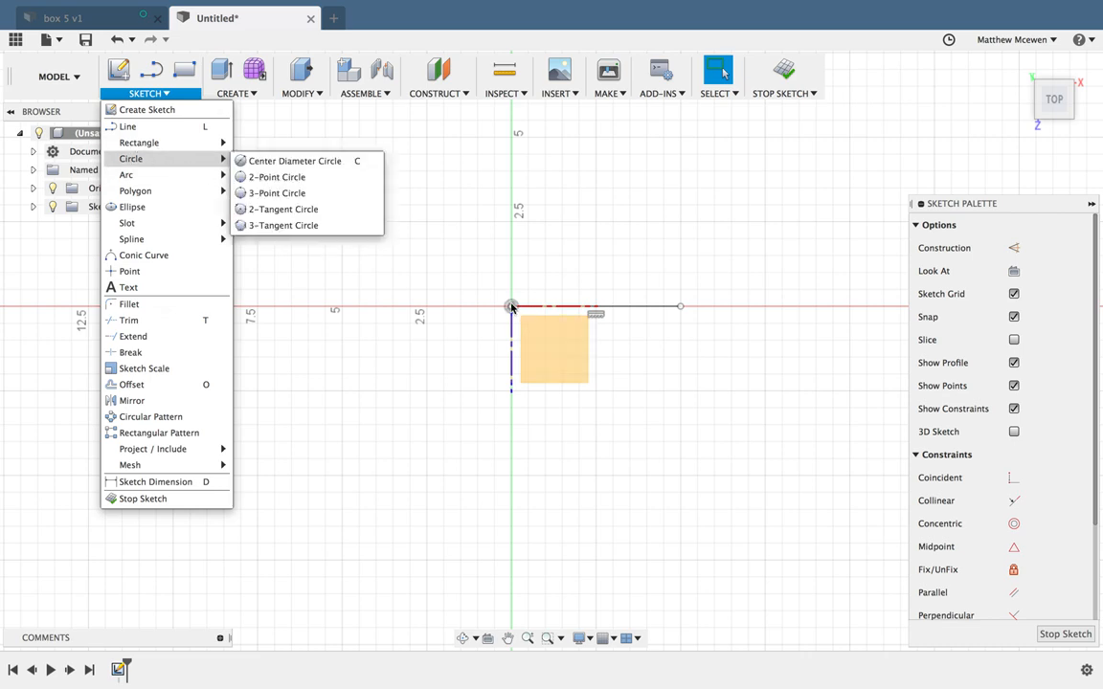
click(273, 161)
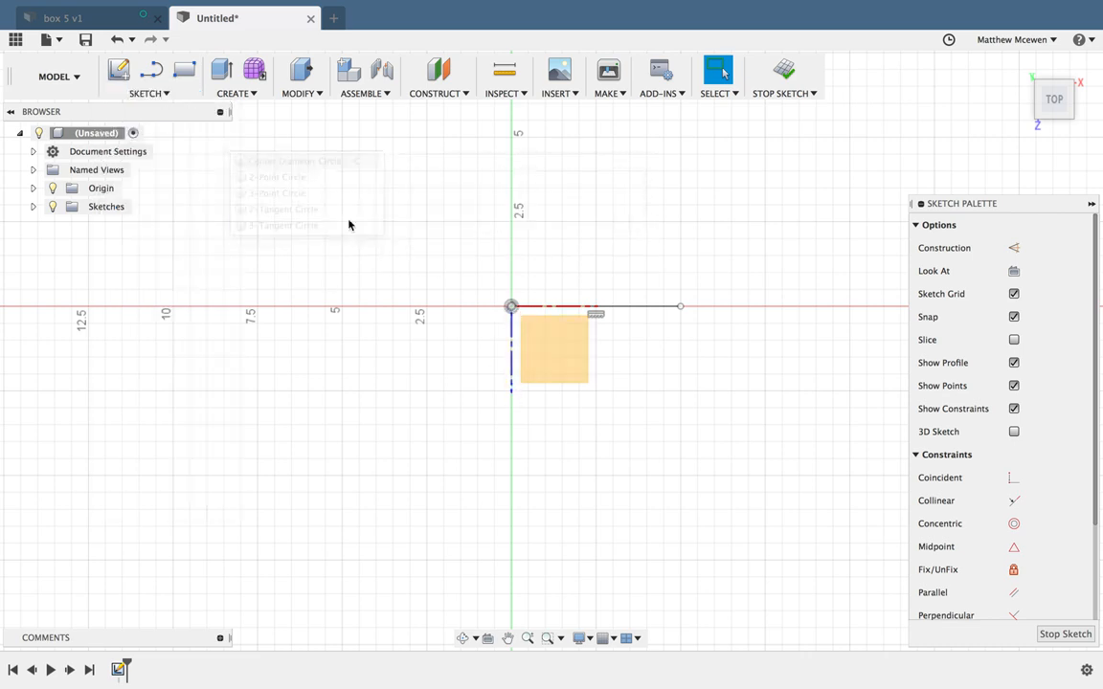
click(511, 347)
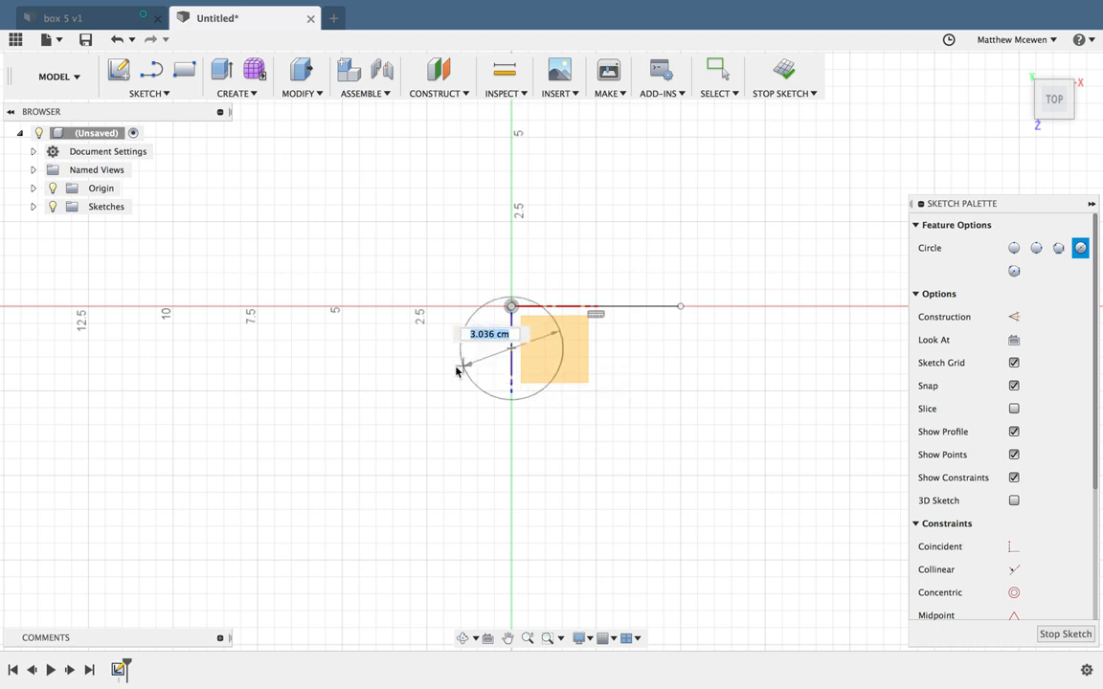
click(479, 372)
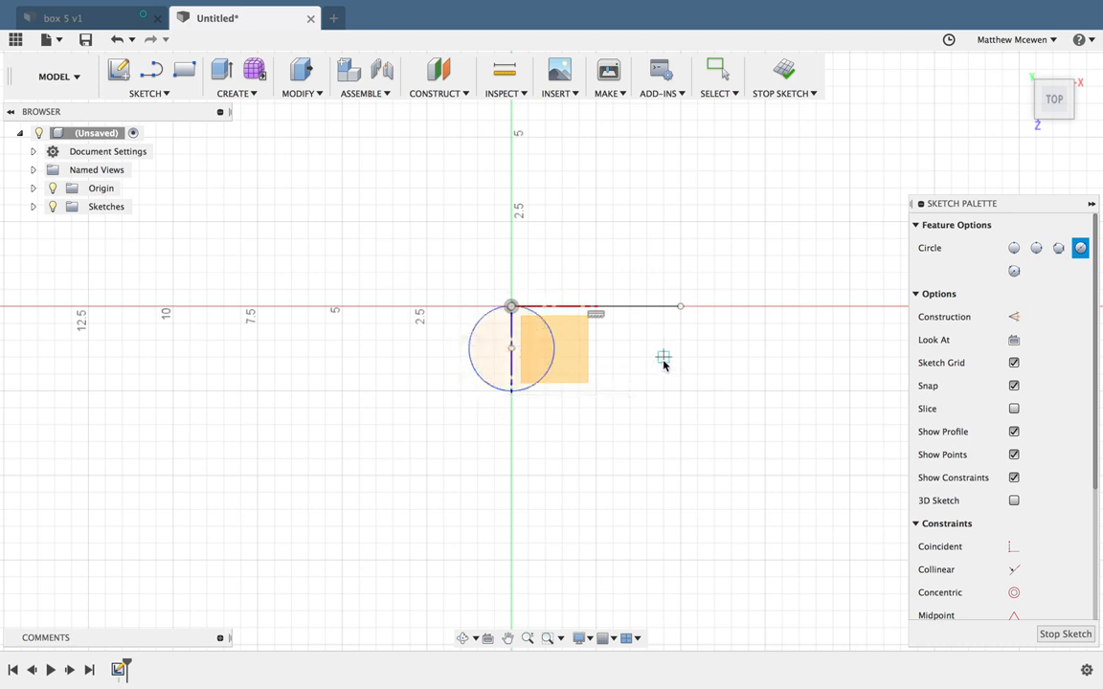
click(681, 348)
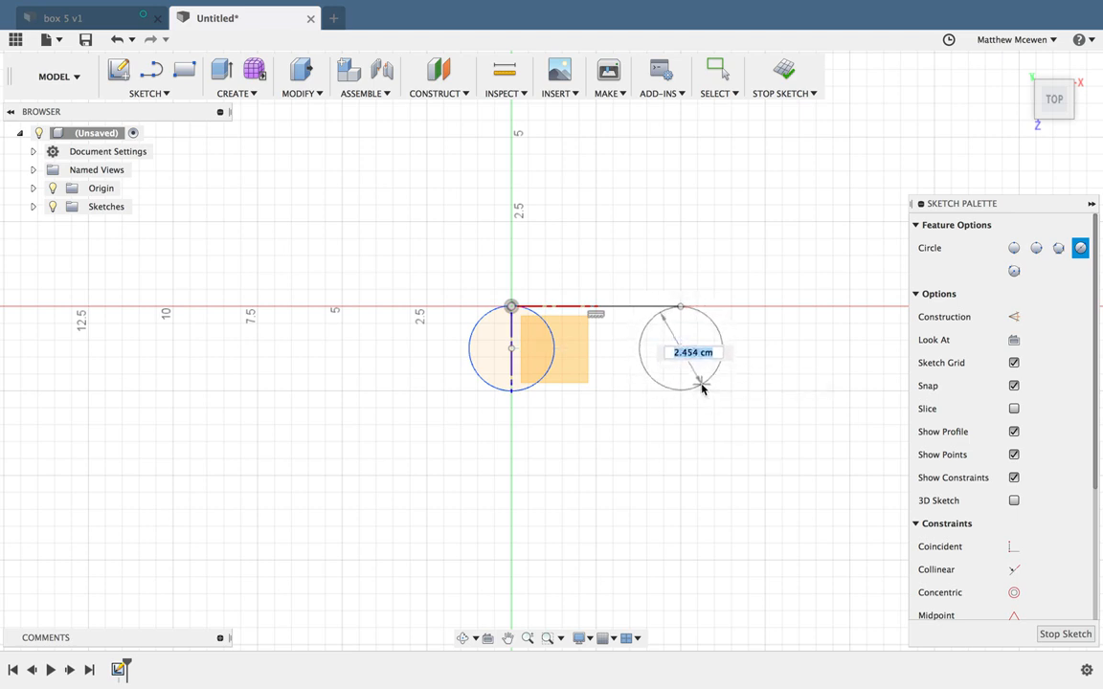
click(700, 389)
key(Escape)
key(super+z)
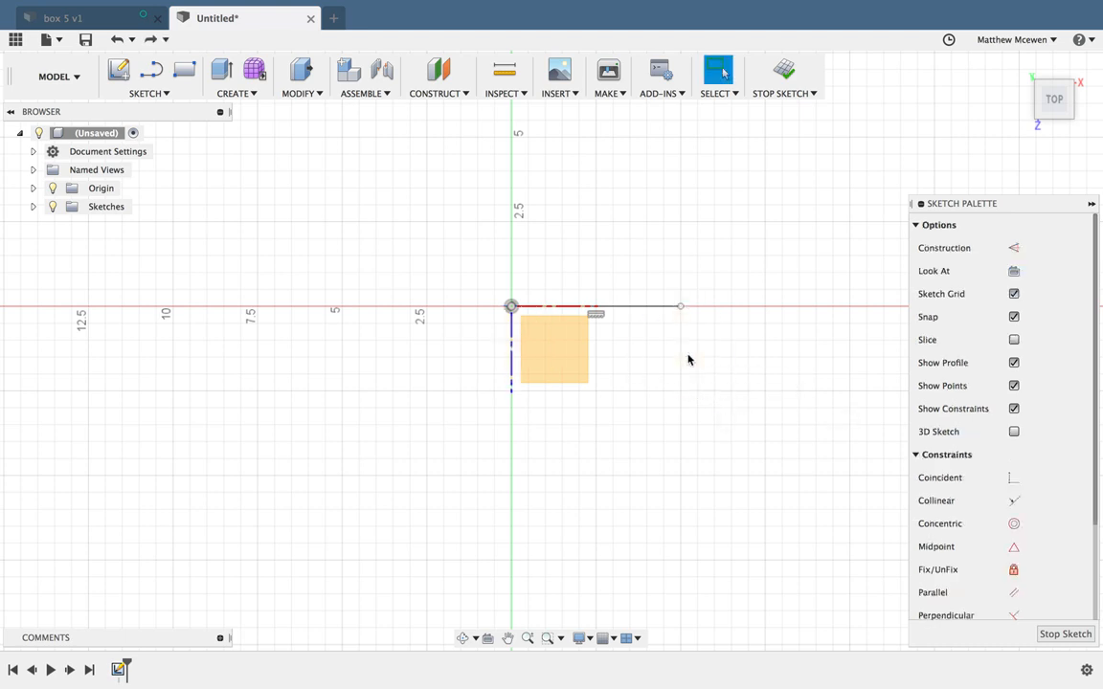
Sketch a 3-point arc from the origin to a point about 5 cm along the Z axis, bulging outward on the negative X side
click(143, 93)
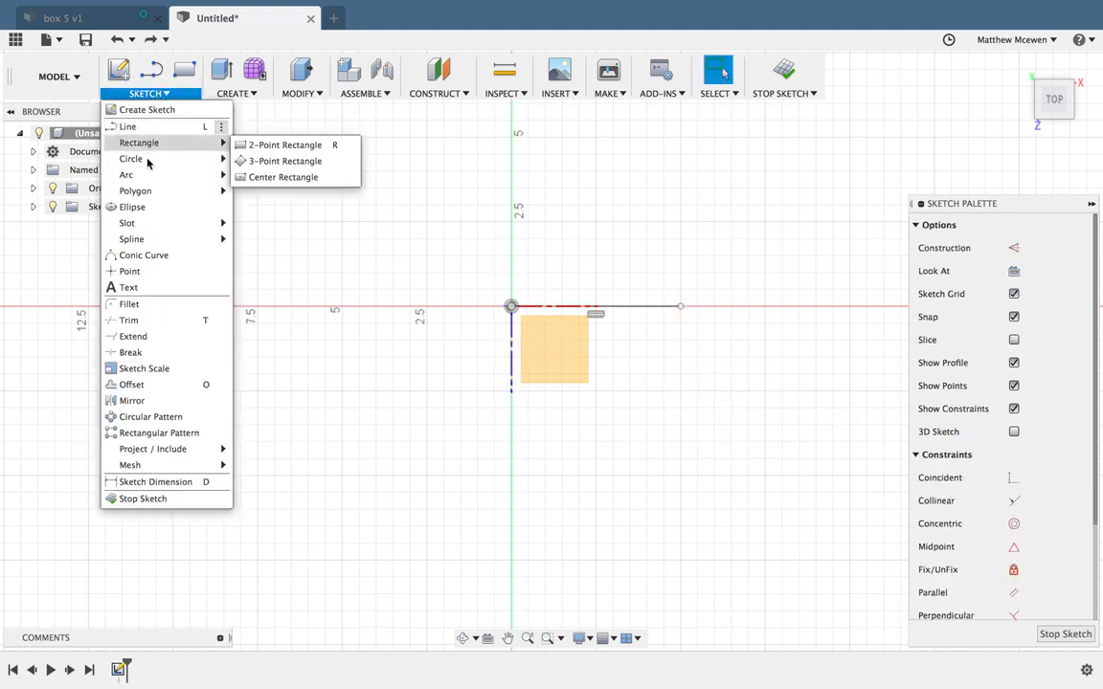
mouse_move(149, 176)
click(267, 179)
click(511, 306)
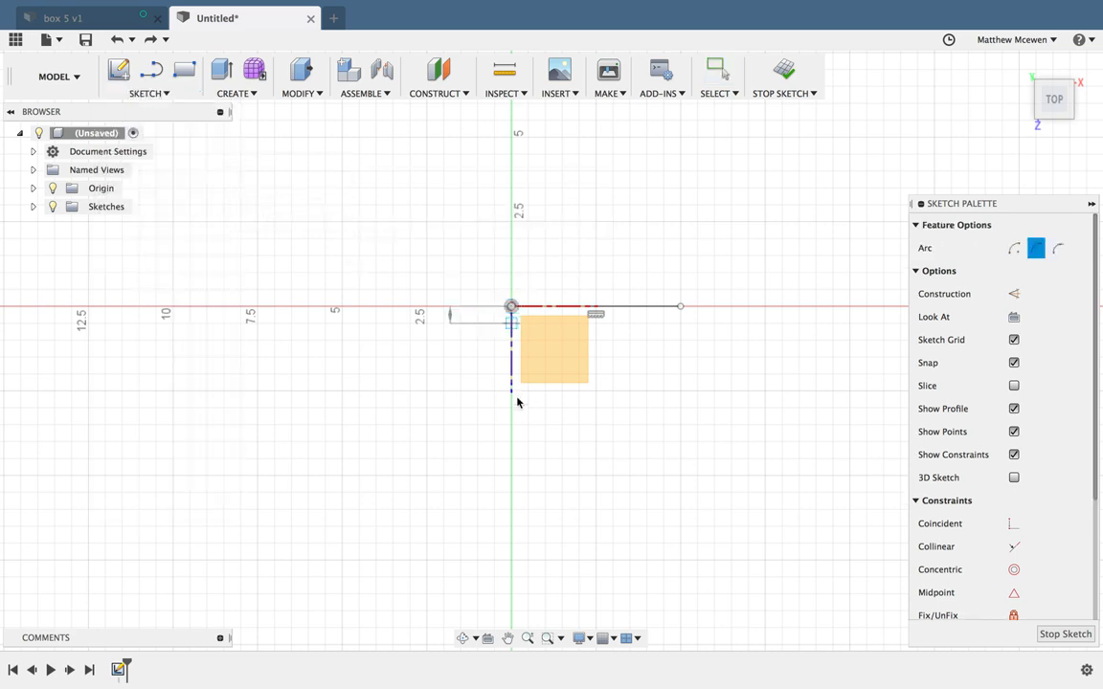
click(512, 475)
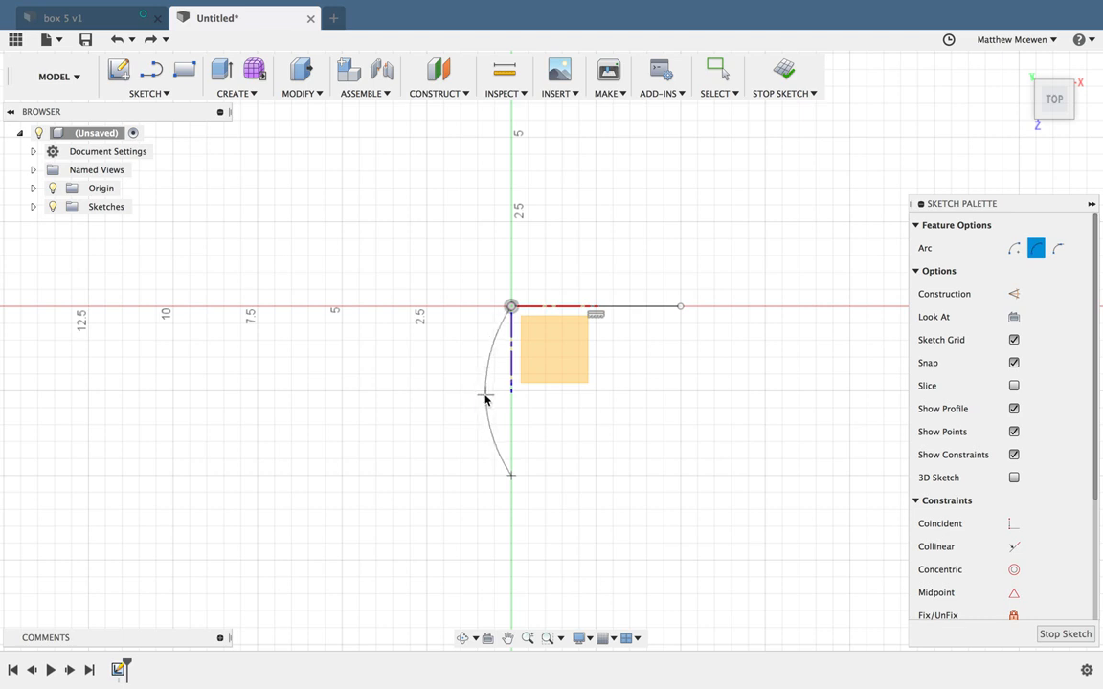
click(483, 391)
Sketch a second 3-point arc from the line's other end to a point about 5 cm straight below it, bulging outward
click(679, 307)
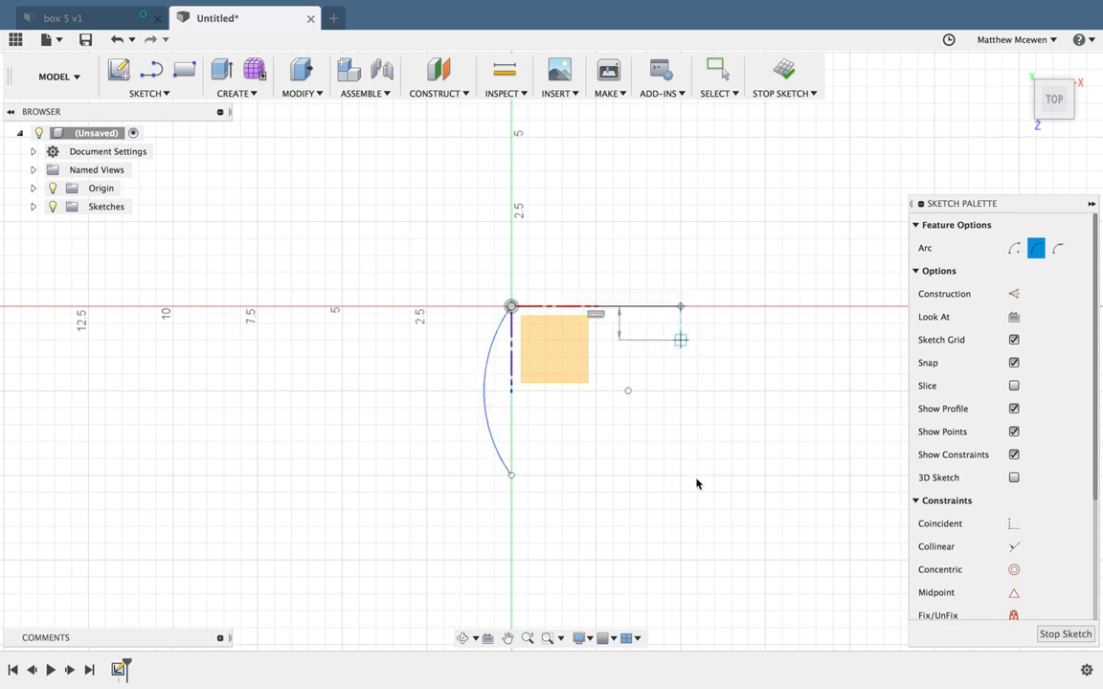
click(680, 475)
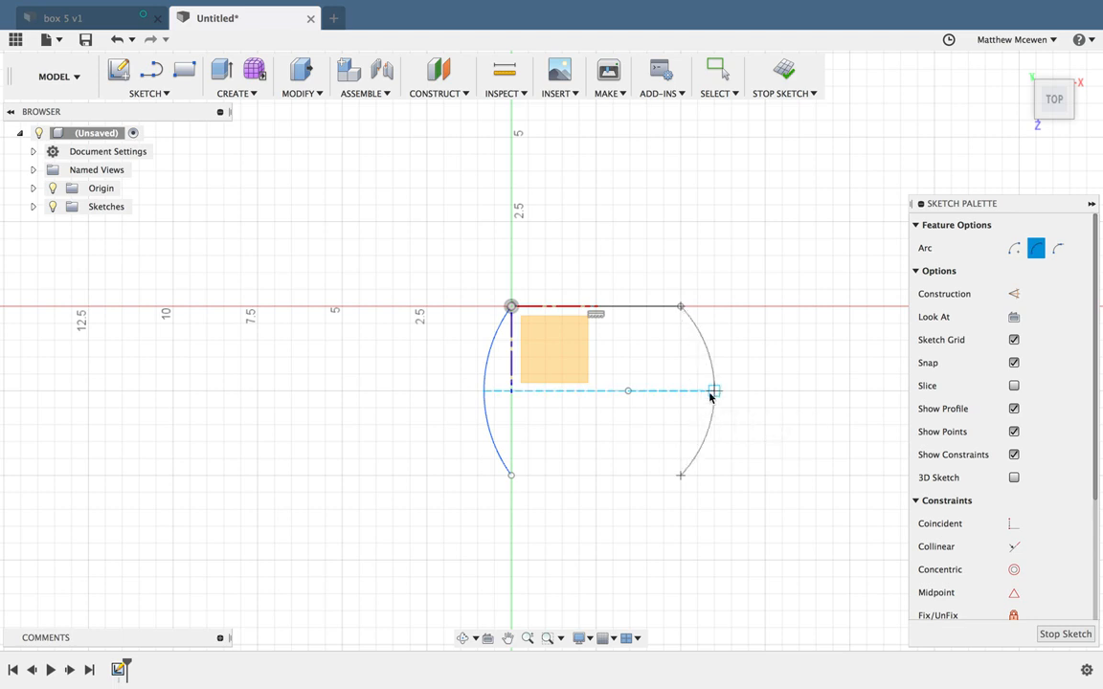
click(700, 391)
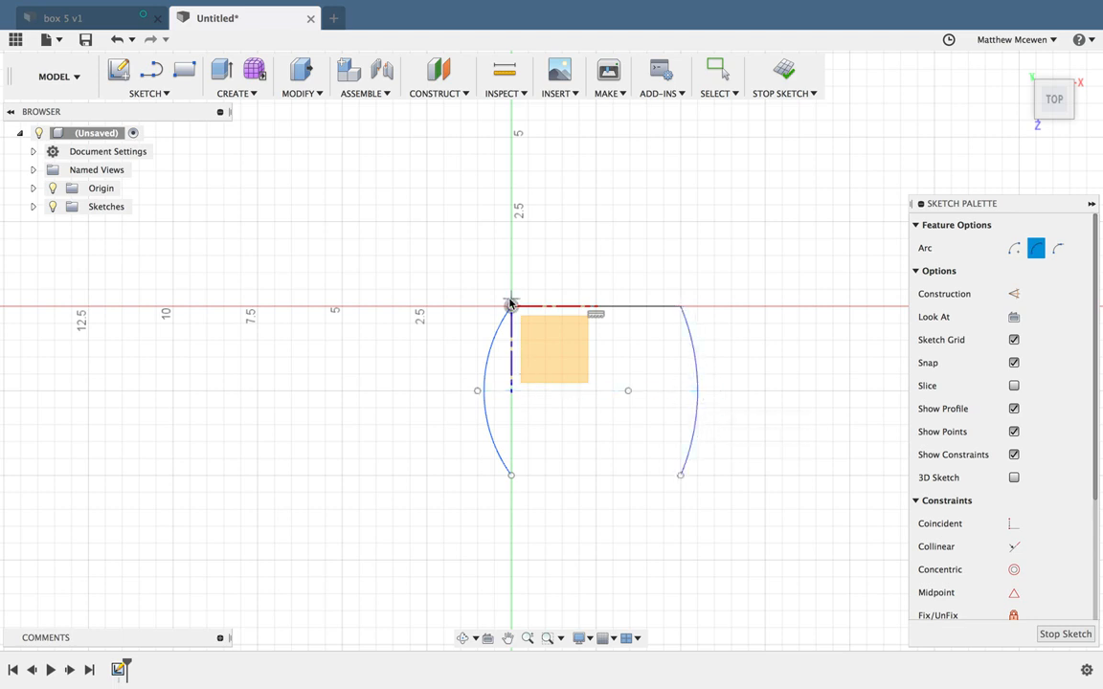
Close the profile with a straight line joining the free ends of the two arcs, and finish the sketch
click(153, 93)
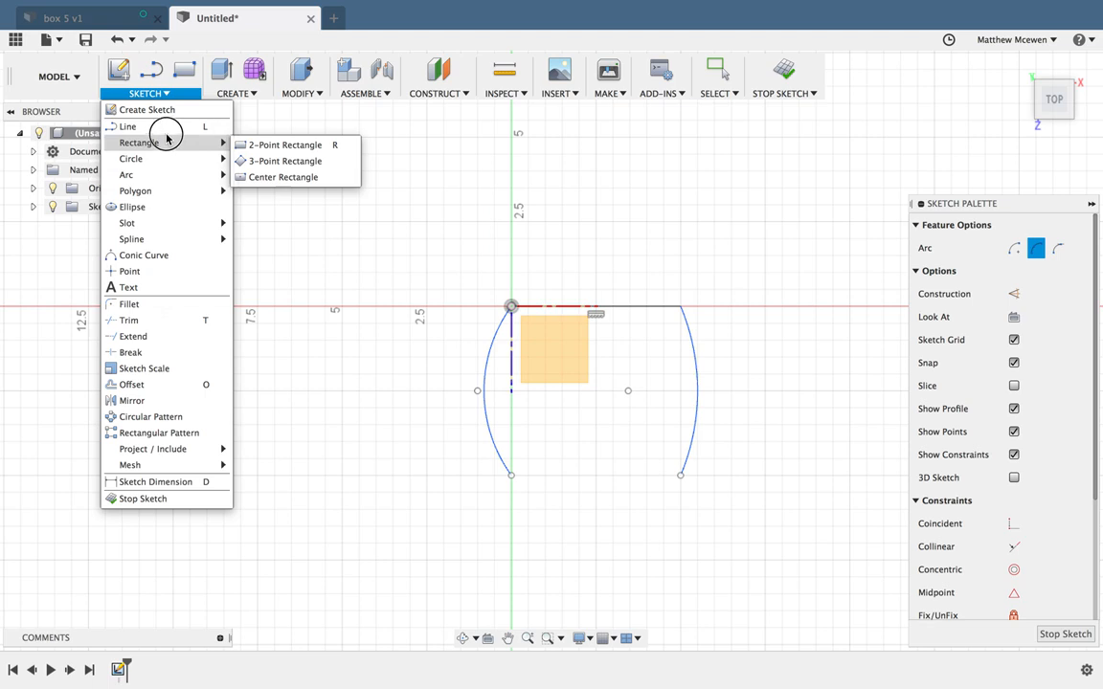
click(167, 130)
click(510, 308)
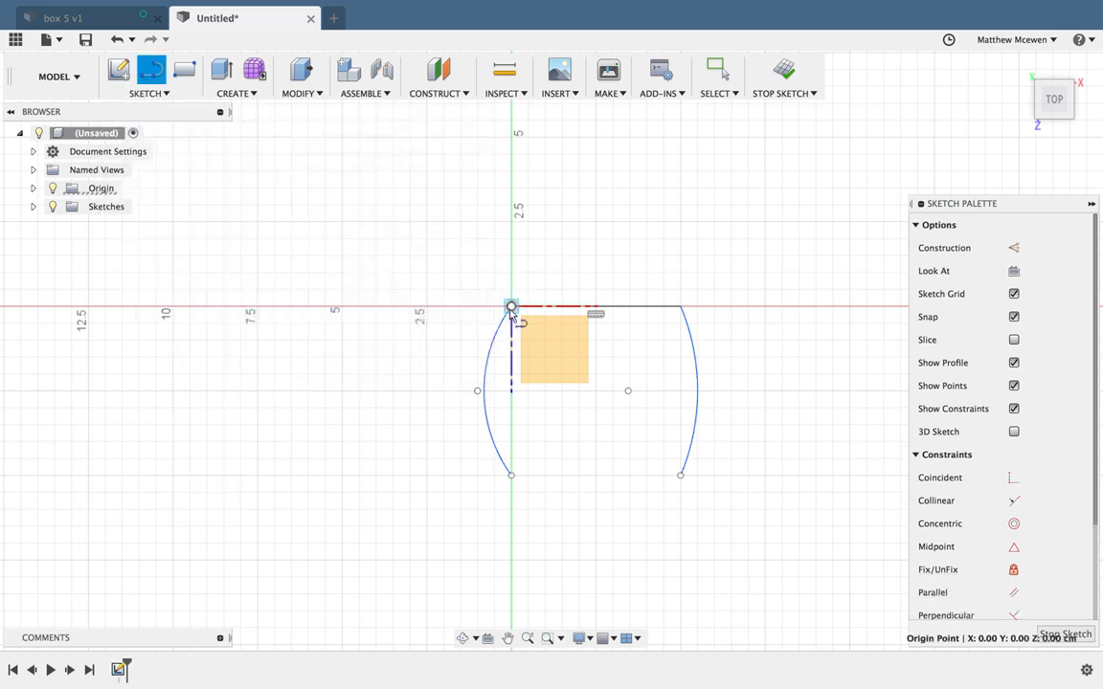
click(680, 306)
click(679, 473)
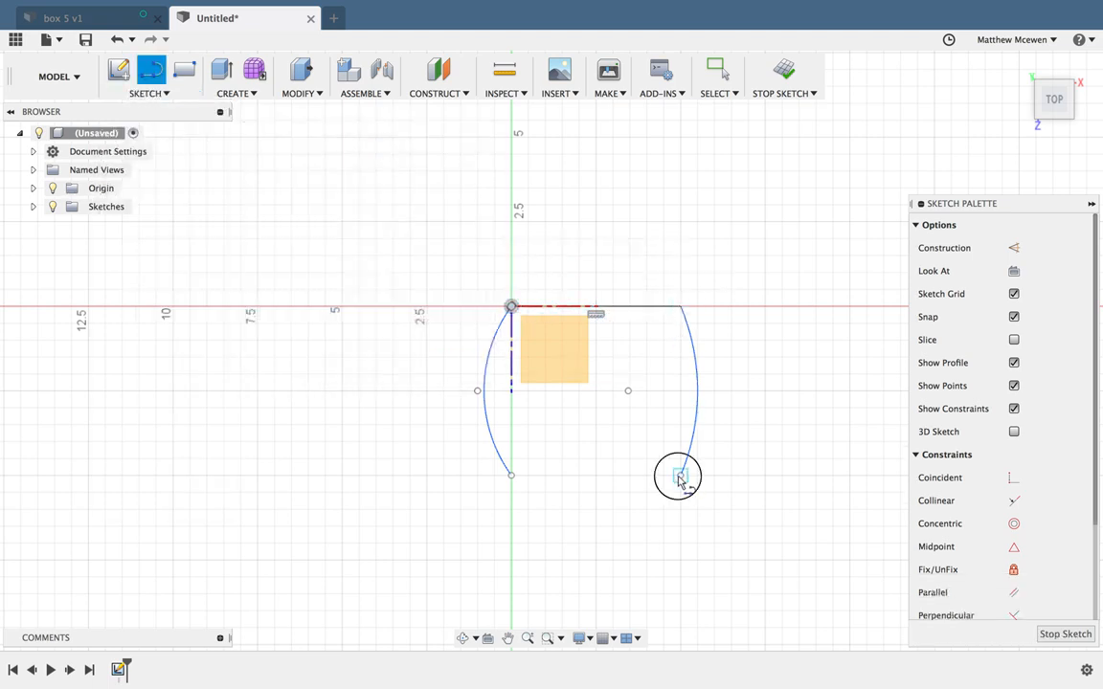
click(512, 475)
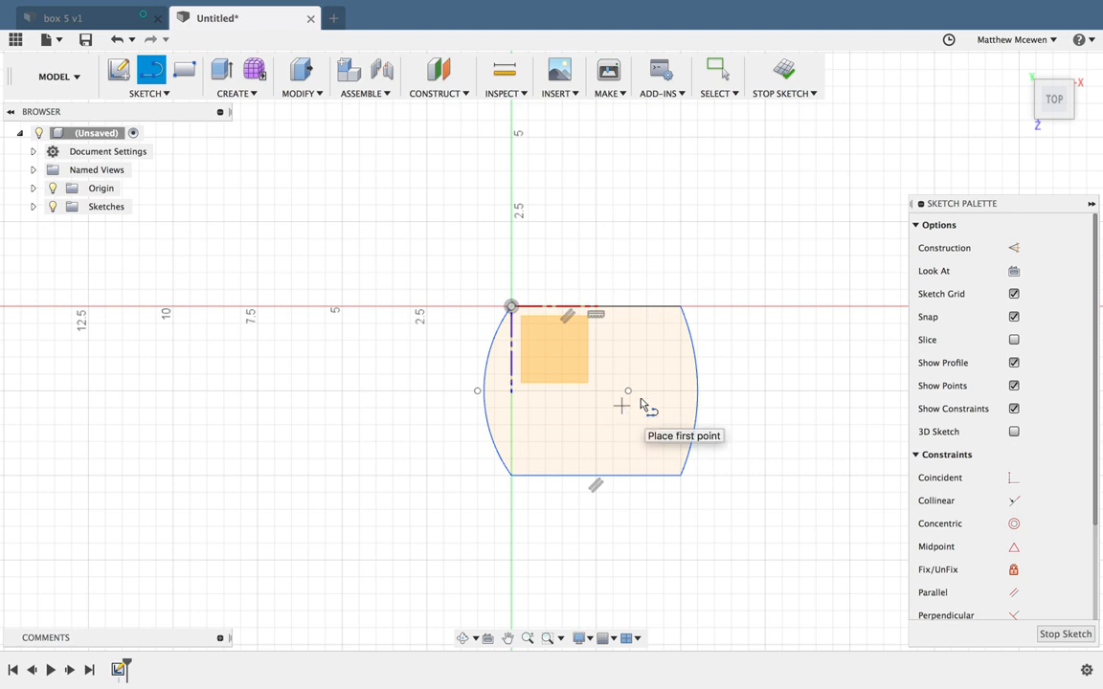
click(783, 82)
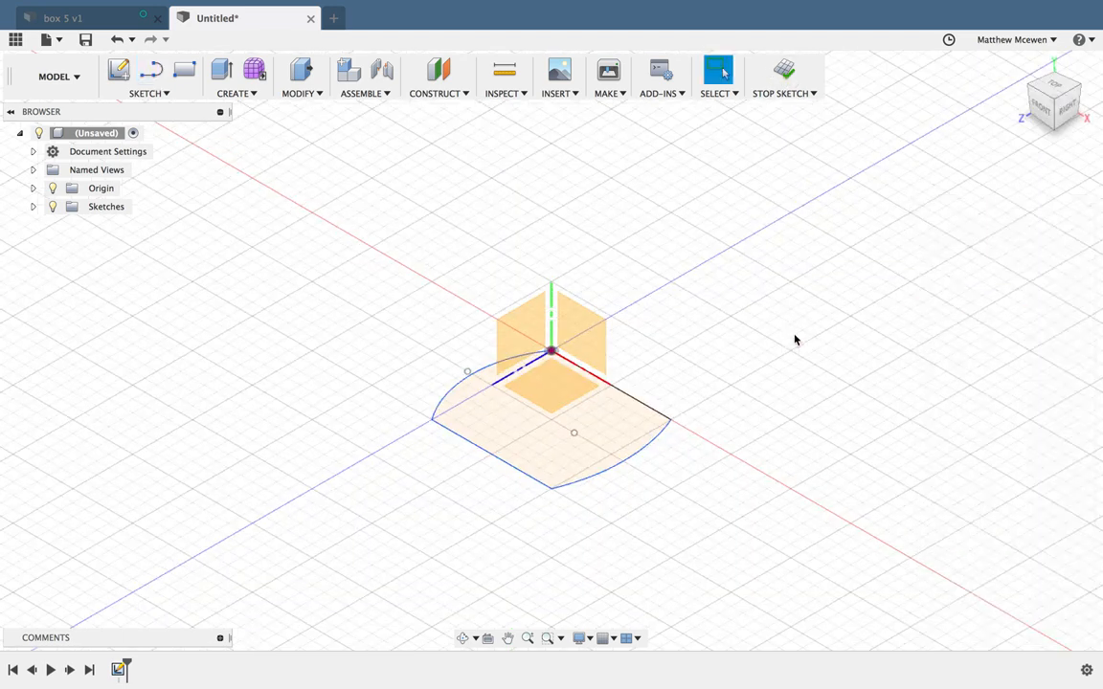
Extrude the closed profile 5 cm upward as a new body
click(237, 93)
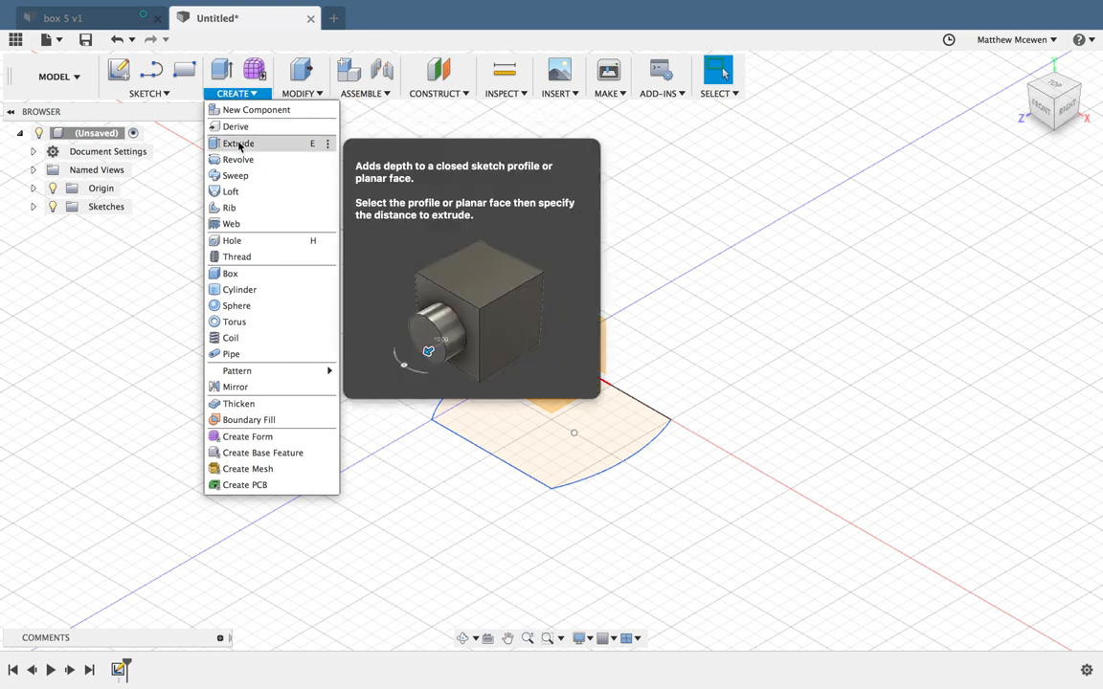
click(240, 144)
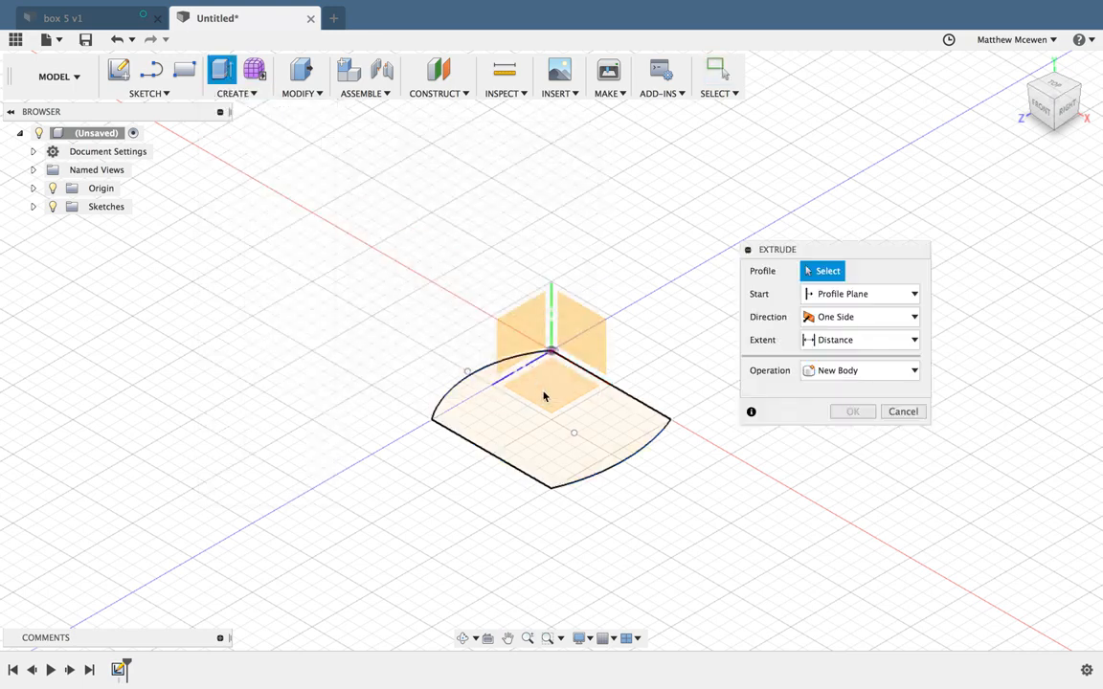
click(542, 418)
drag(542, 402, 542, 263)
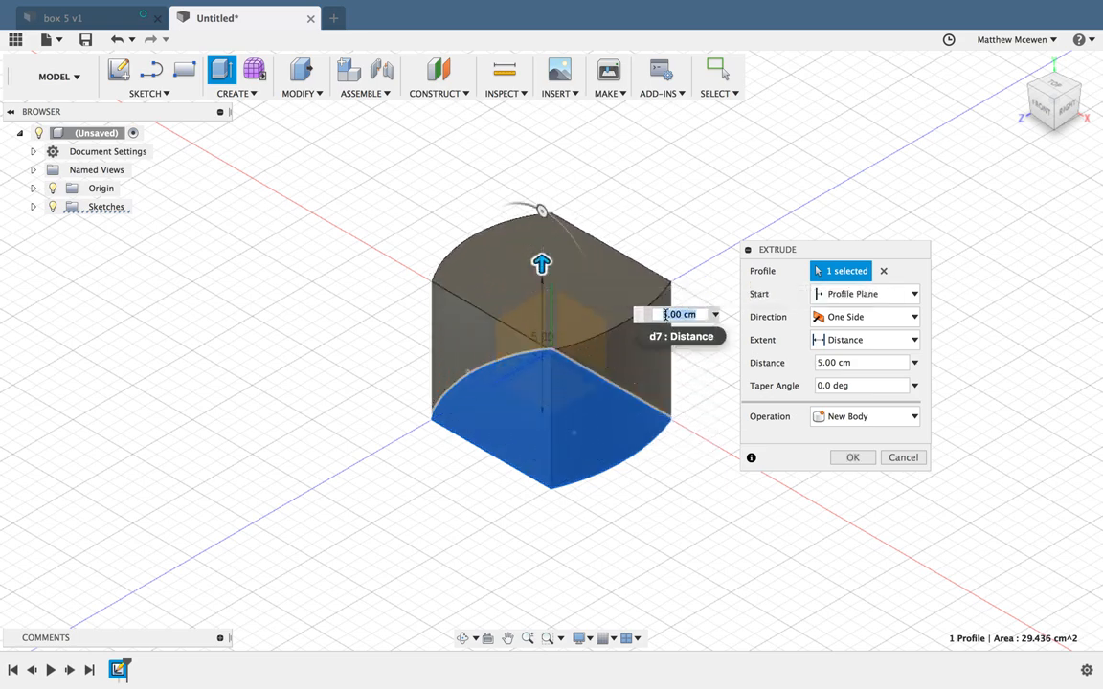
key(Return)
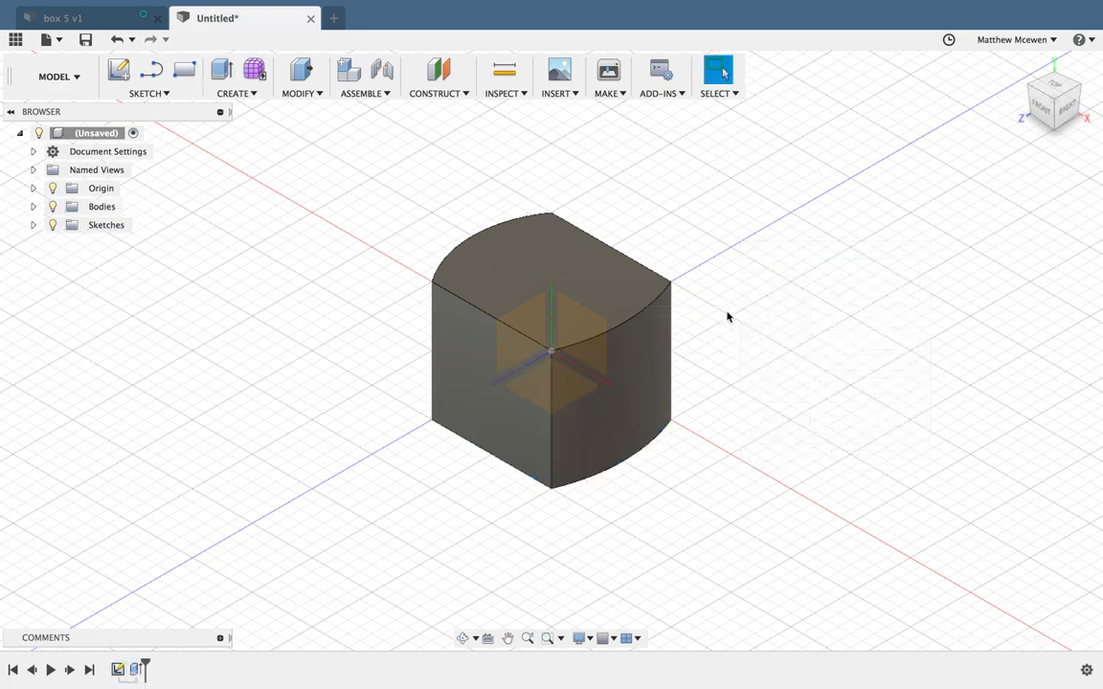
Inspect the extruded block and check which body and profile sketch the design contains
shift+scroll(835, 428, up, 5)
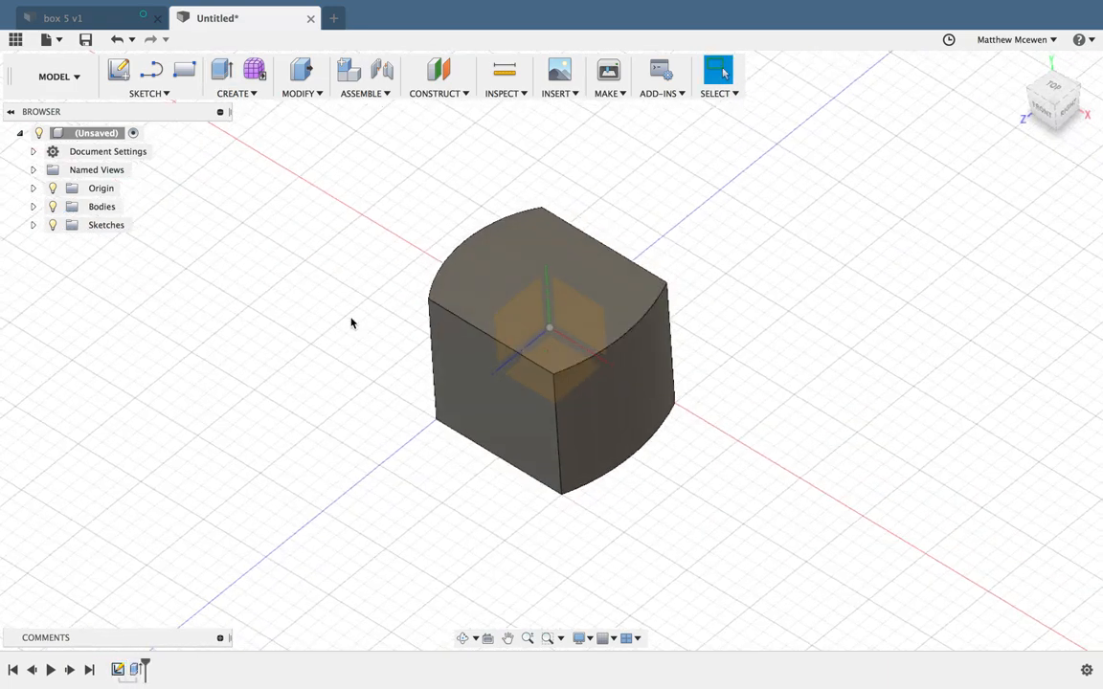
click(32, 207)
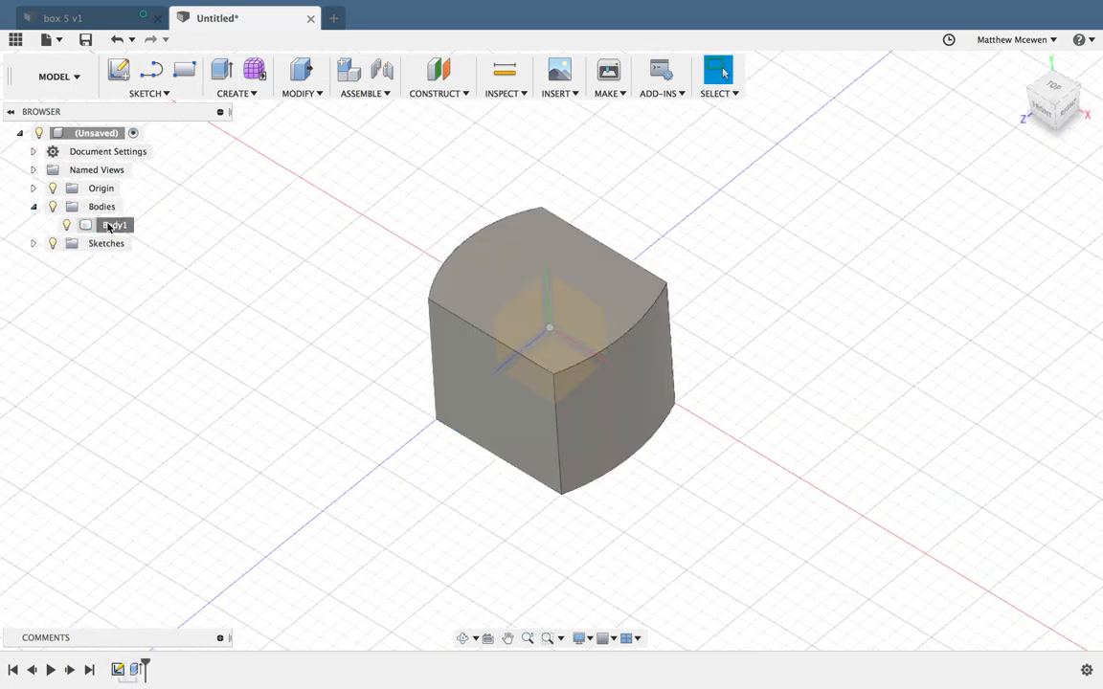
click(112, 224)
click(154, 260)
click(115, 224)
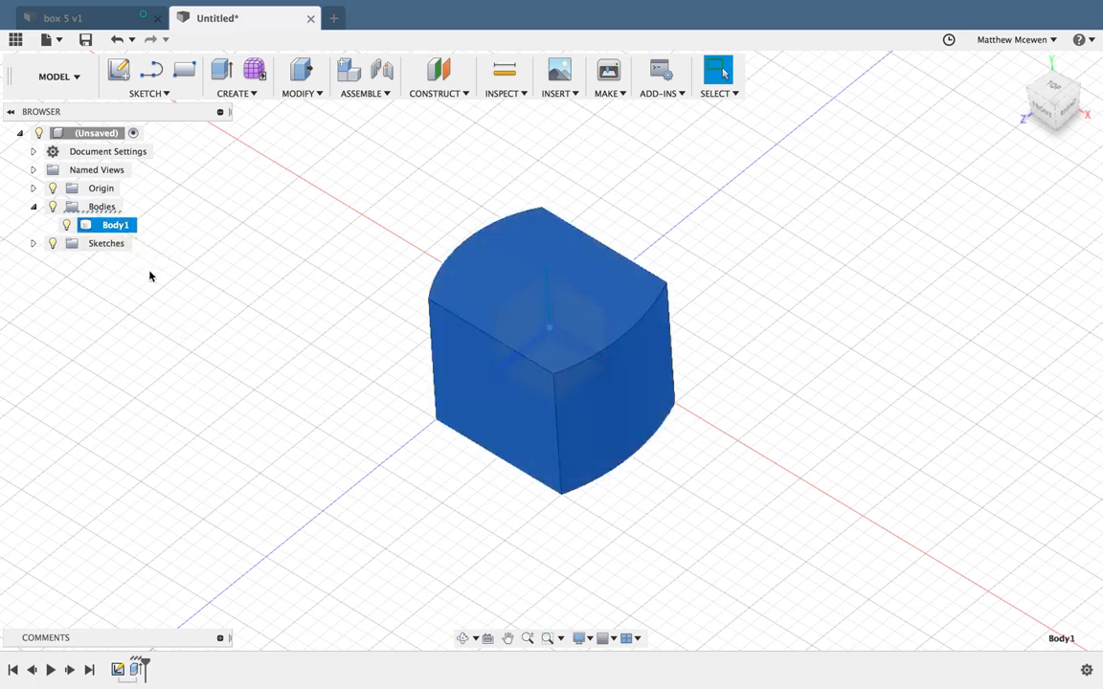
click(134, 247)
click(32, 243)
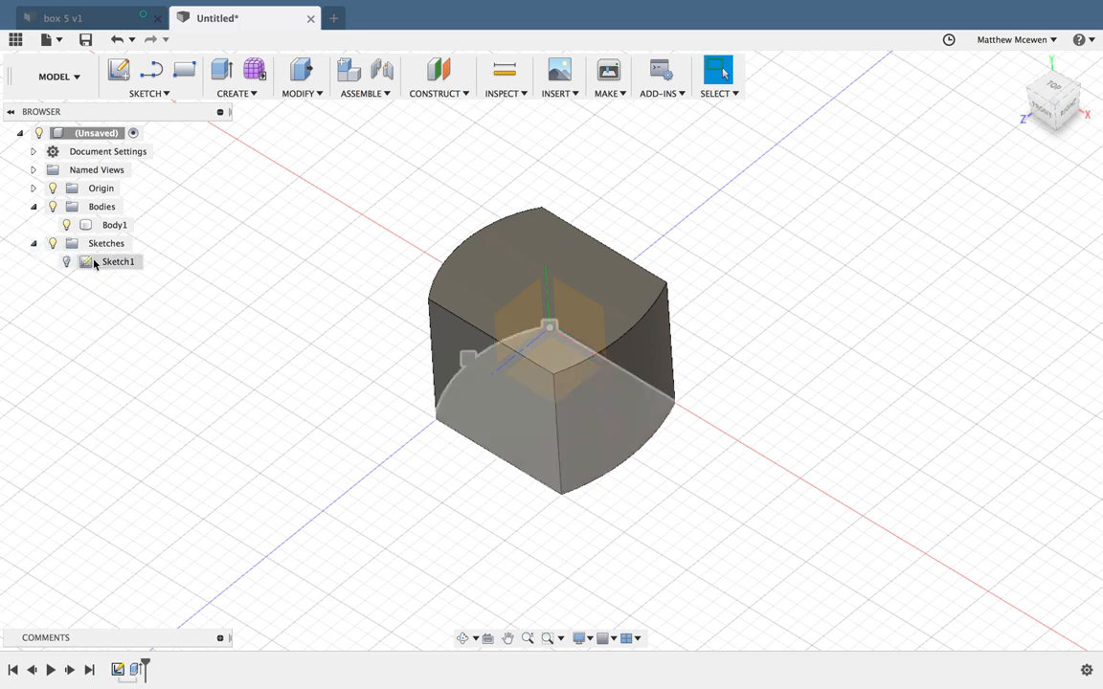
click(67, 262)
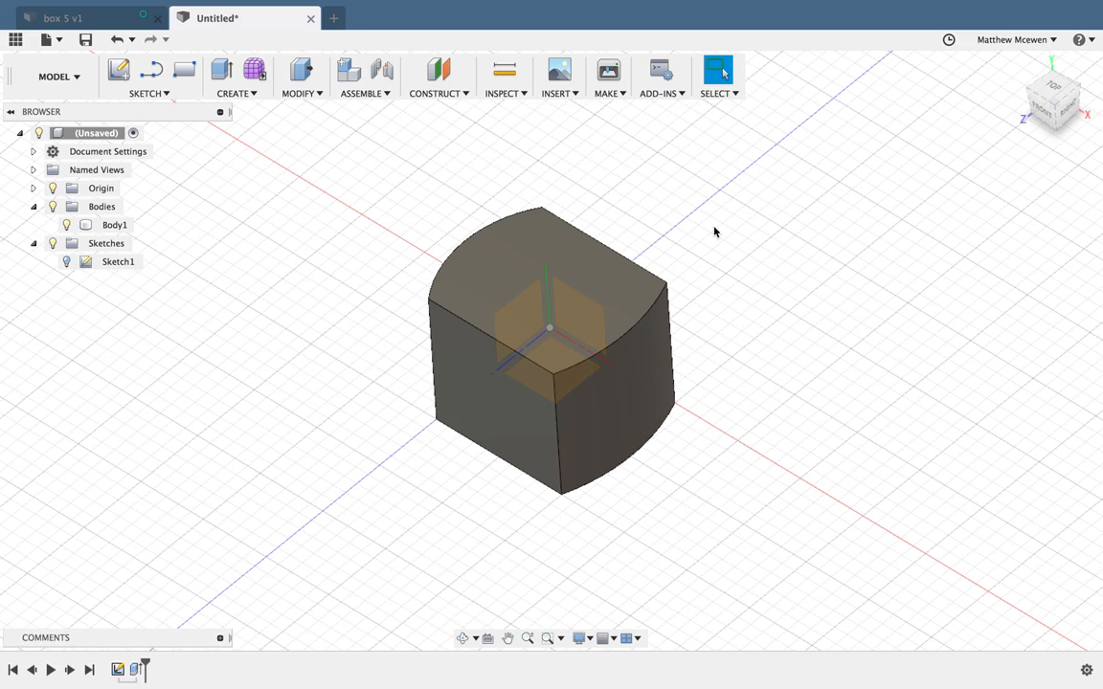
click(307, 95)
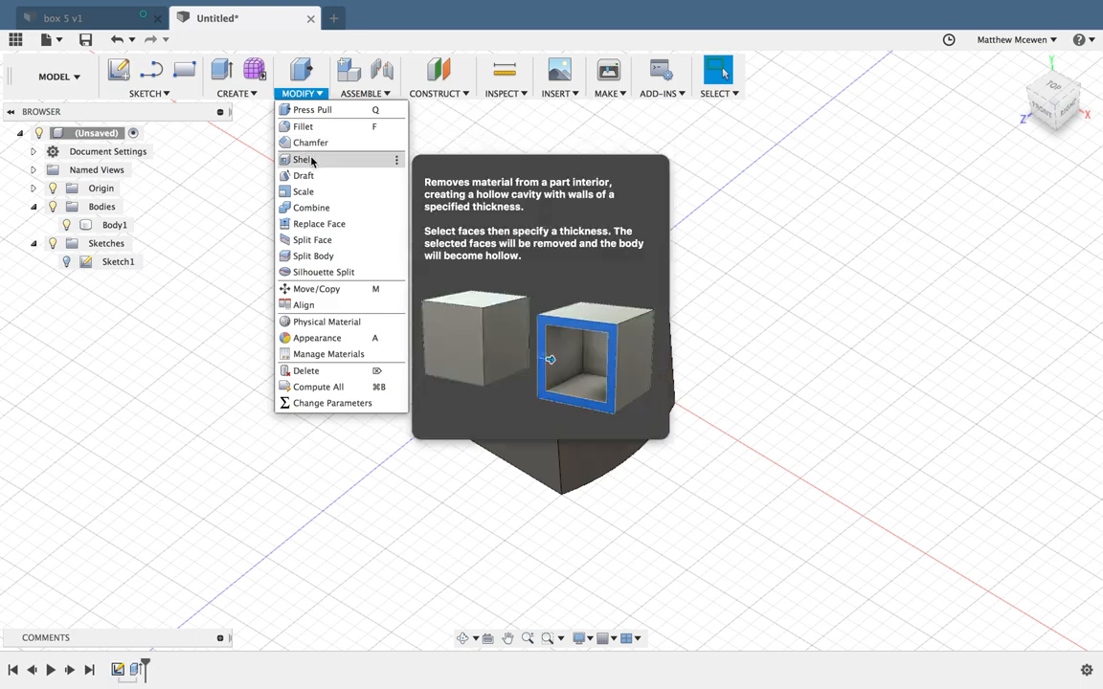
click(231, 182)
click(302, 96)
click(299, 160)
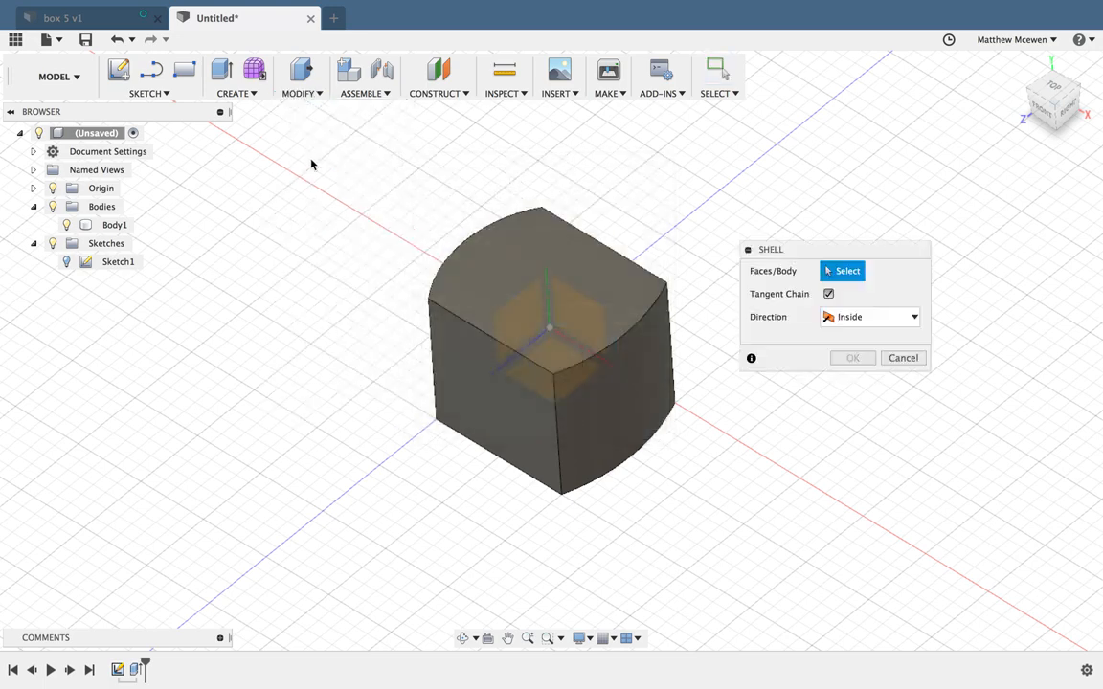
drag(795, 249, 788, 197)
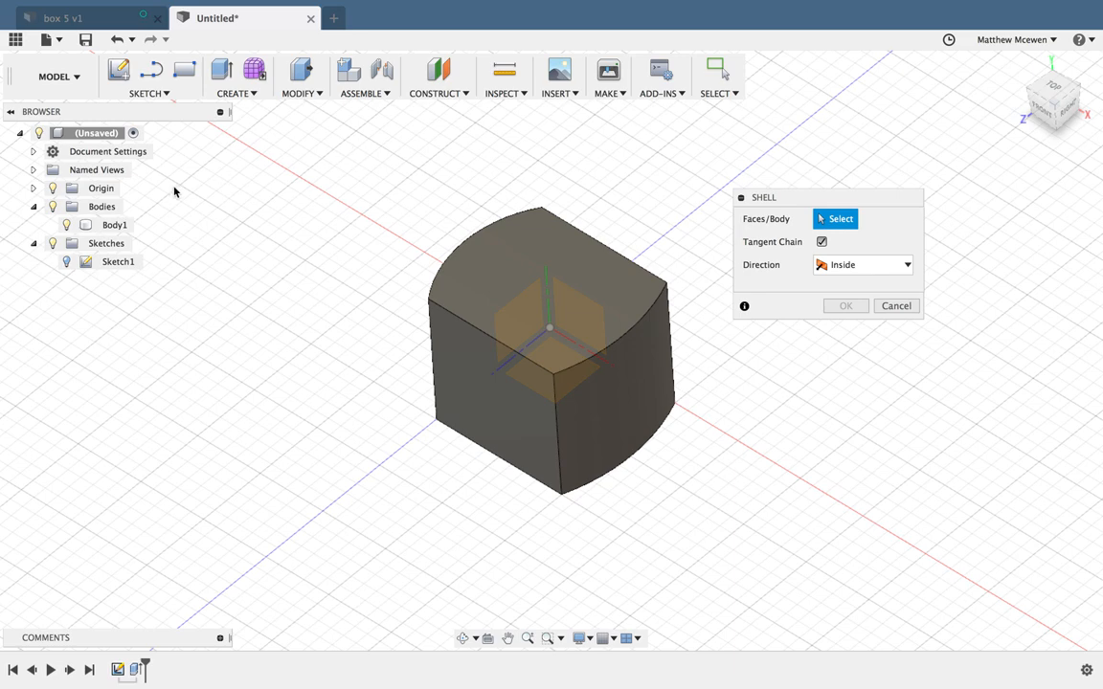
click(113, 224)
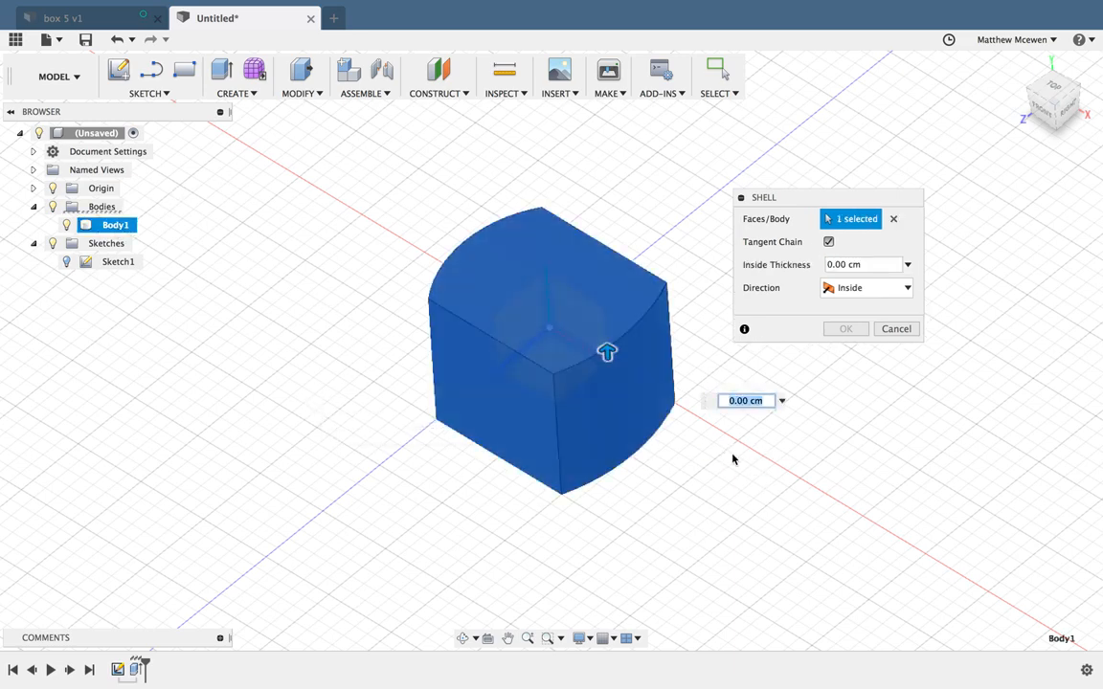
key(Escape)
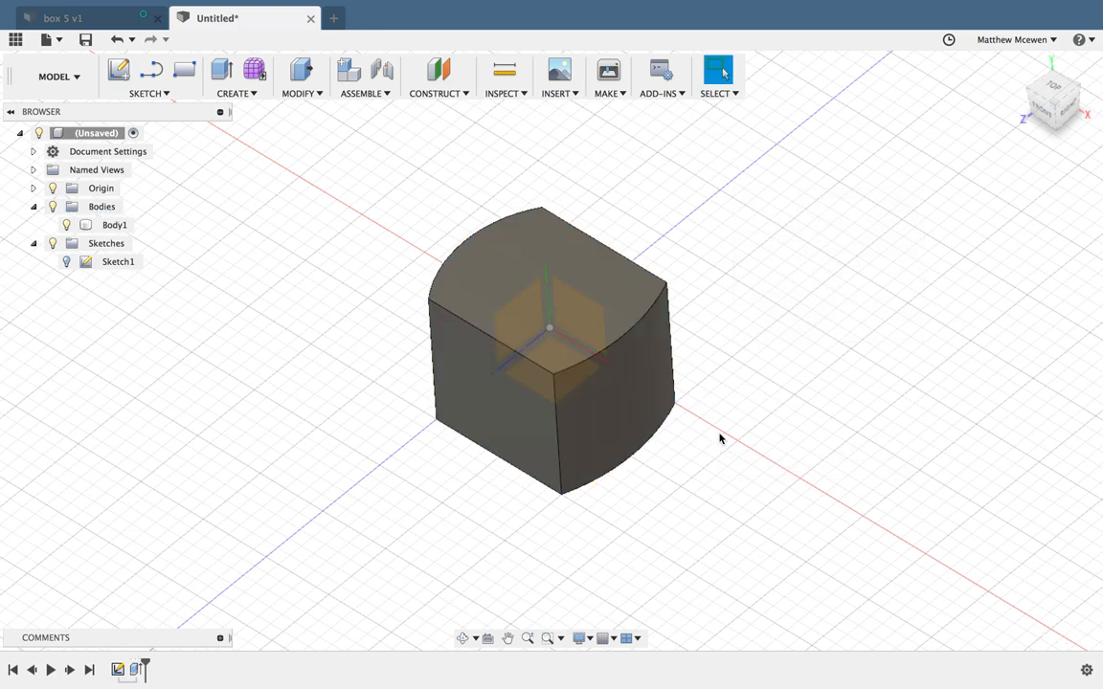
Try selecting the block's top, side and bottom faces individually for a Shell, and clear that face selection
click(298, 93)
click(309, 161)
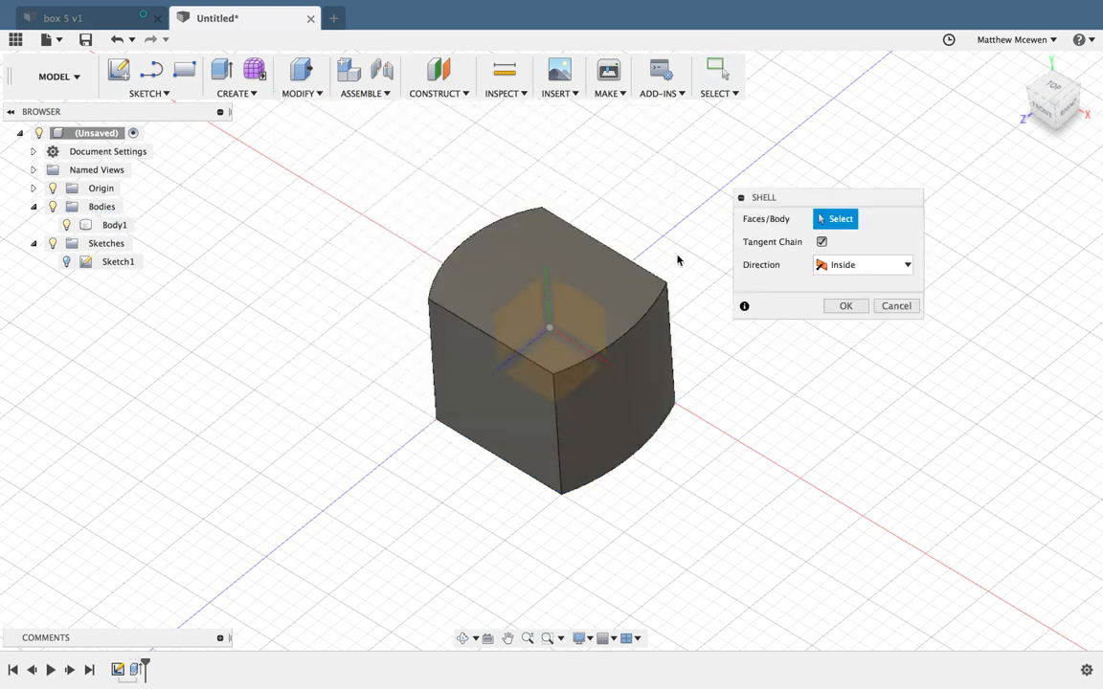
click(583, 296)
click(626, 412)
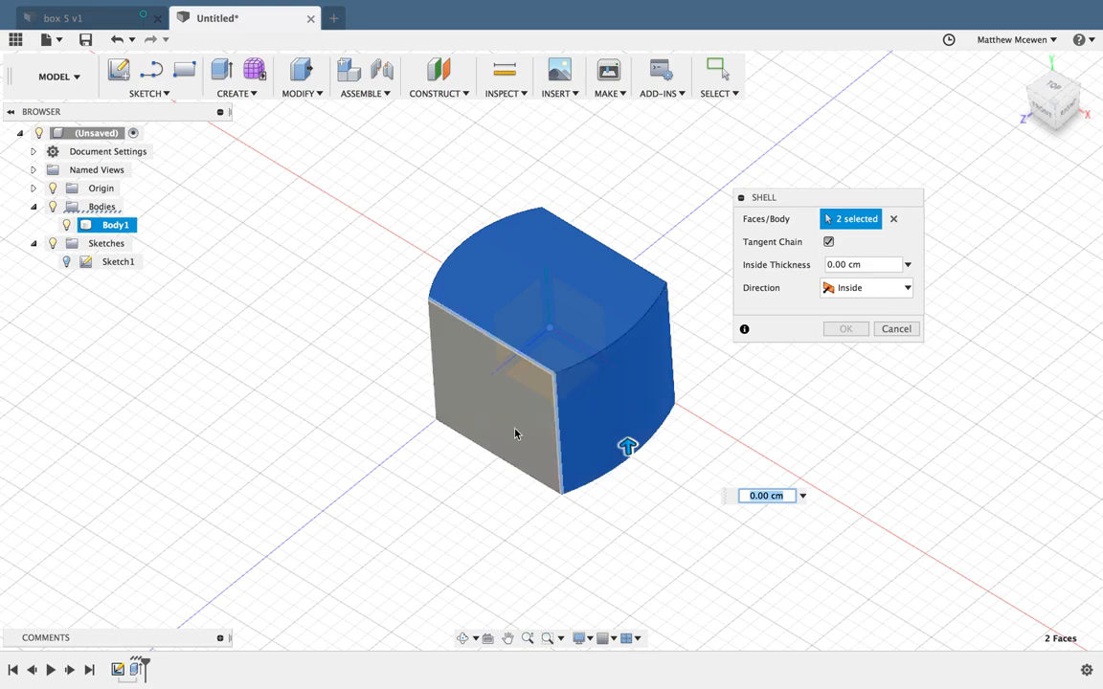
click(517, 439)
shift+scroll(628, 452, left, 10)
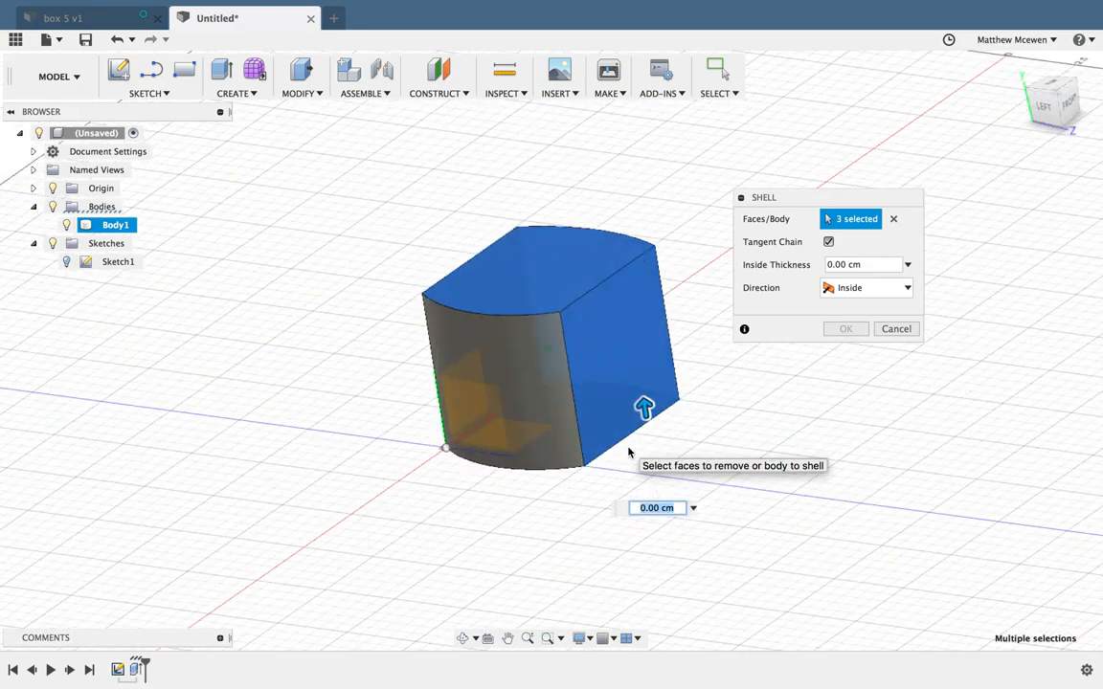
click(531, 371)
shift+scroll(593, 423, down, 10)
click(583, 418)
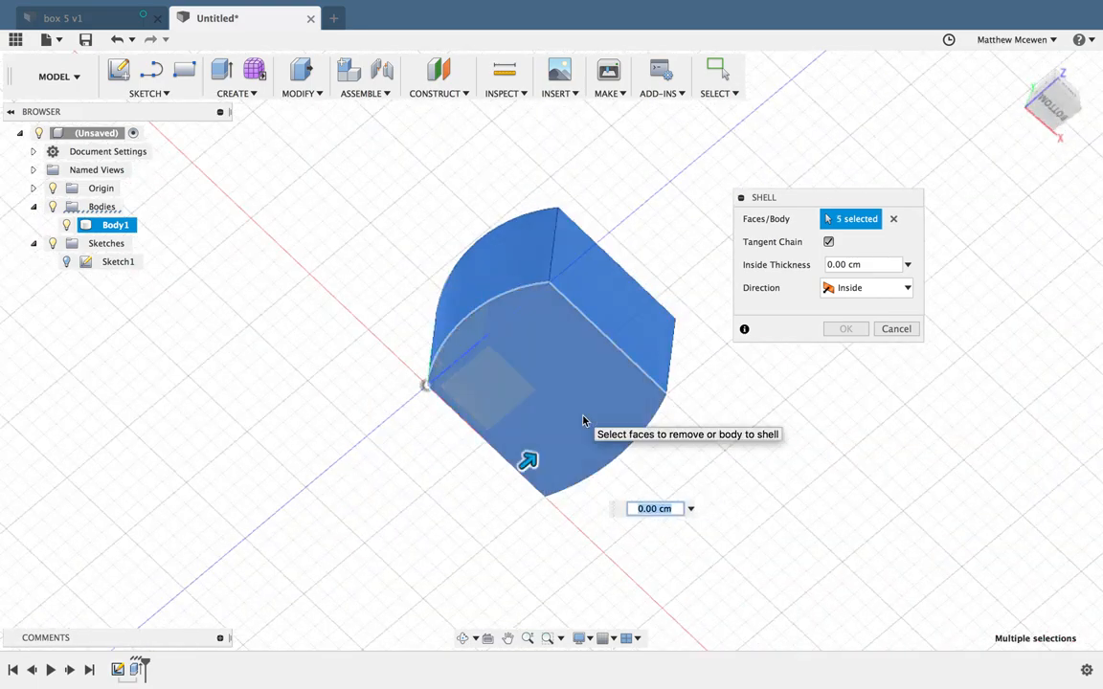
shift+scroll(568, 379, up, 10)
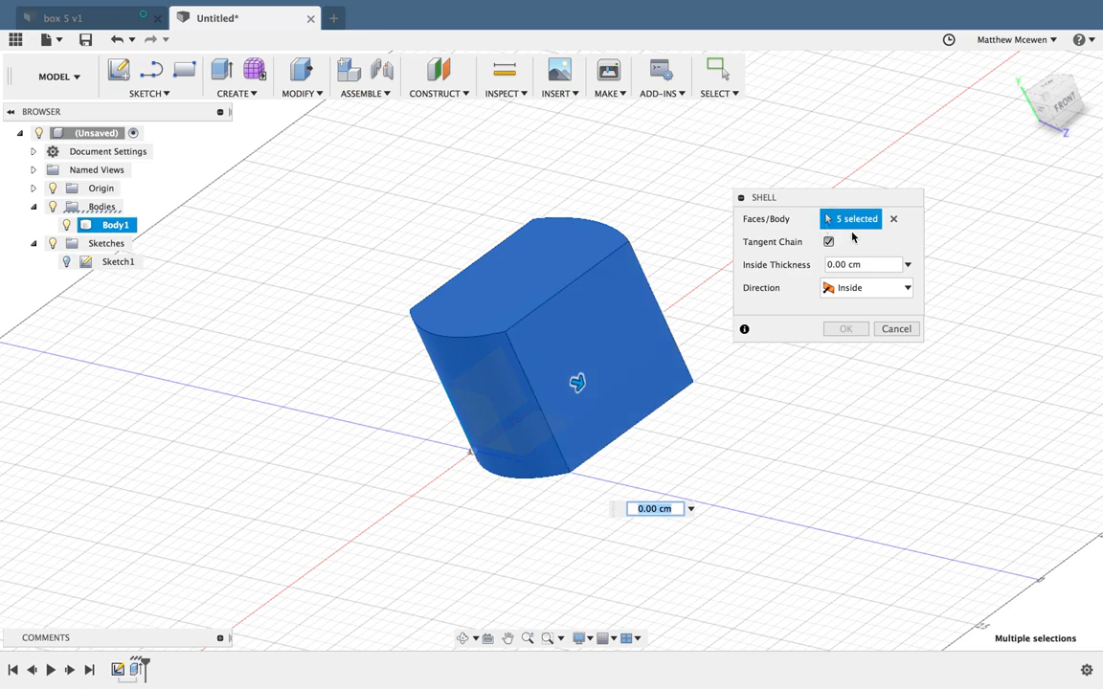
click(892, 219)
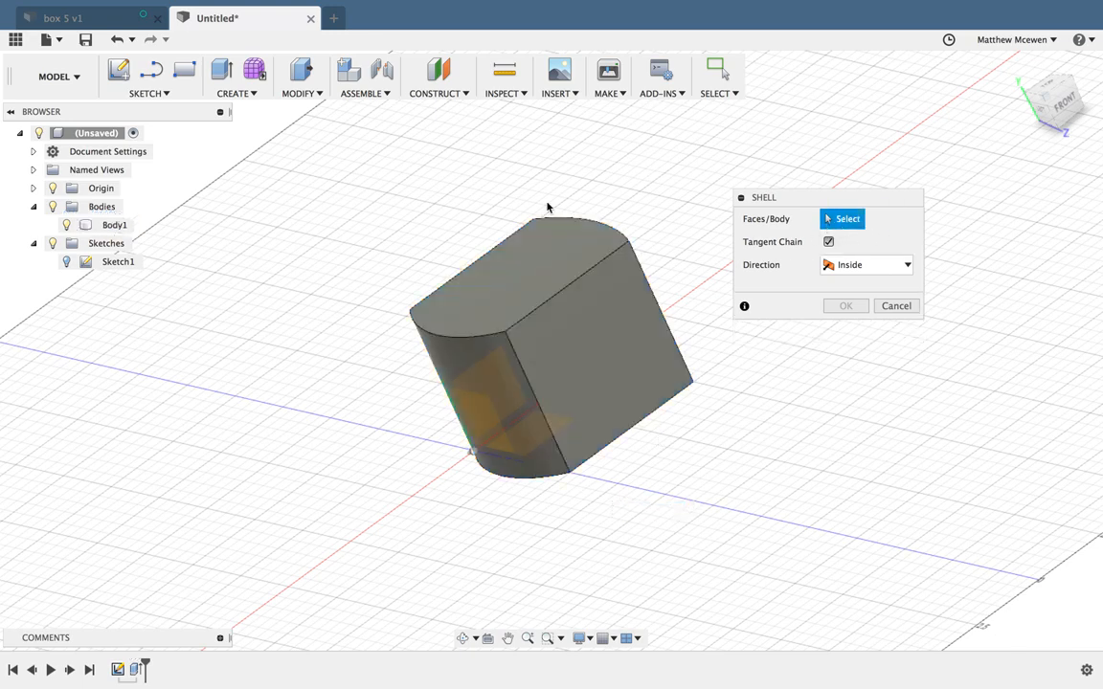
Try to shell the whole body inward with an inside thickness of 0.5 cm
click(107, 225)
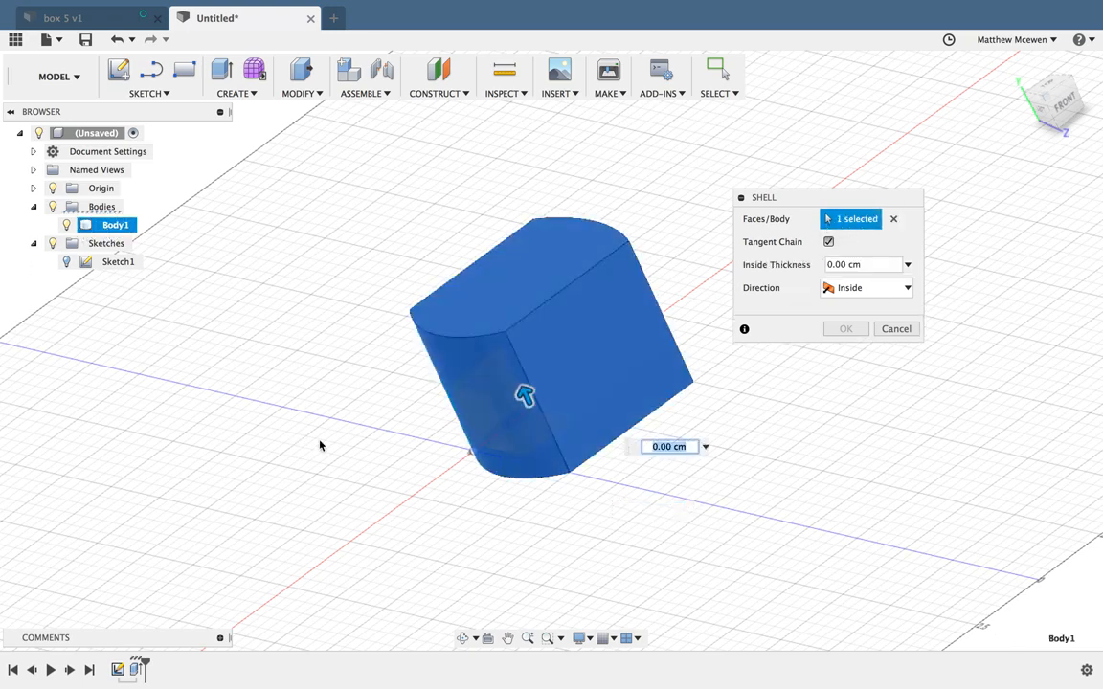
shift+scroll(408, 462, right, 10)
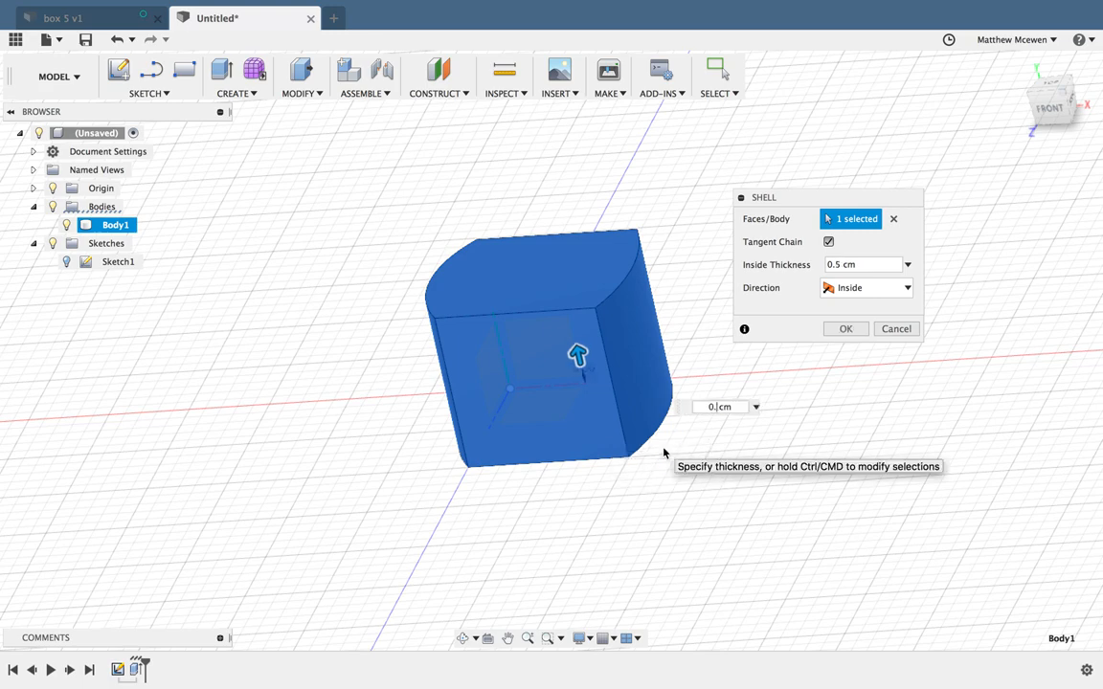
key(Return)
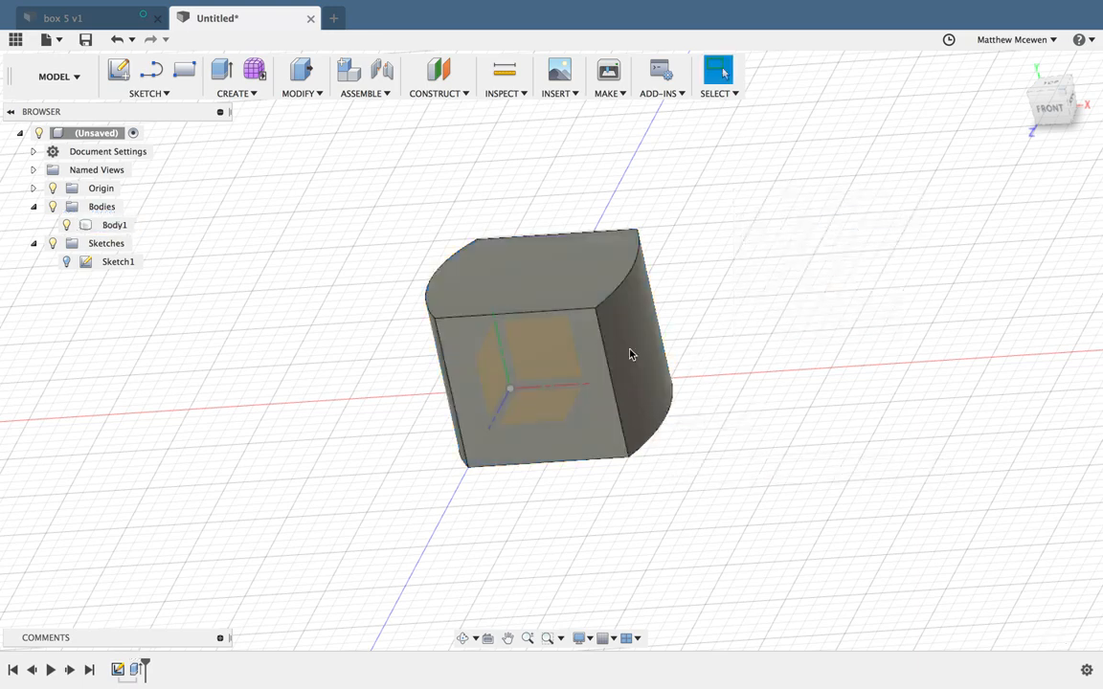
Shell the whole body with an inside thickness of 3 mm
click(312, 91)
click(315, 162)
click(114, 224)
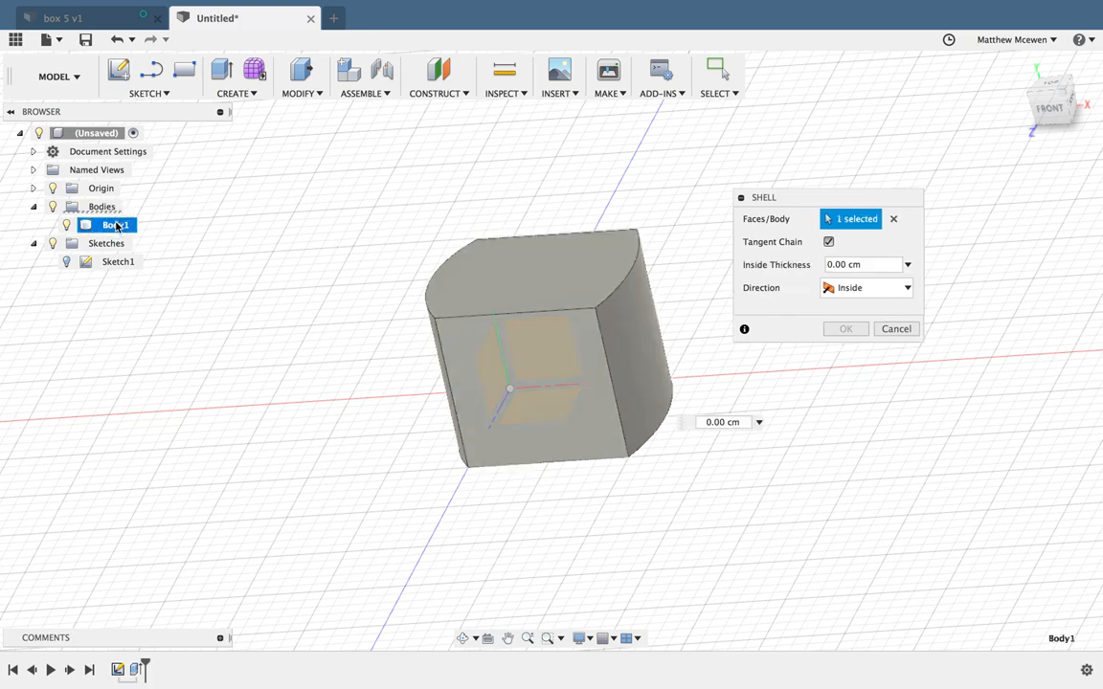
text(3mm)
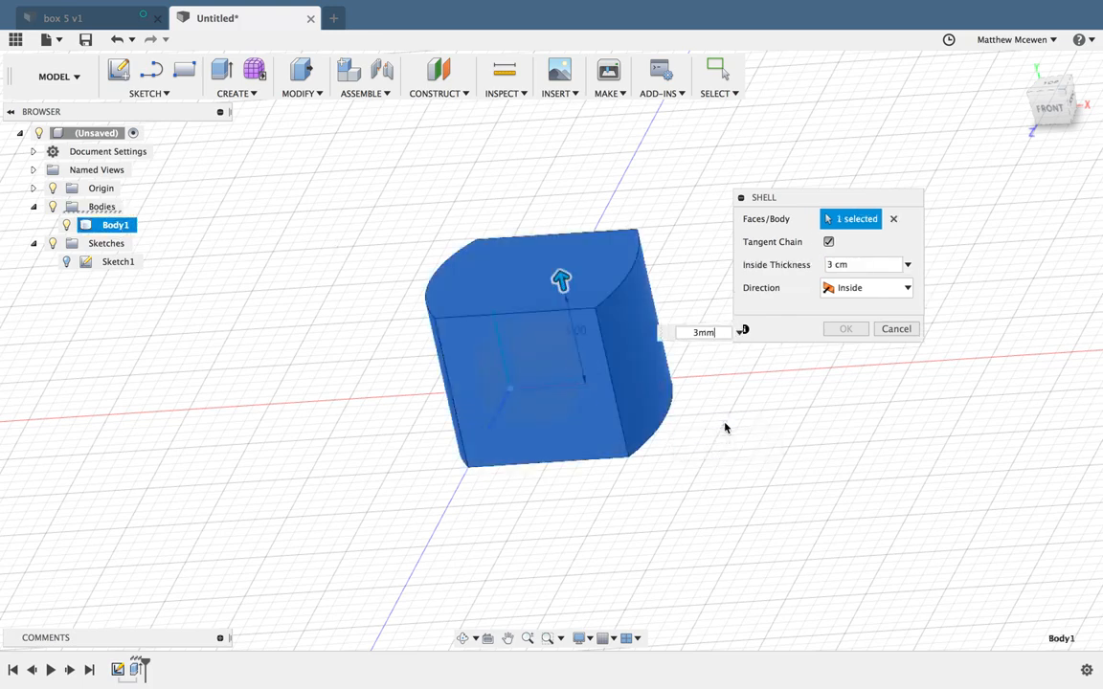
key(Return)
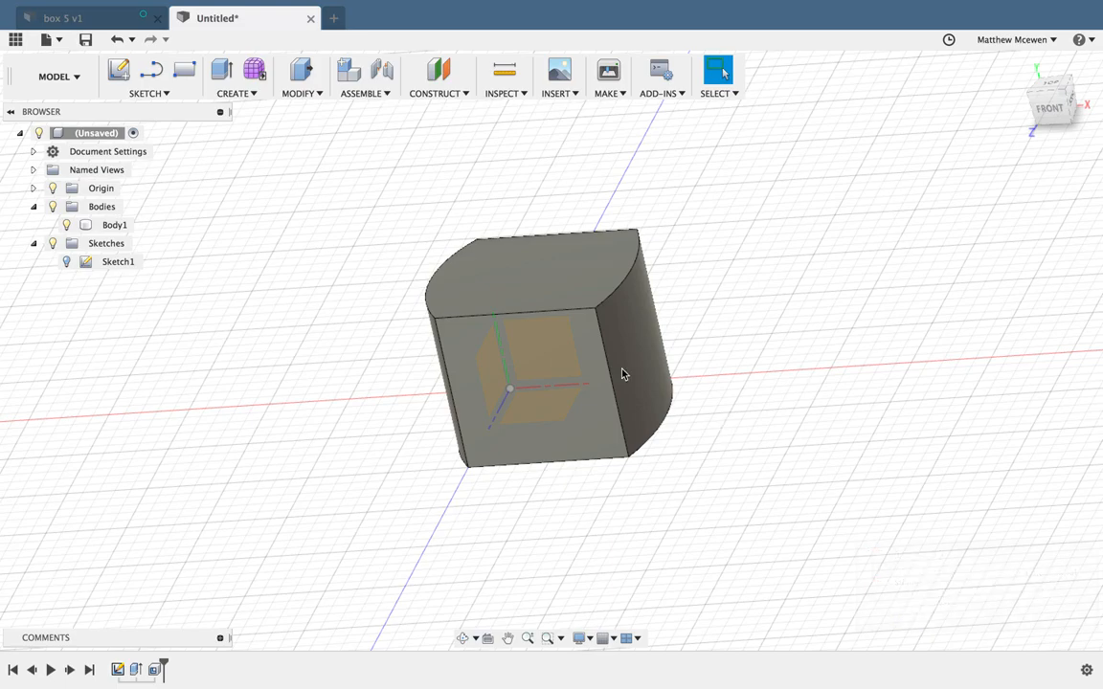
Create a construction plane offset -0.50 cm from the block's top face
shift+scroll(751, 308, right, 5)
shift+scroll(750, 307, right, 10)
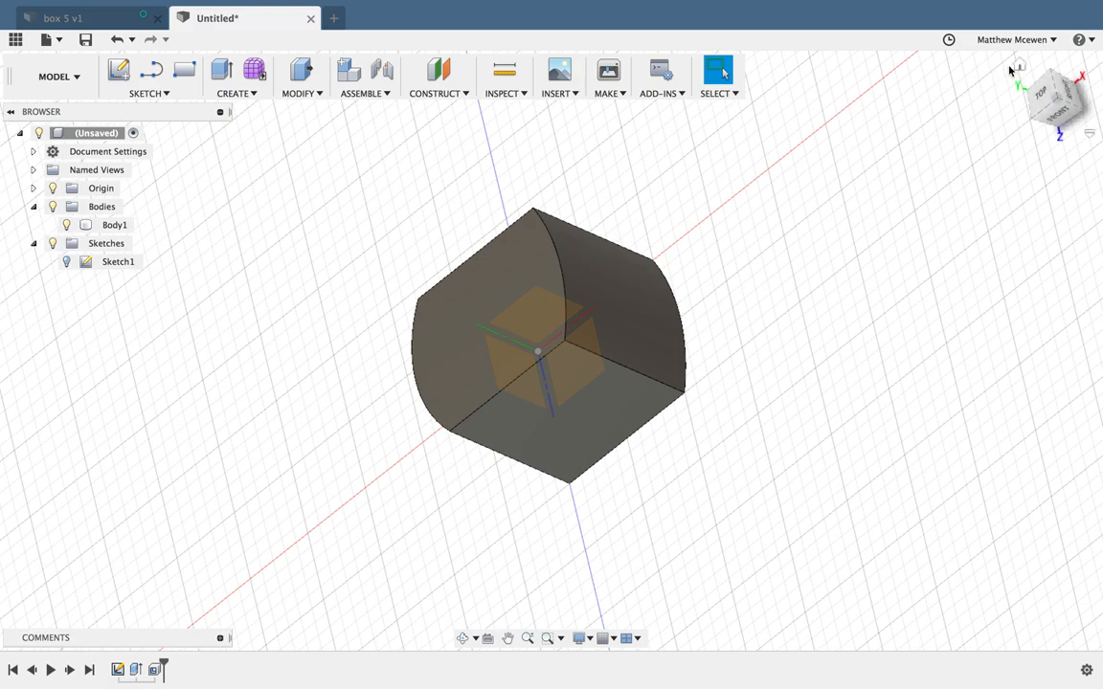
click(1018, 65)
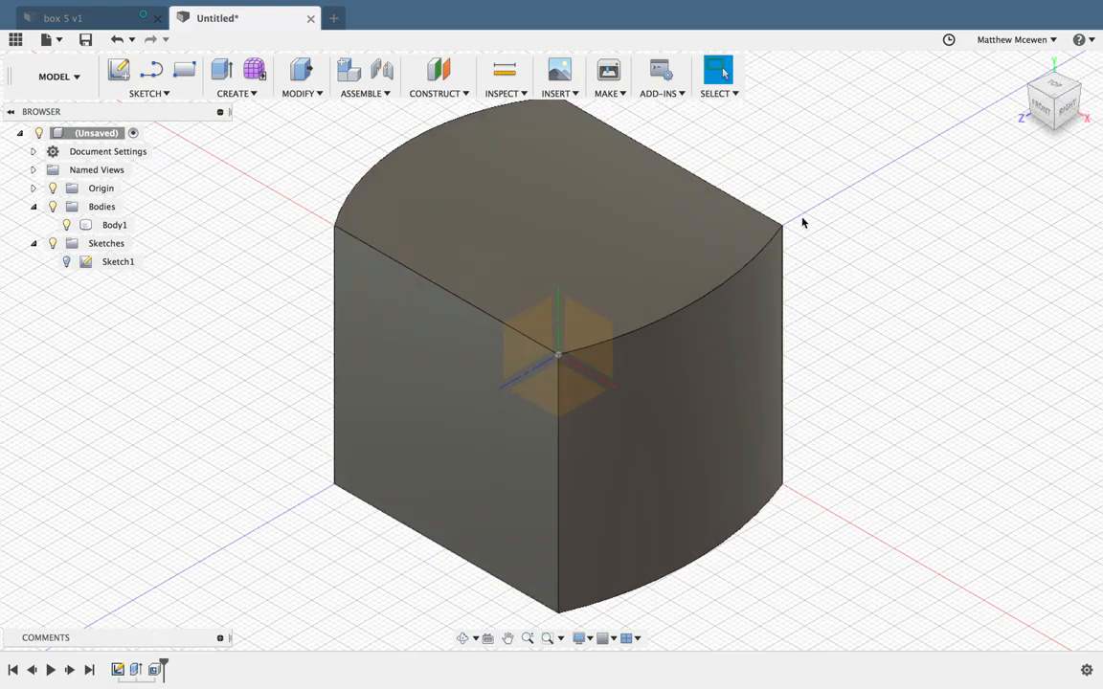
click(573, 306)
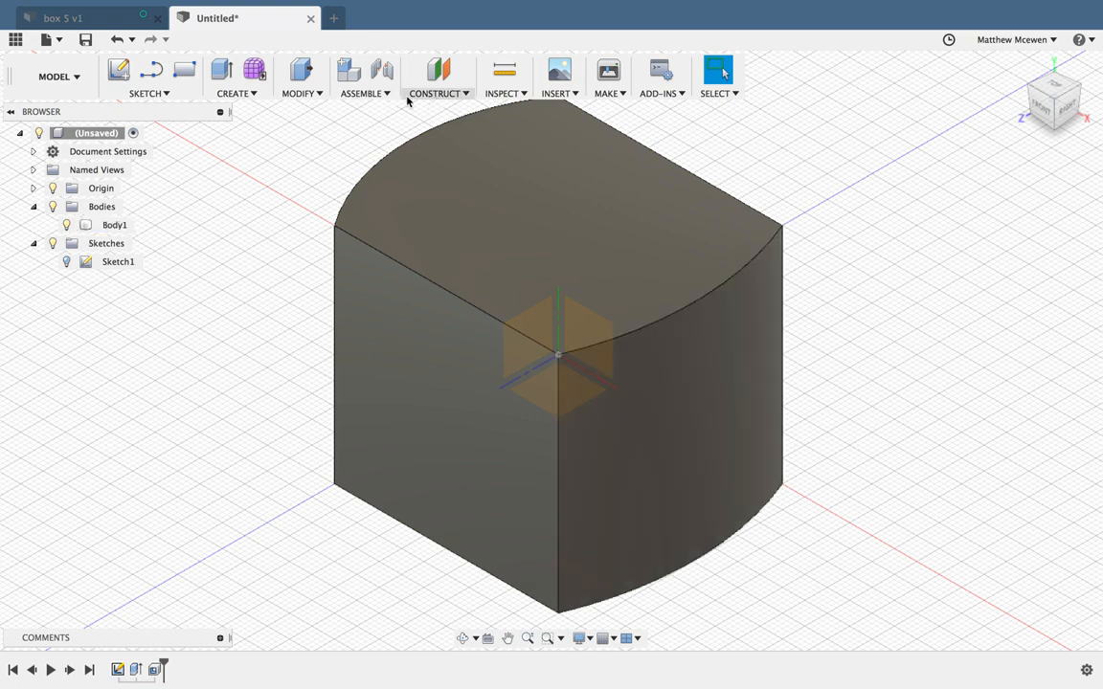
click(440, 95)
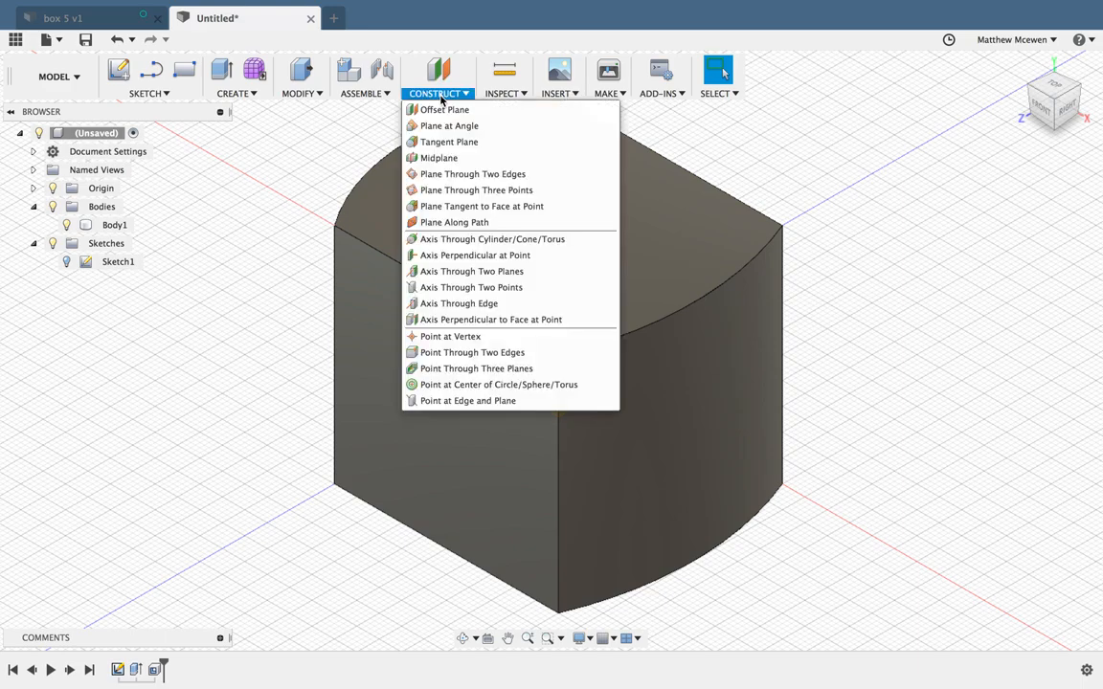
click(441, 107)
click(540, 226)
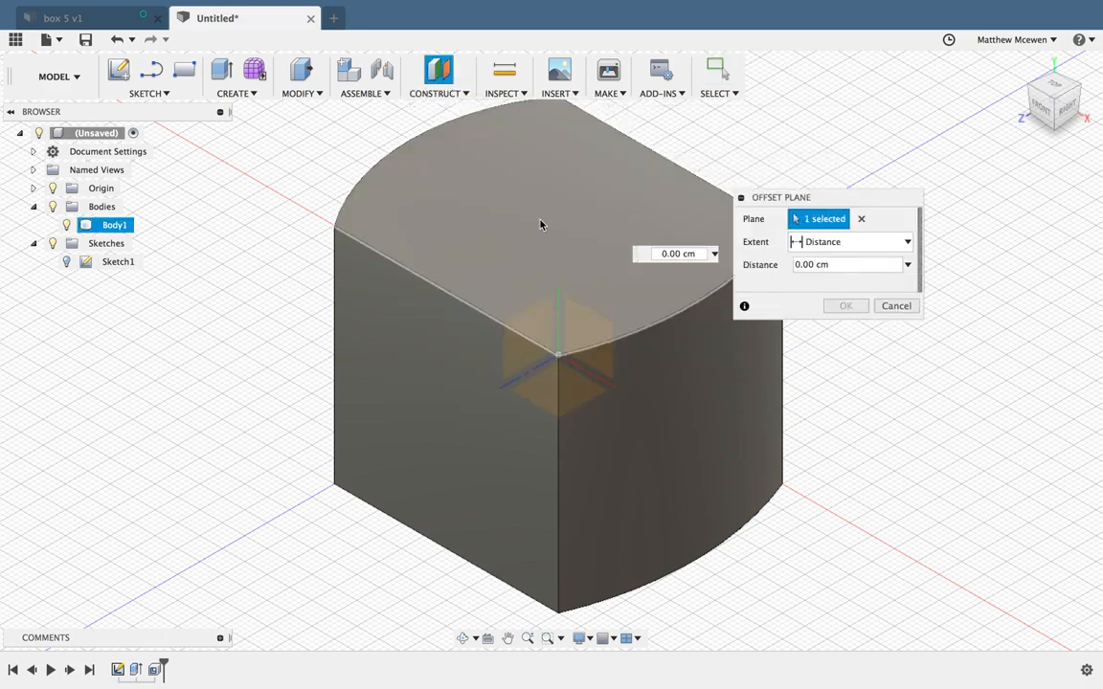
drag(540, 201, 548, 236)
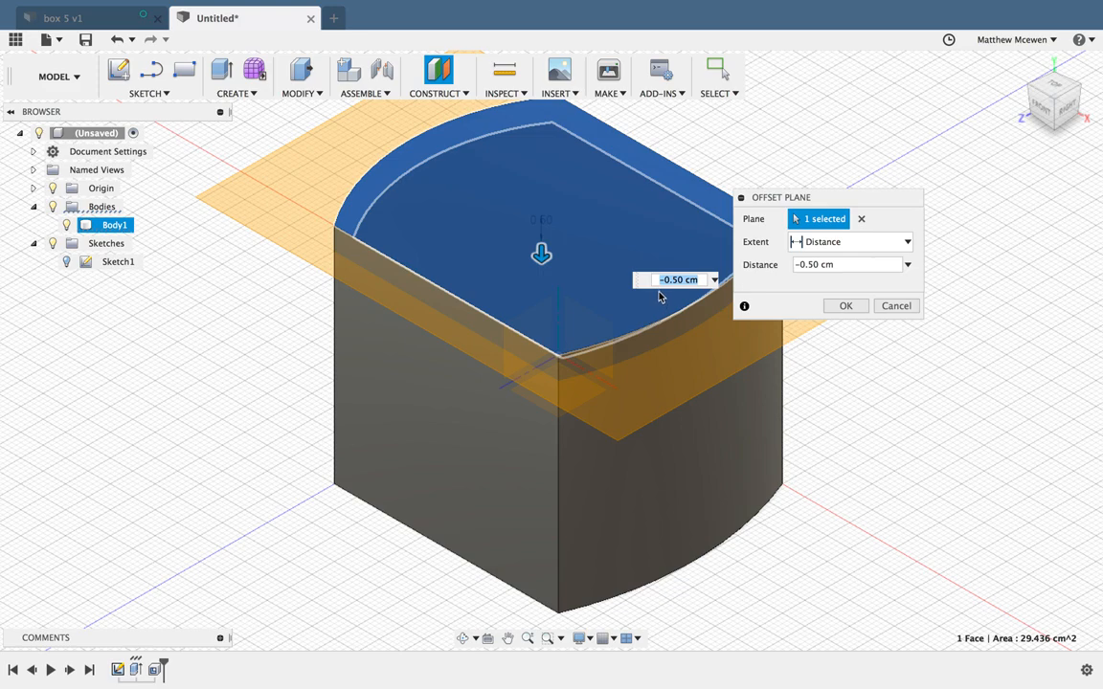
click(846, 307)
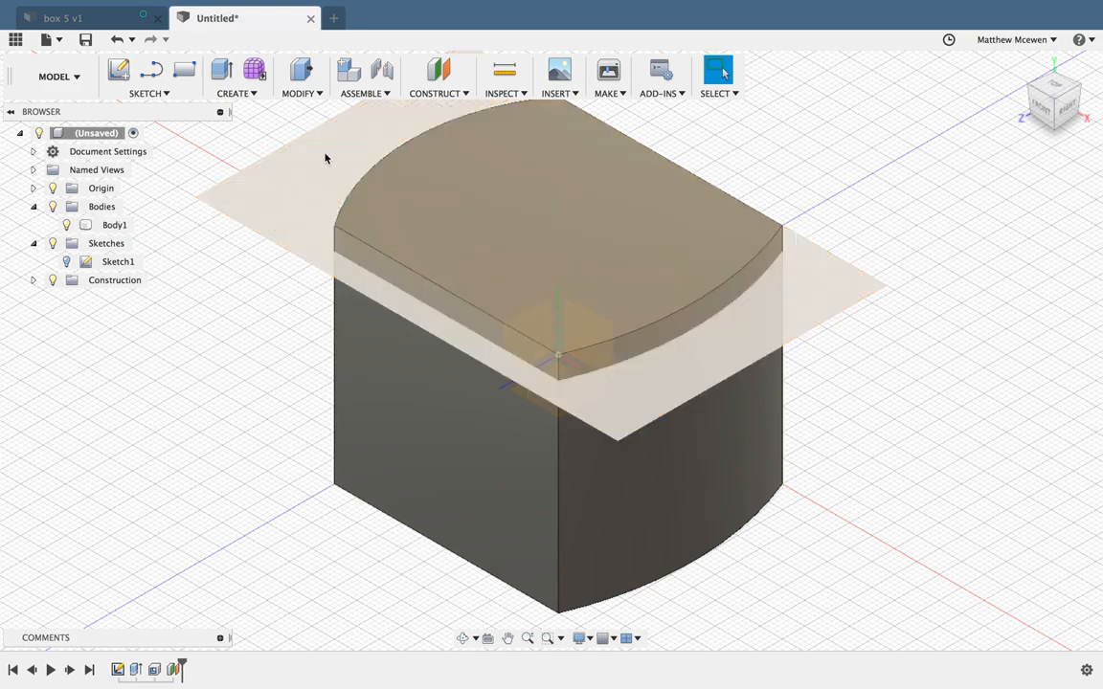
Split the hollow body into a lid and a base, using the offset construction plane as the splitting tool
click(303, 95)
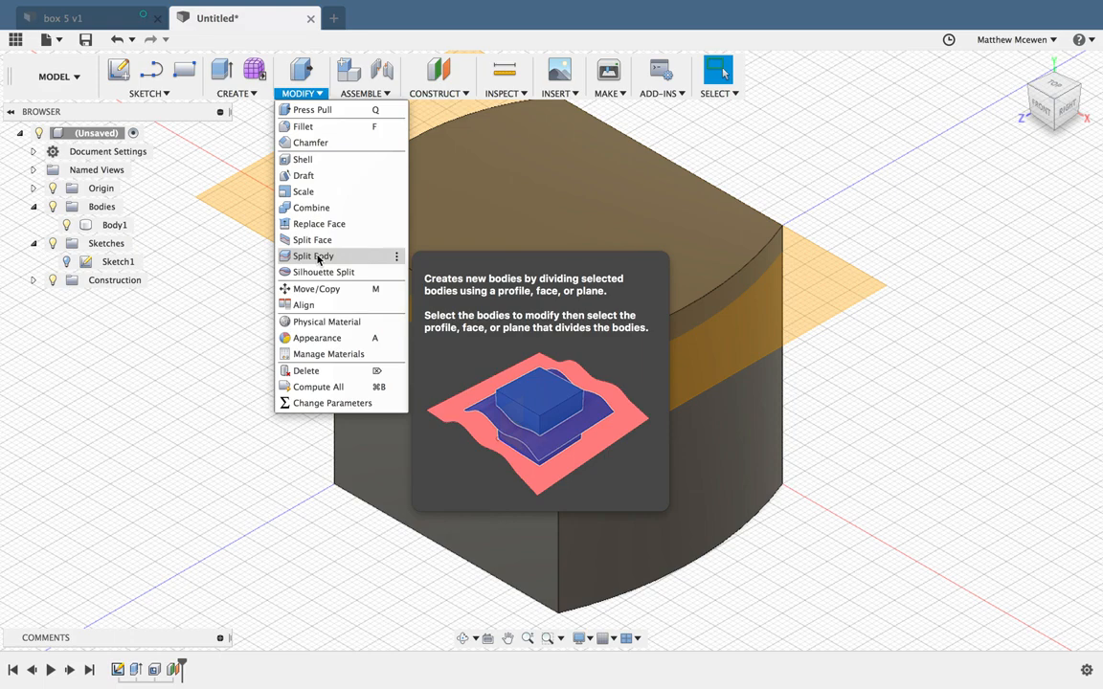
click(314, 257)
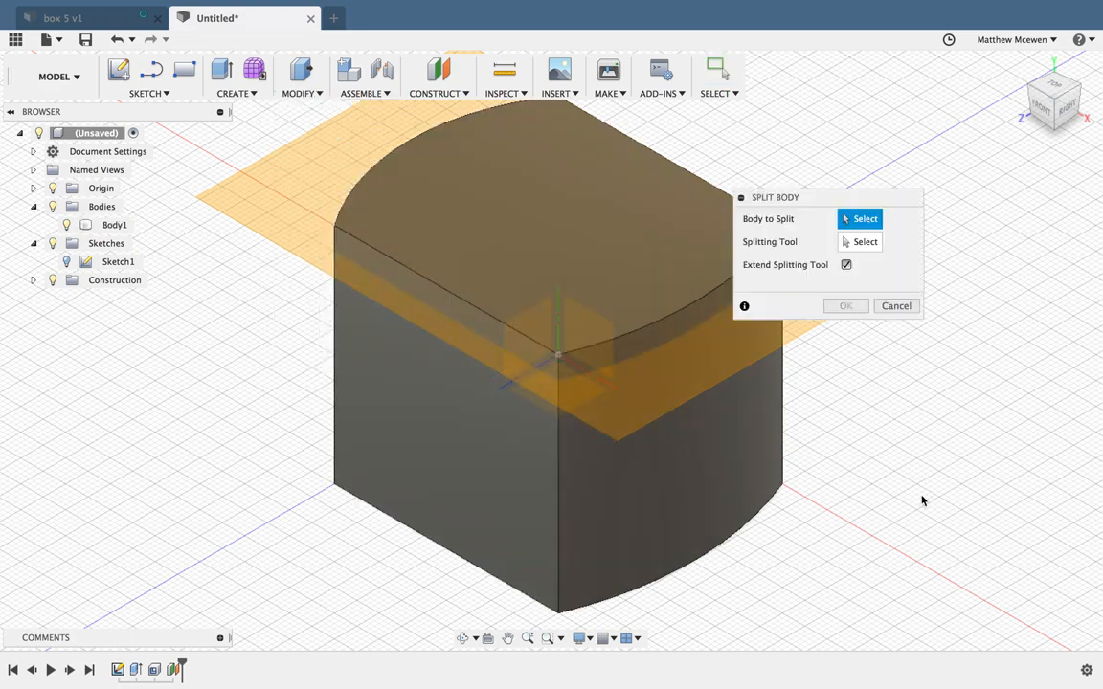
click(682, 513)
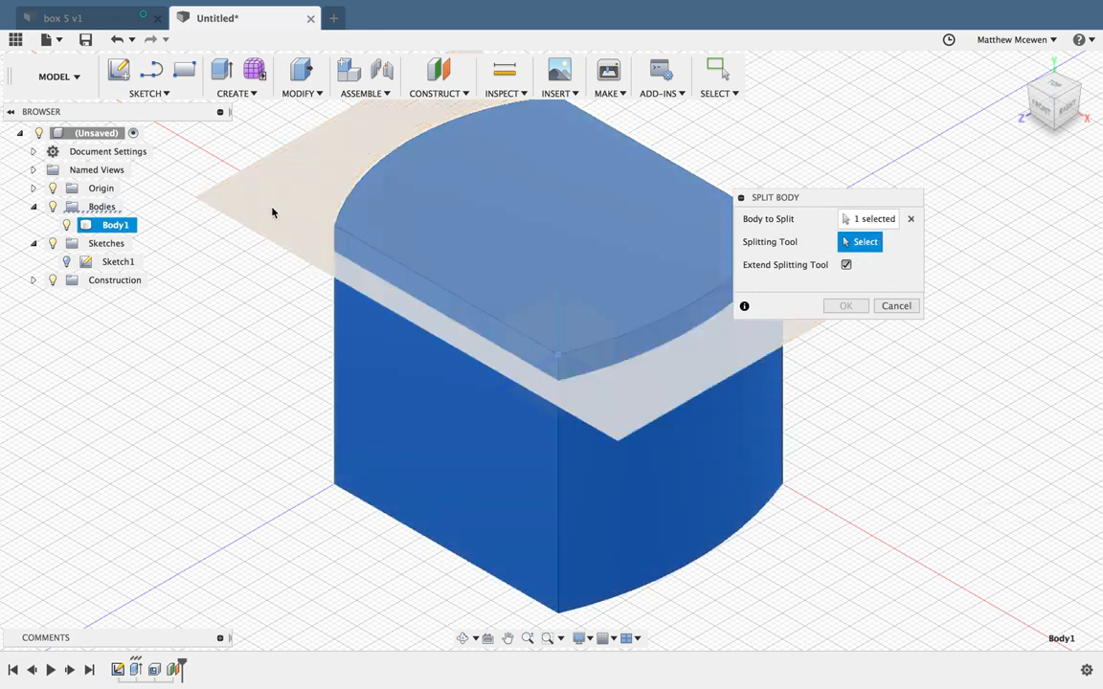
click(276, 213)
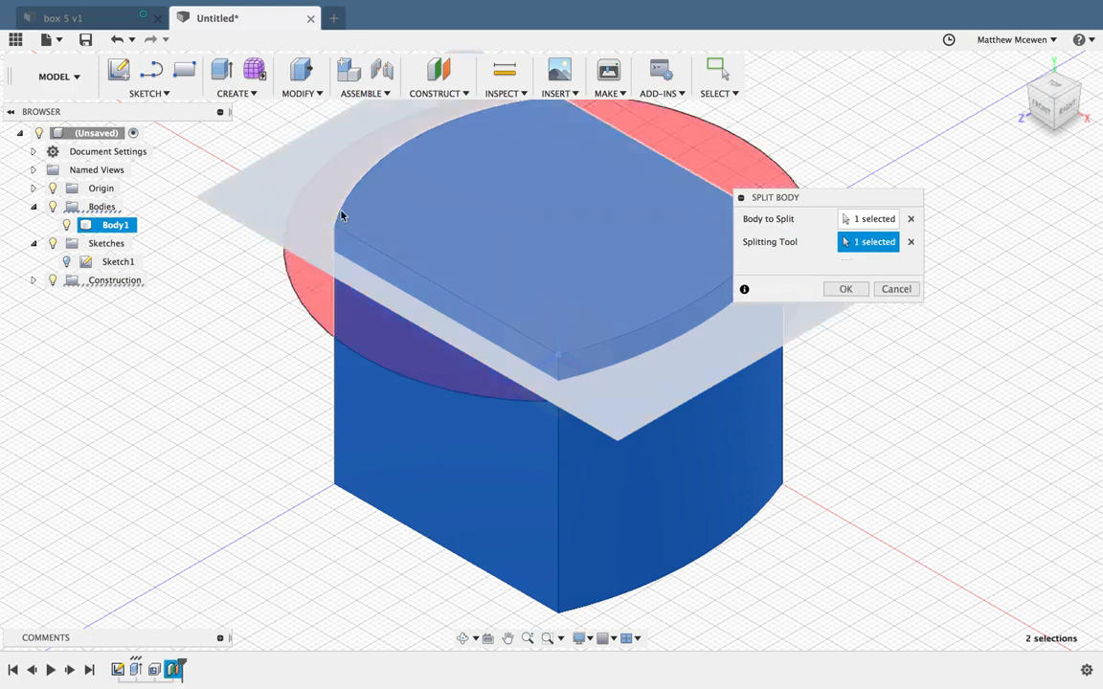
key(Return)
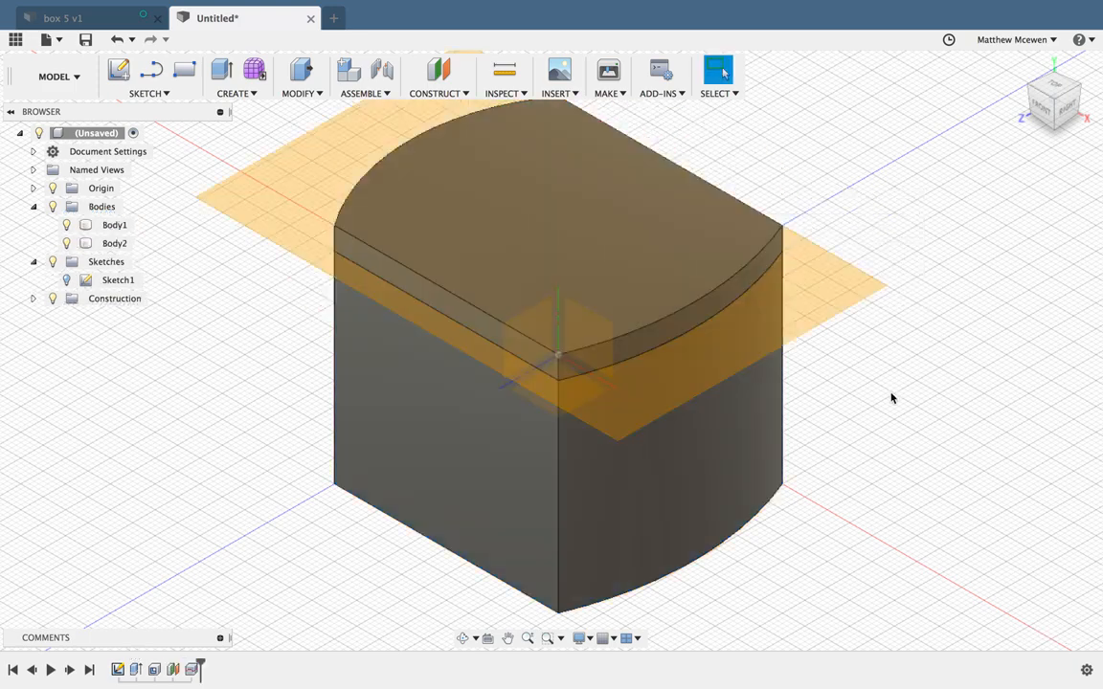
shift+scroll(100, 339, left, 5)
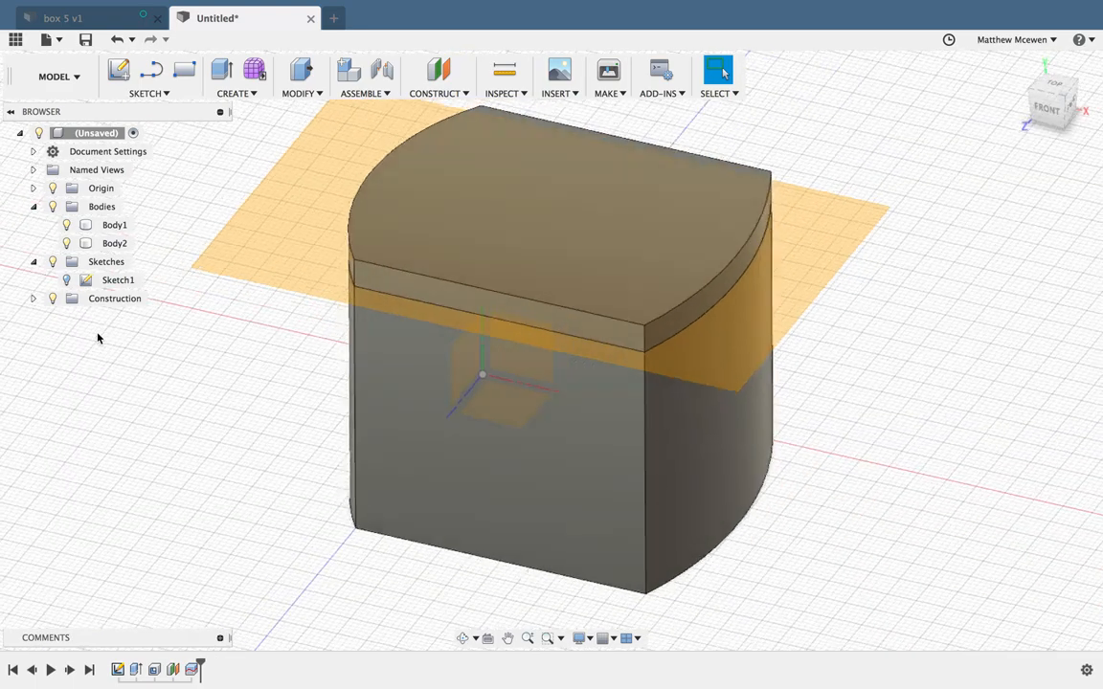
Rename the lower body as box and the upper body as Lid
double_click(115, 226)
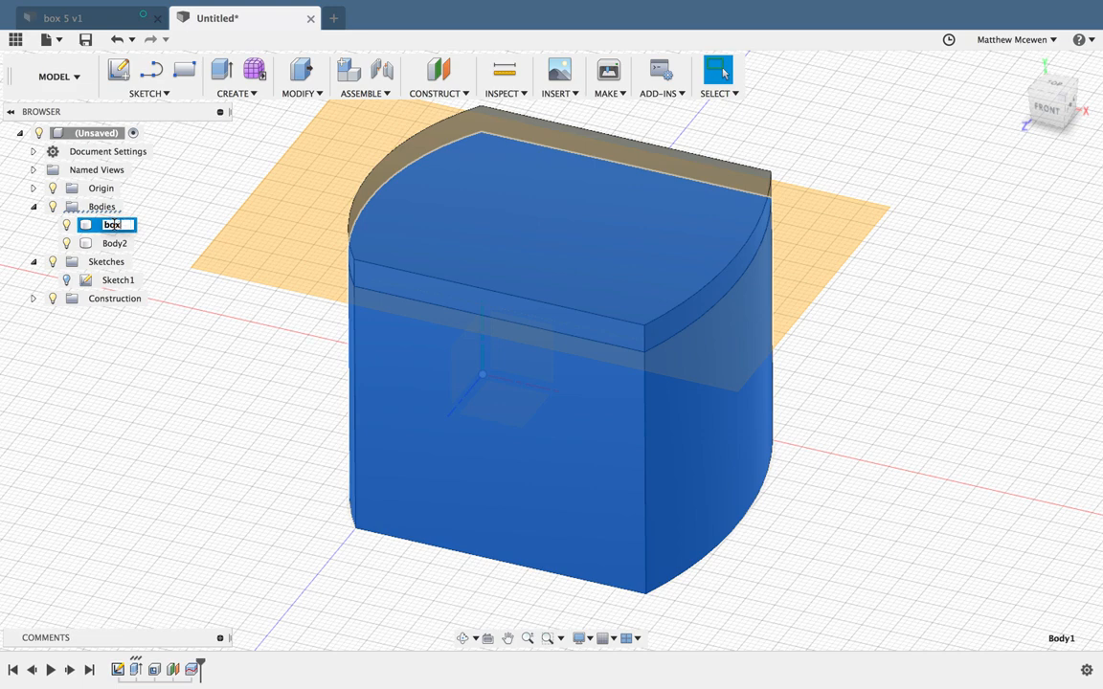
double_click(115, 244)
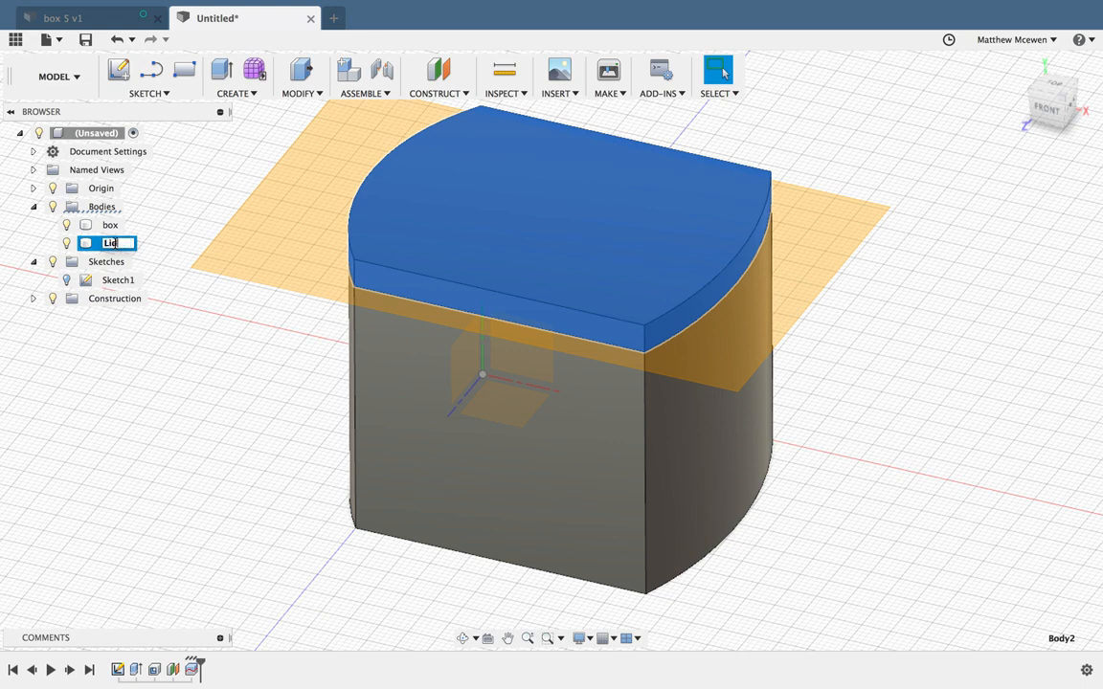
click(182, 399)
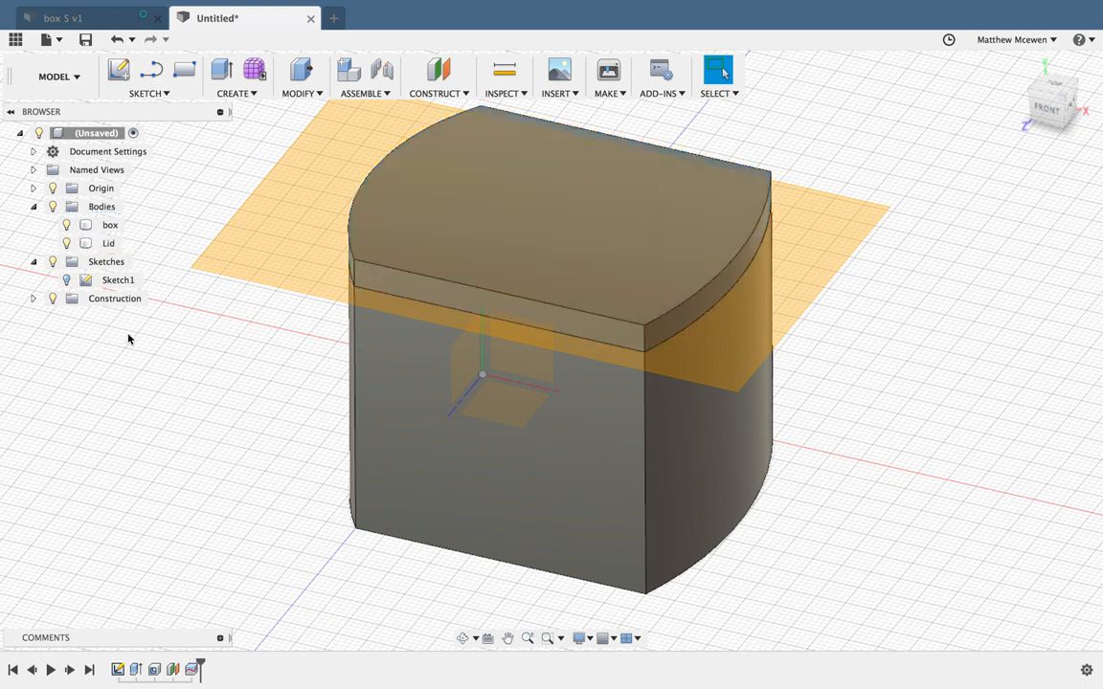
Hide the offset construction plane that was used to split the body
click(51, 300)
click(51, 299)
click(66, 317)
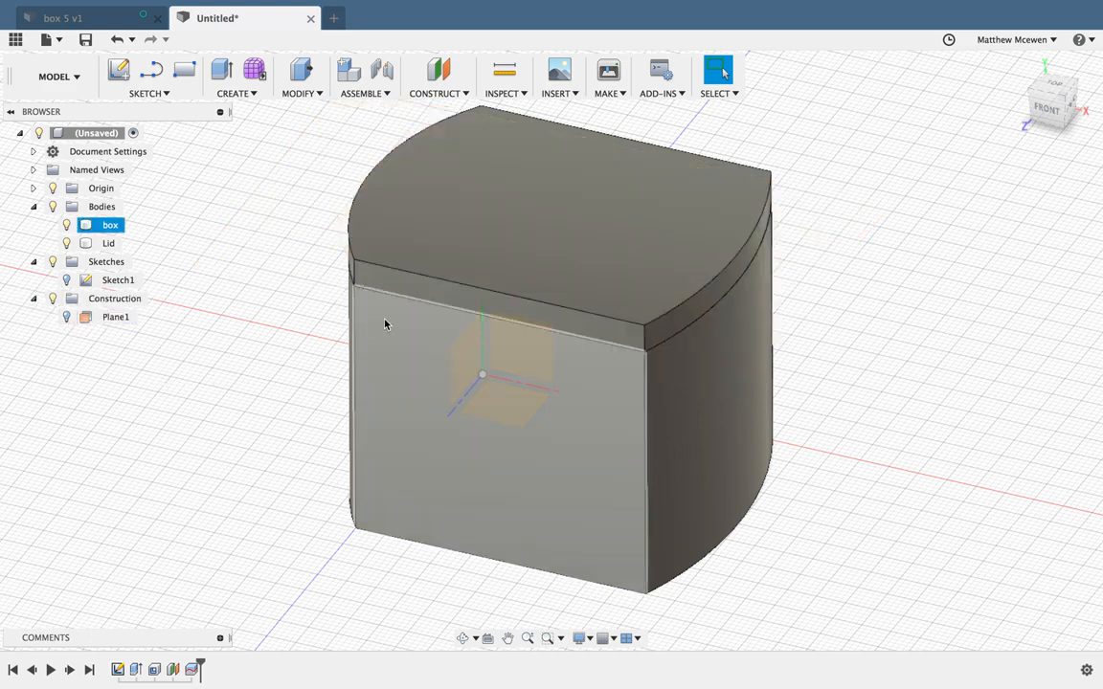
key(m)
click(507, 252)
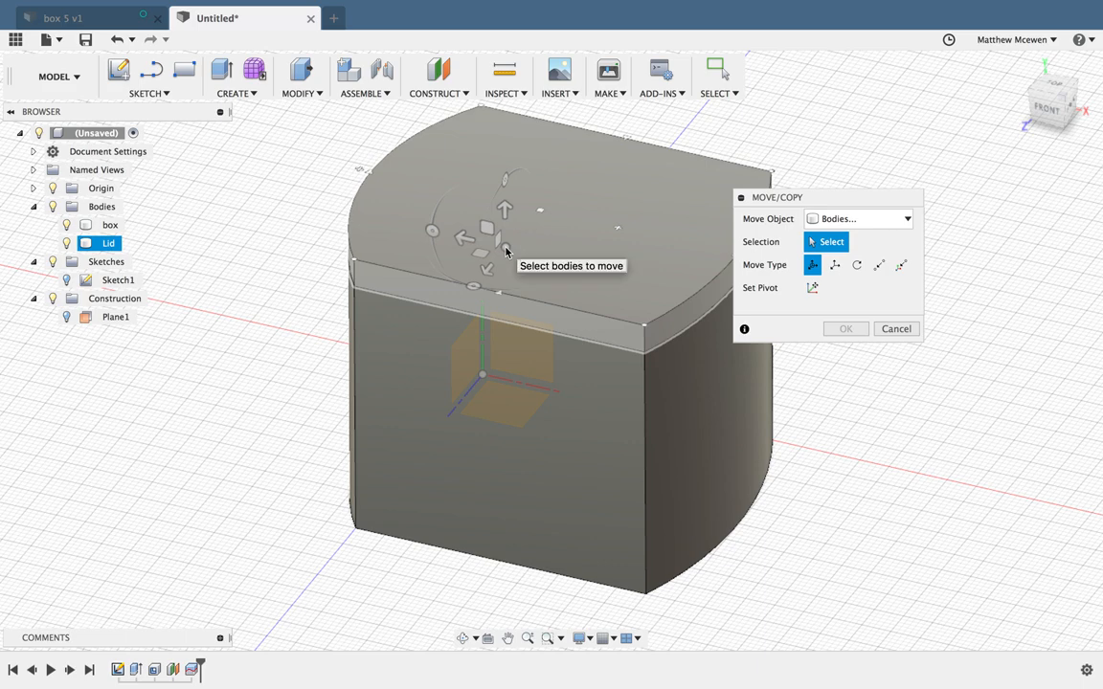
click(505, 246)
drag(457, 232, 561, 239)
click(896, 491)
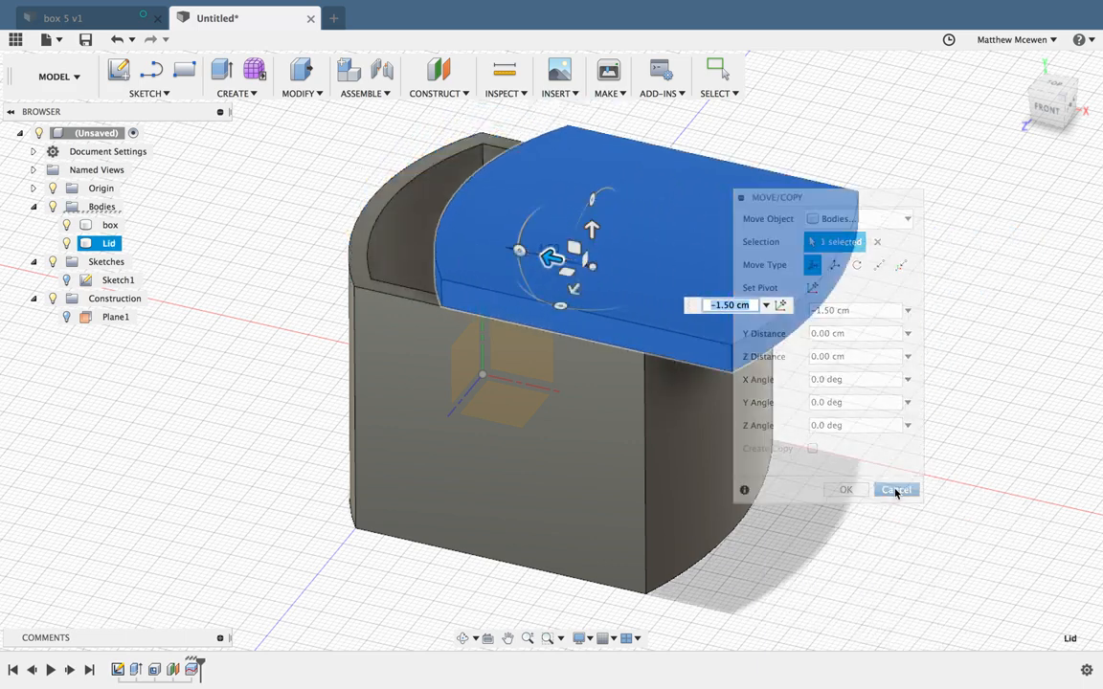
Move the Lid body off the box by an X distance of -6.80 cm
key(m)
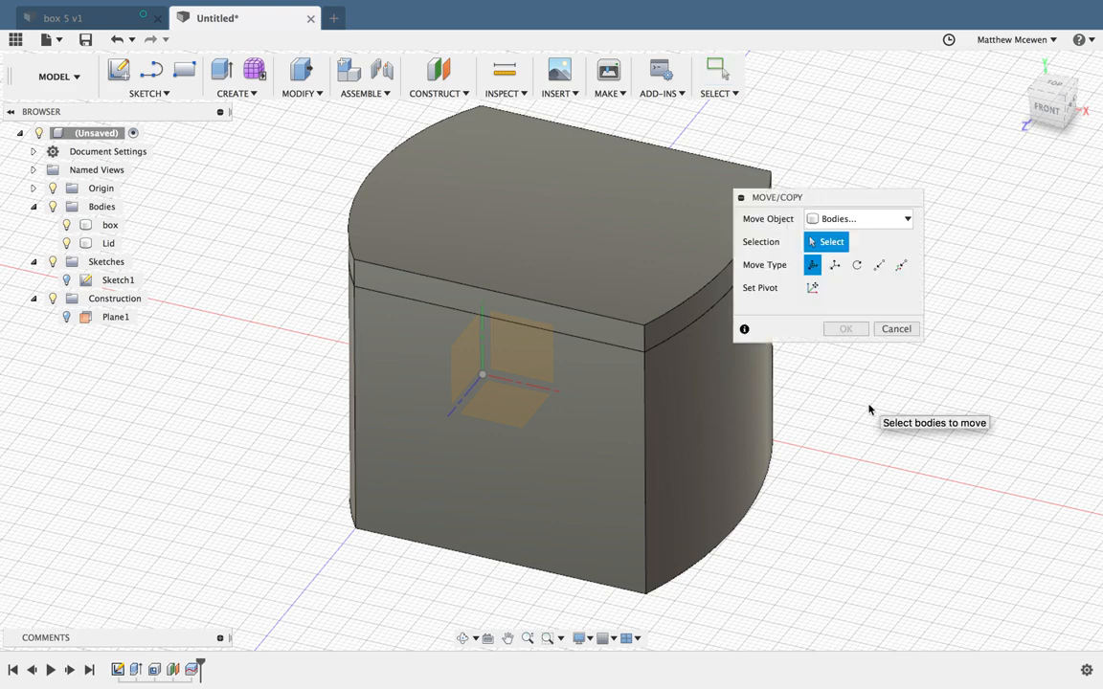
click(572, 216)
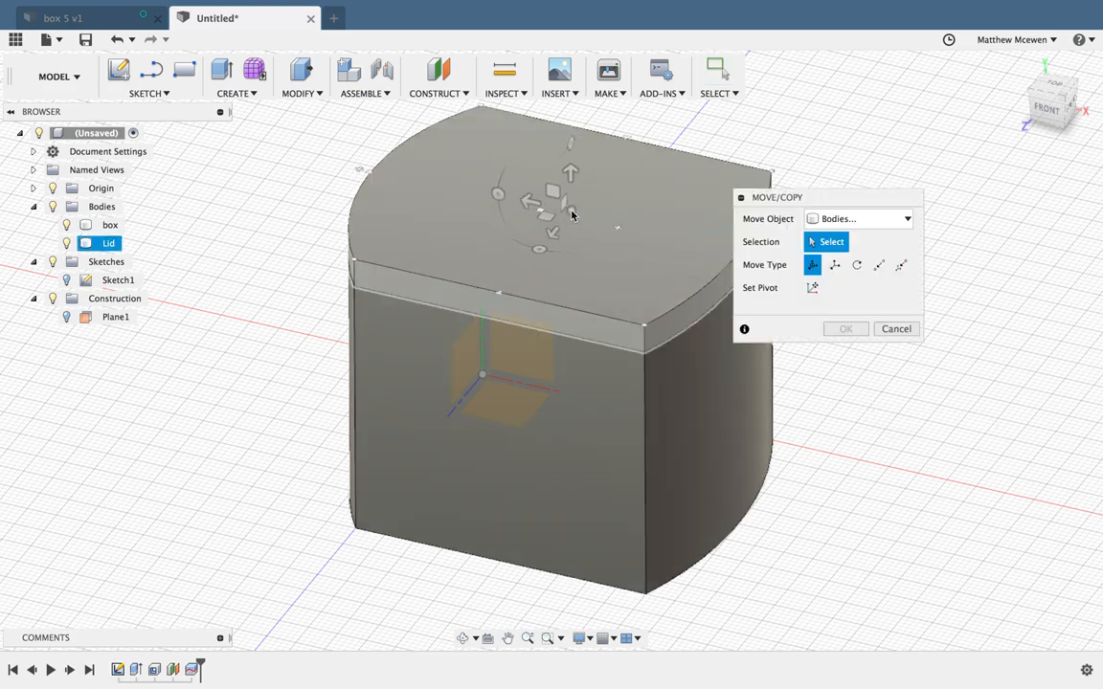
click(572, 218)
drag(533, 204, 869, 275)
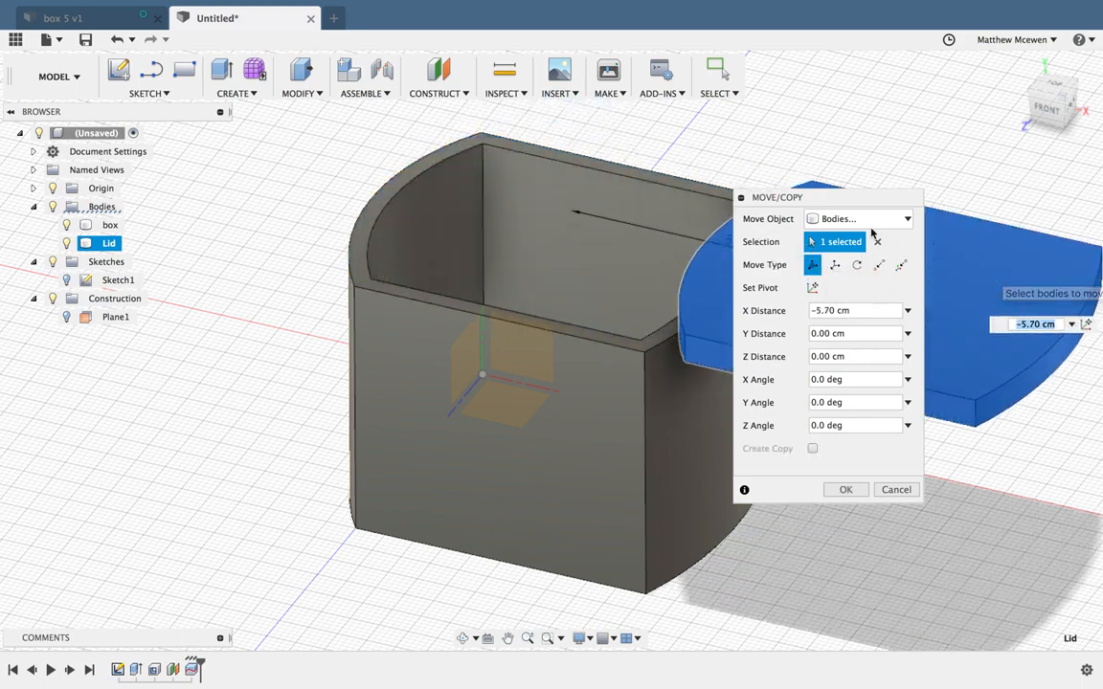
click(761, 241)
drag(784, 197, 330, 116)
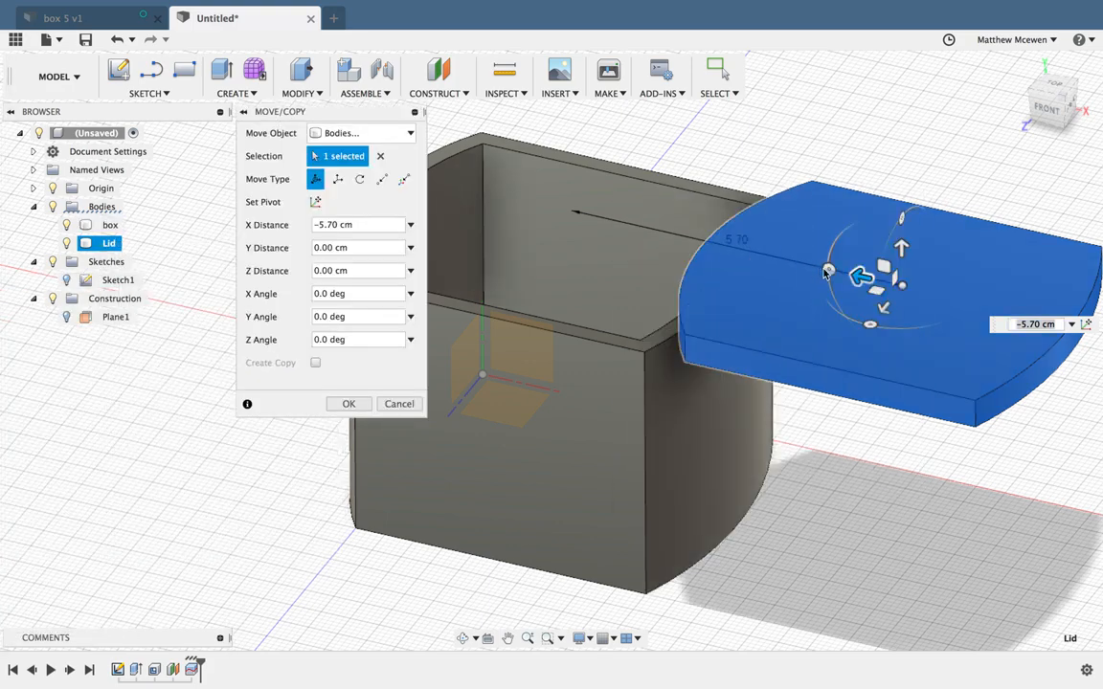
drag(861, 276, 929, 291)
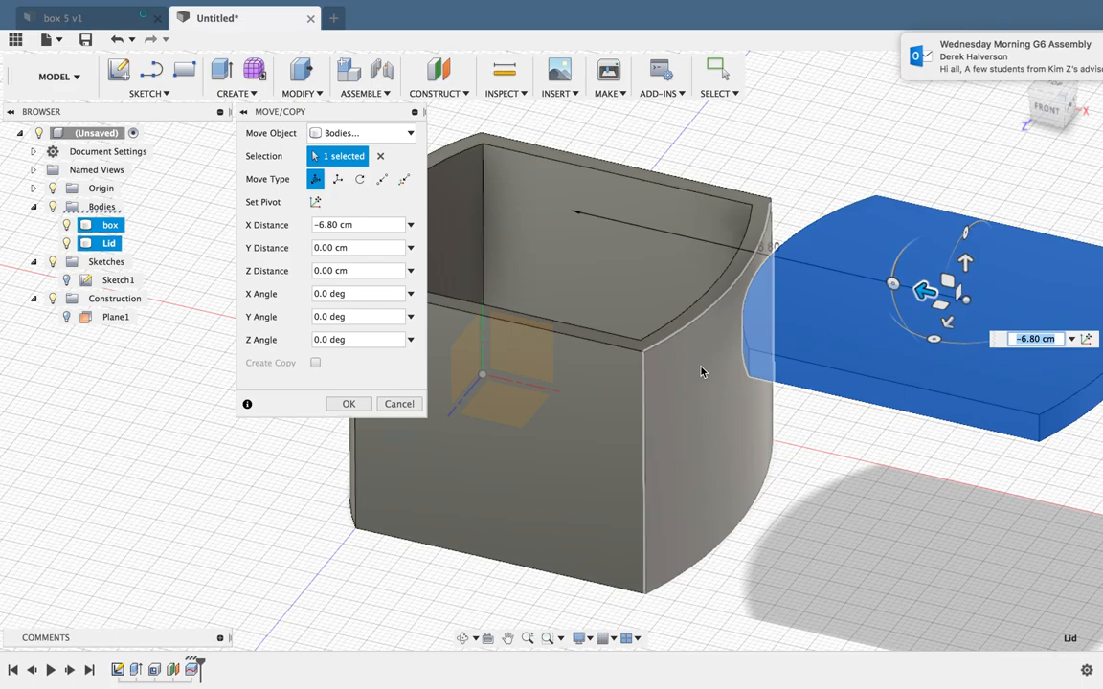
click(354, 403)
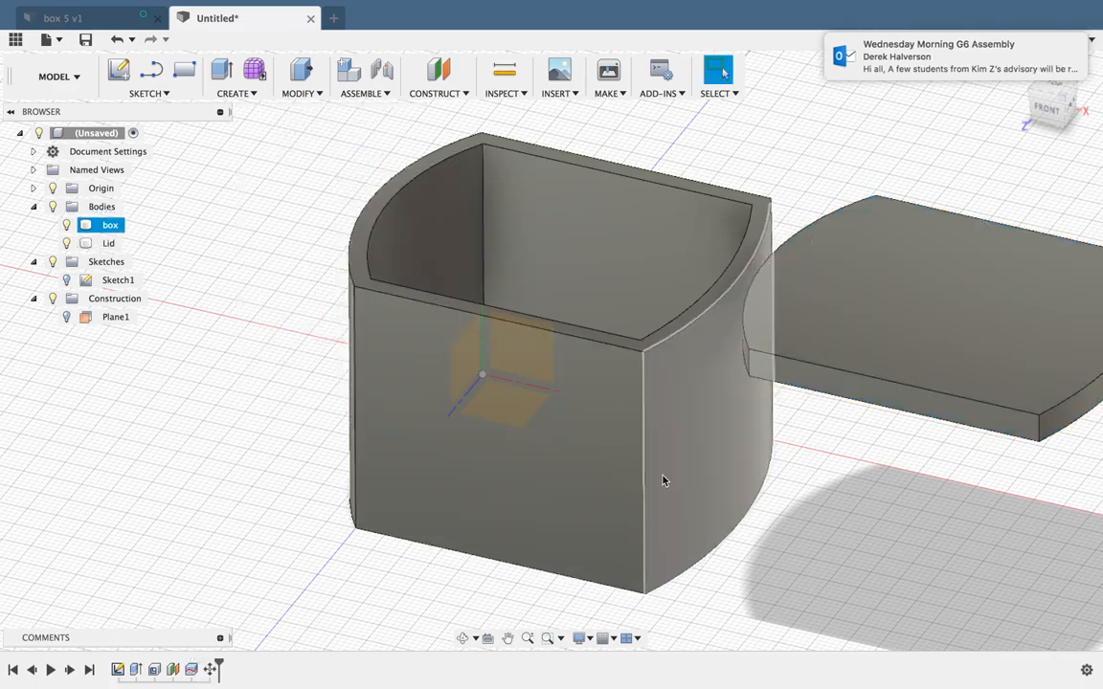
Examine the separated box and lid from below, above and the front, and look briefly at the other open design
shift+middle_drag(816, 567, 806, 515)
shift+scroll(805, 515, down, 10)
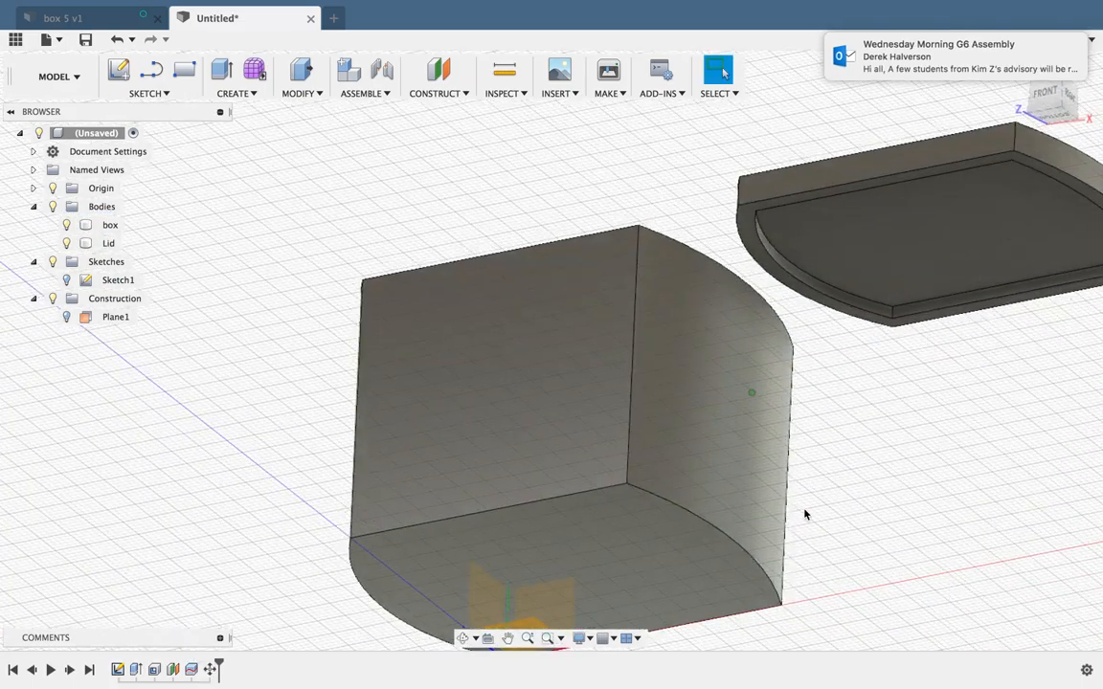
shift+scroll(805, 515, up, 15)
shift+scroll(805, 515, left, 4)
shift+scroll(805, 515, right, 10)
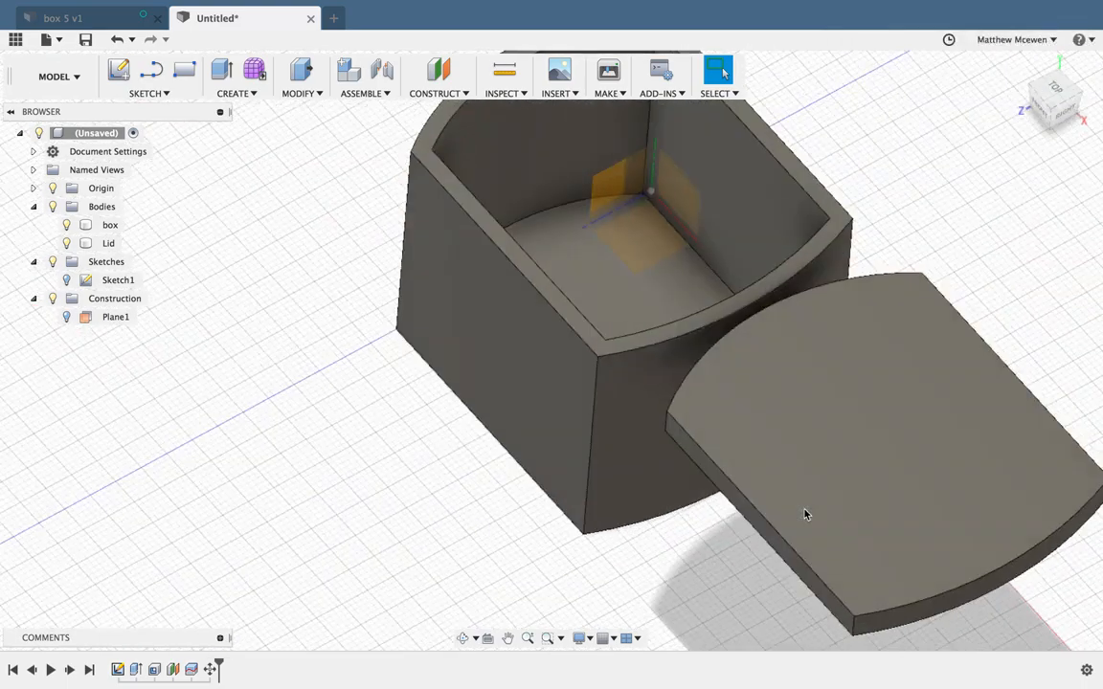
shift+scroll(805, 515, left, 10)
scroll(805, 515, down, 5)
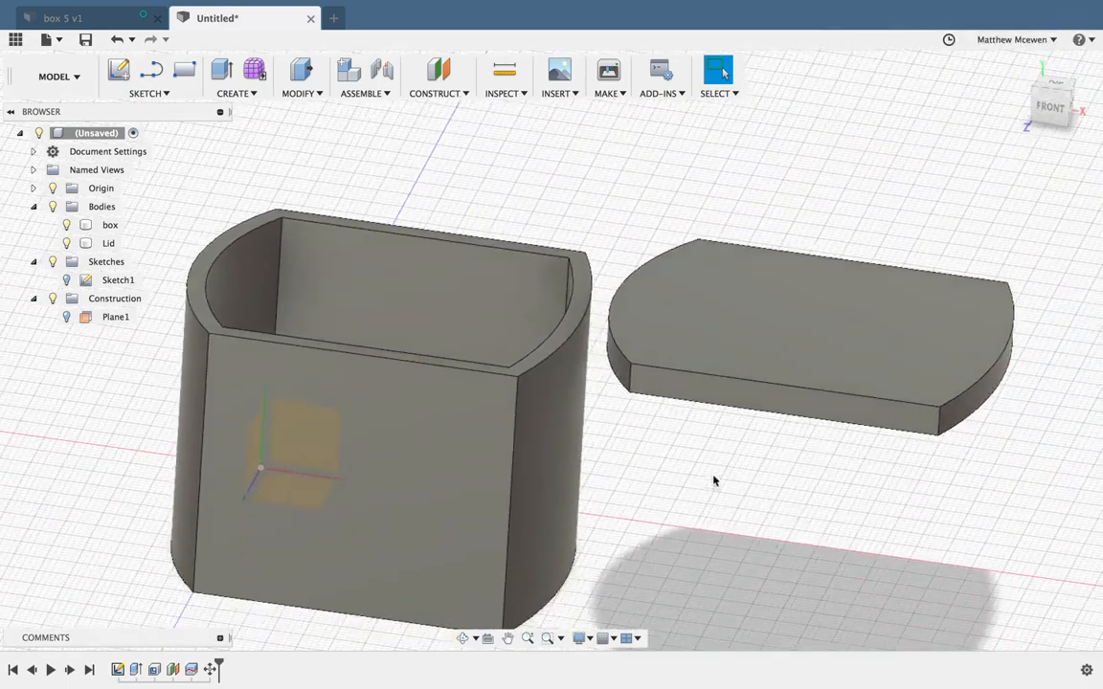
shift+scroll(728, 467, down, 10)
shift+scroll(728, 468, up, 8)
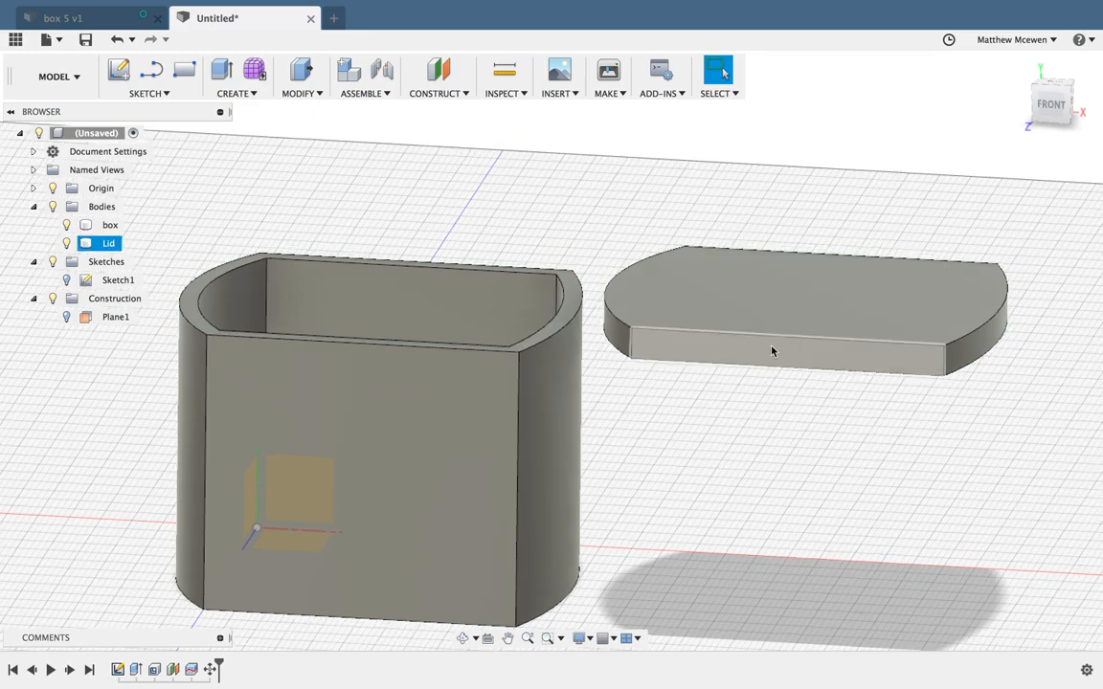
click(110, 23)
click(227, 23)
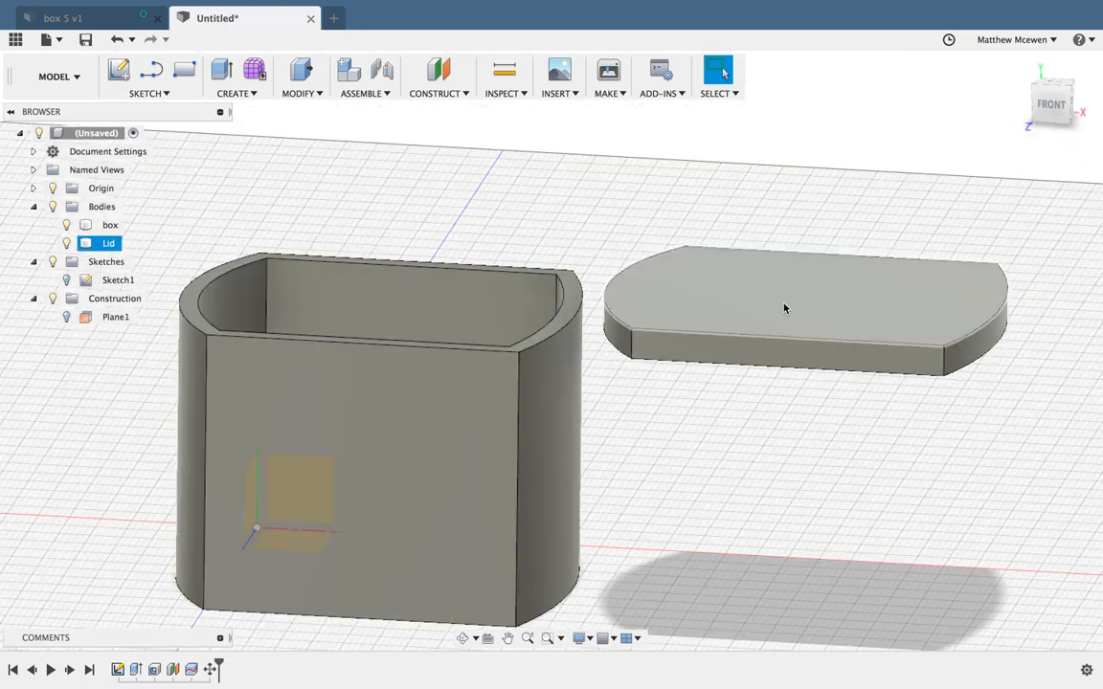
click(229, 93)
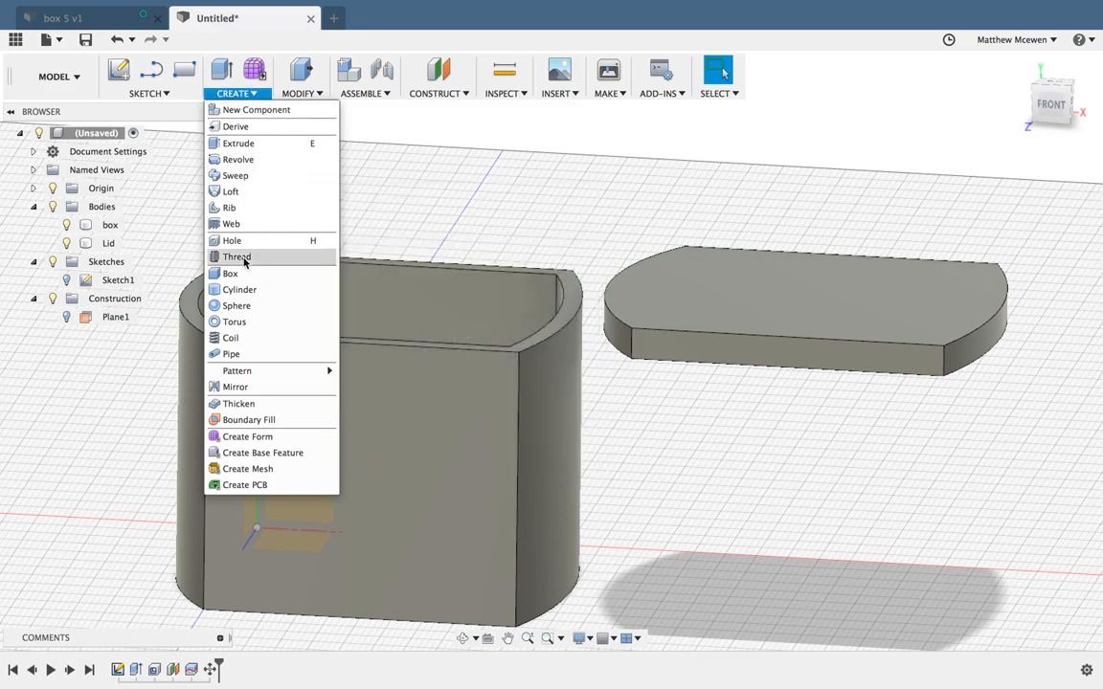
click(232, 273)
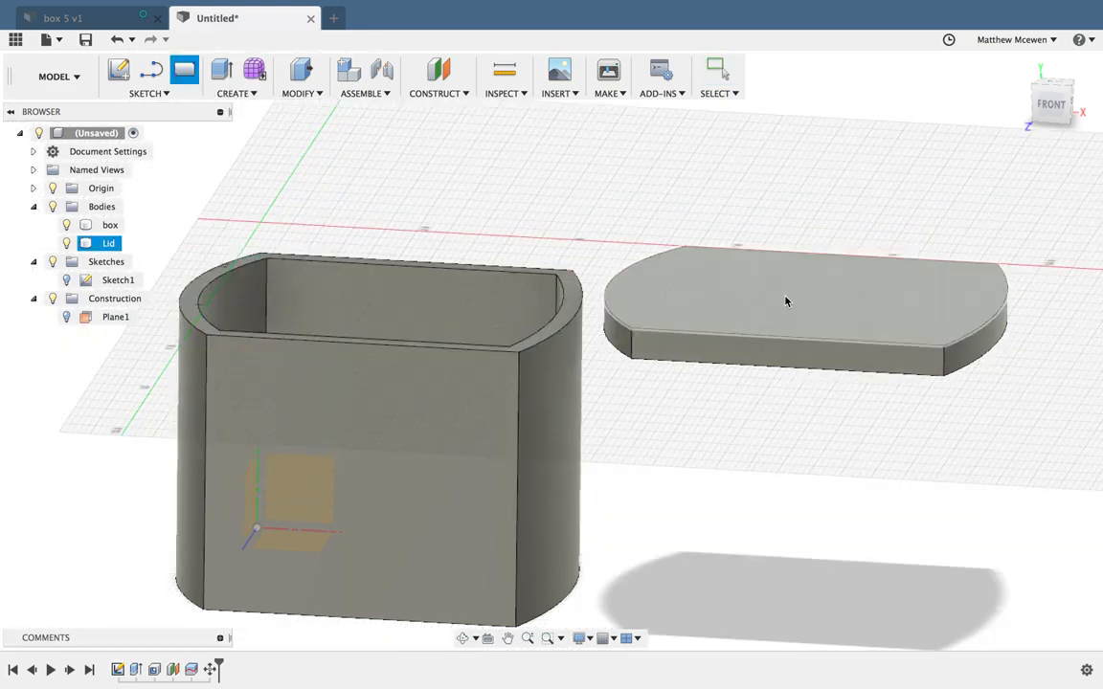
click(785, 300)
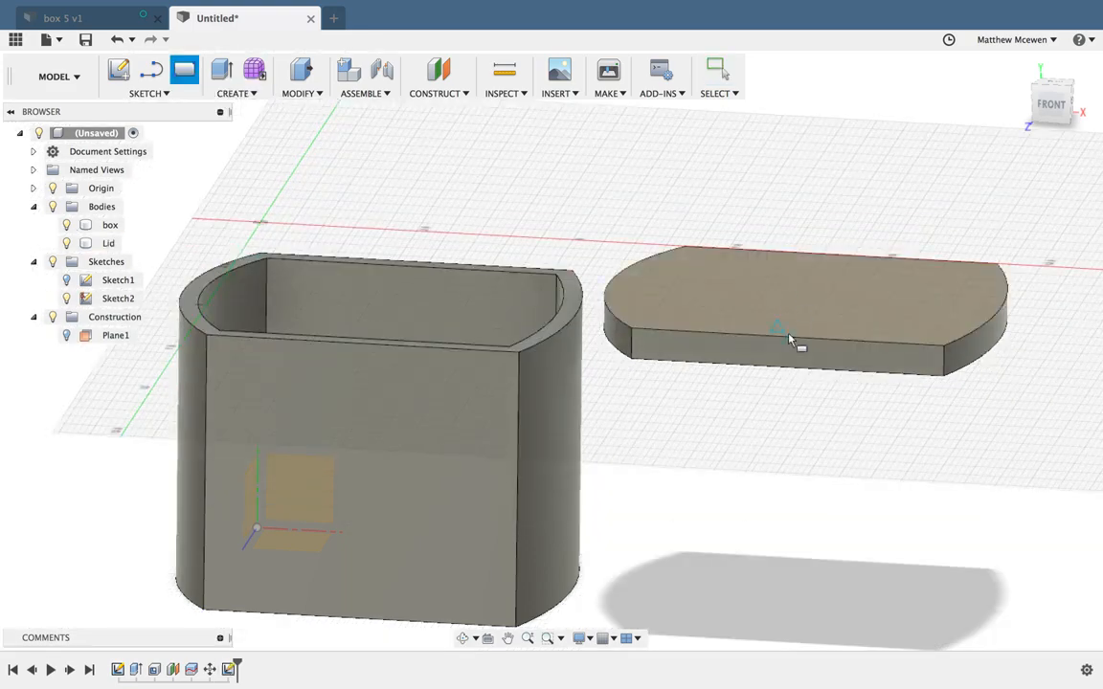
click(728, 287)
click(874, 304)
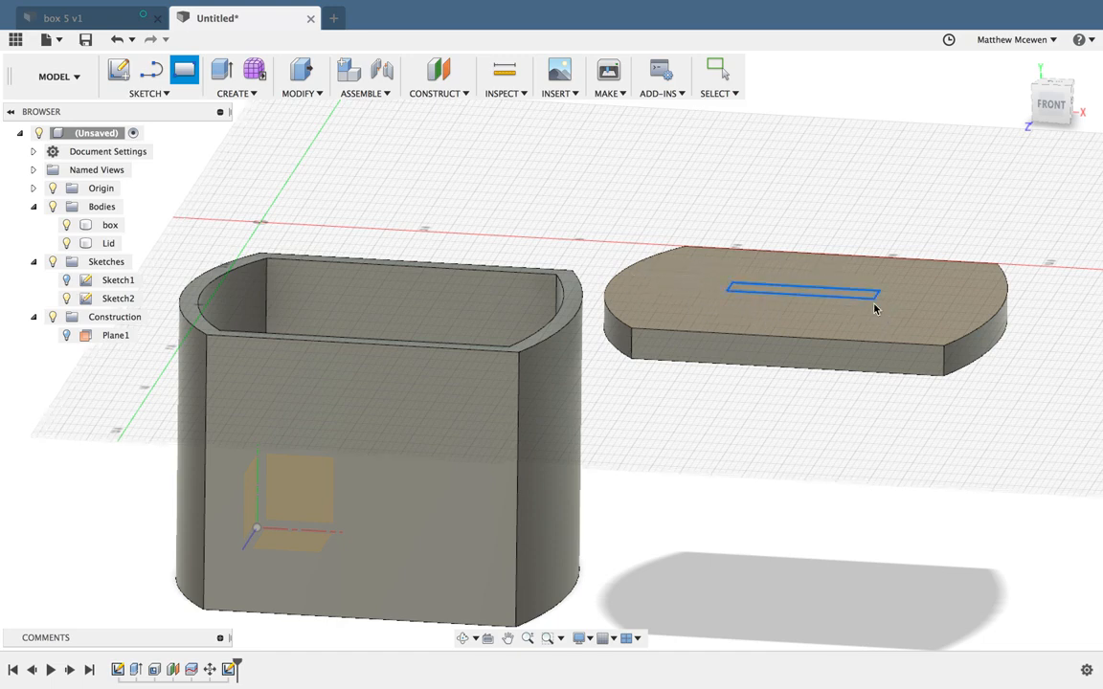
drag(805, 246, 802, 239)
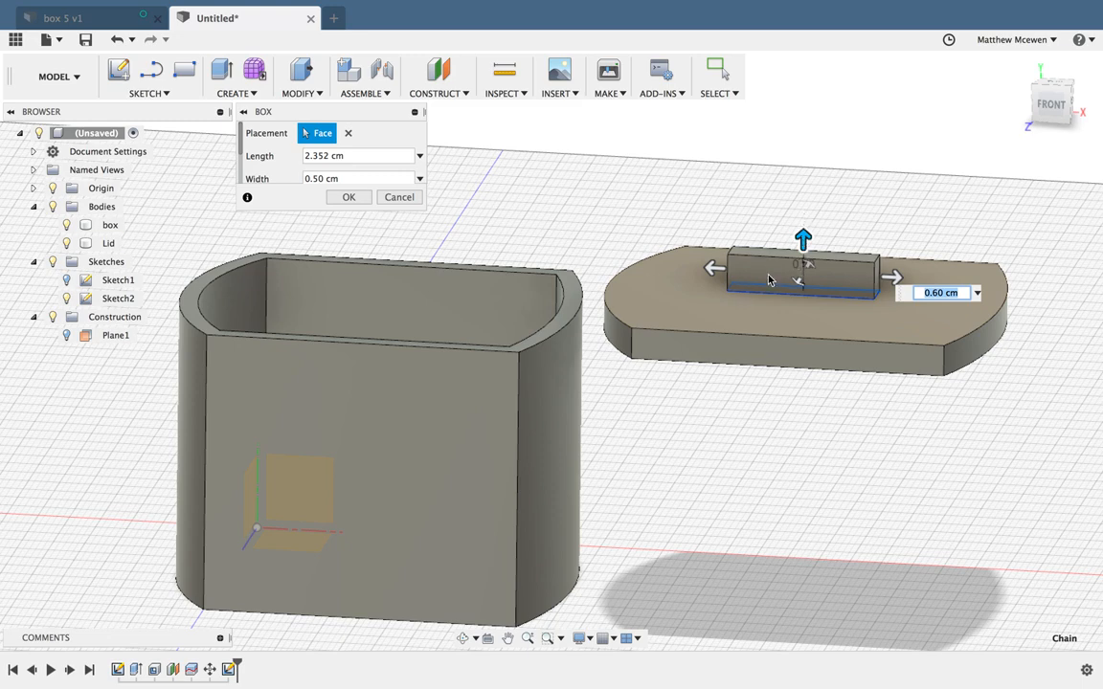
click(395, 196)
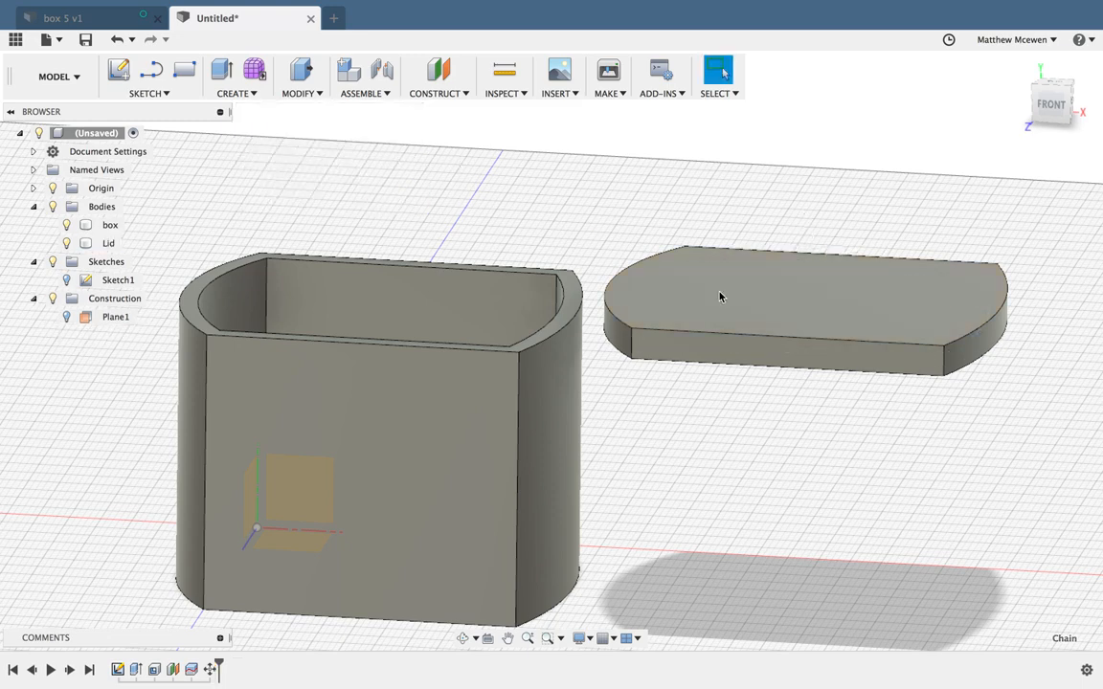
shift+scroll(702, 227, up, 5)
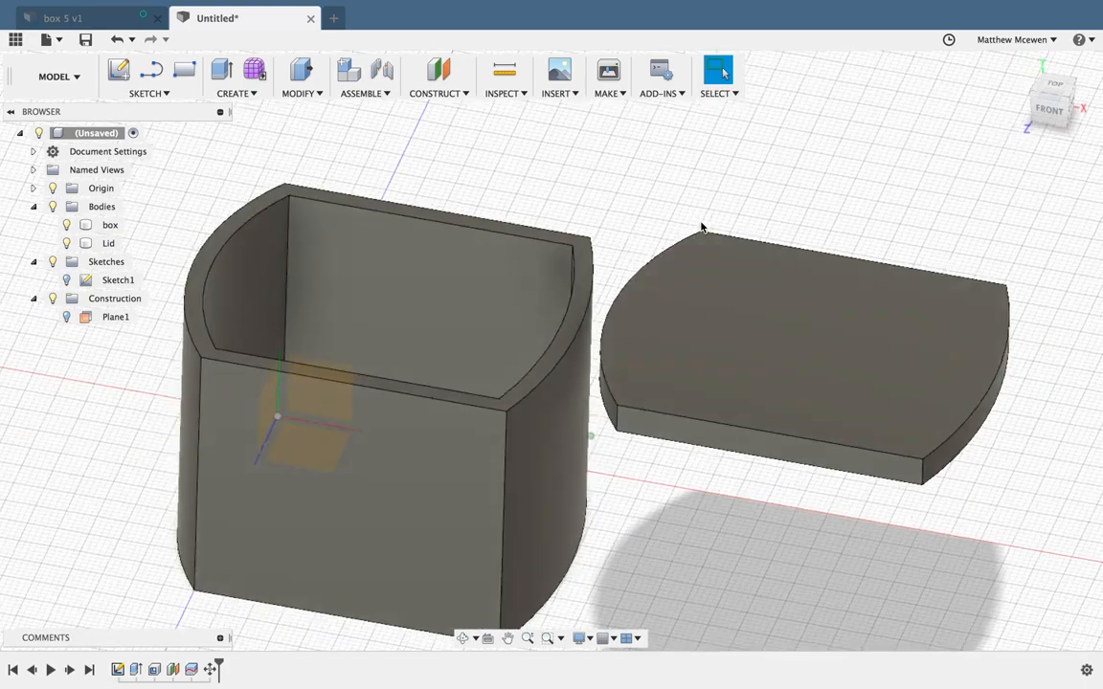
shift+scroll(696, 222, right, 5)
shift+scroll(625, 195, down, 5)
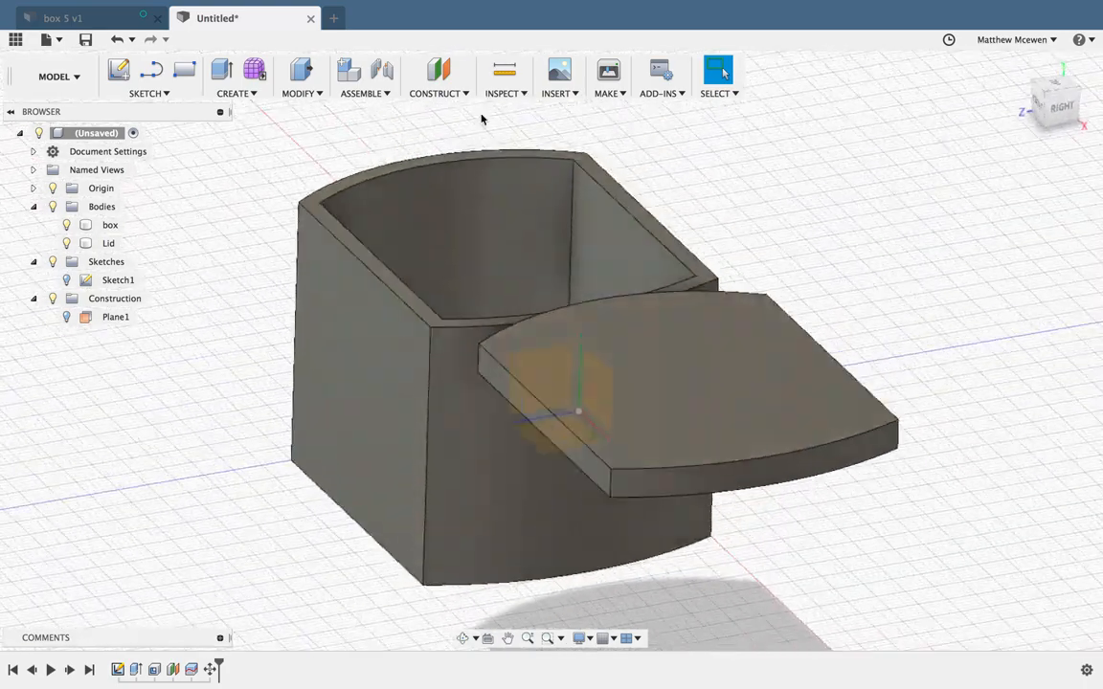
click(671, 309)
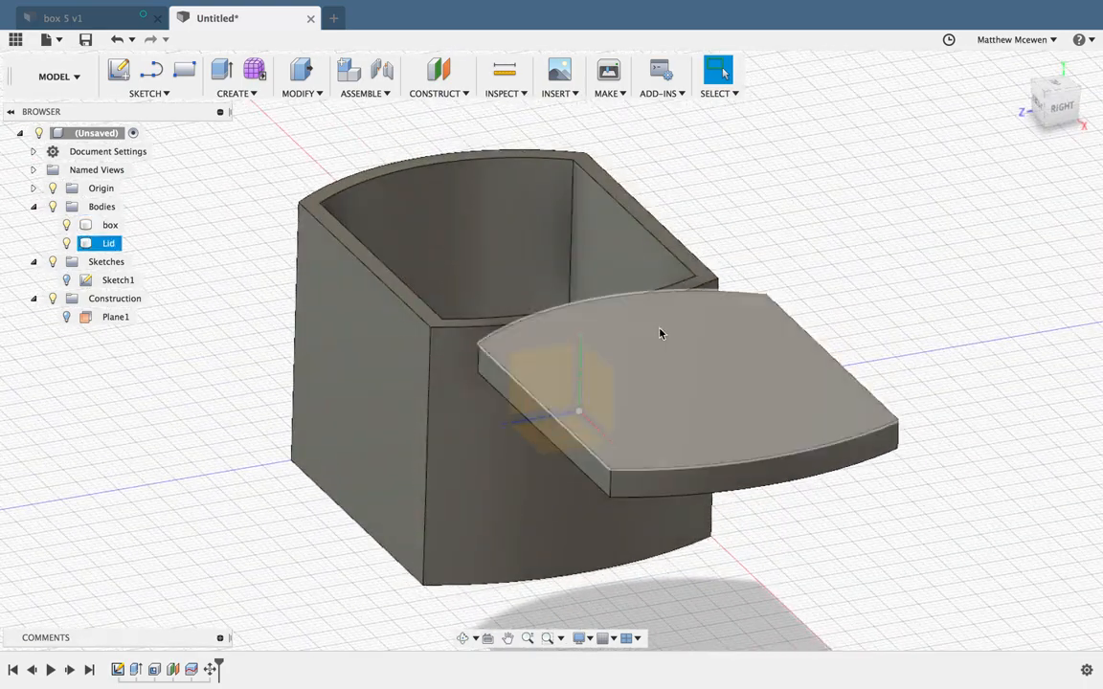
click(697, 386)
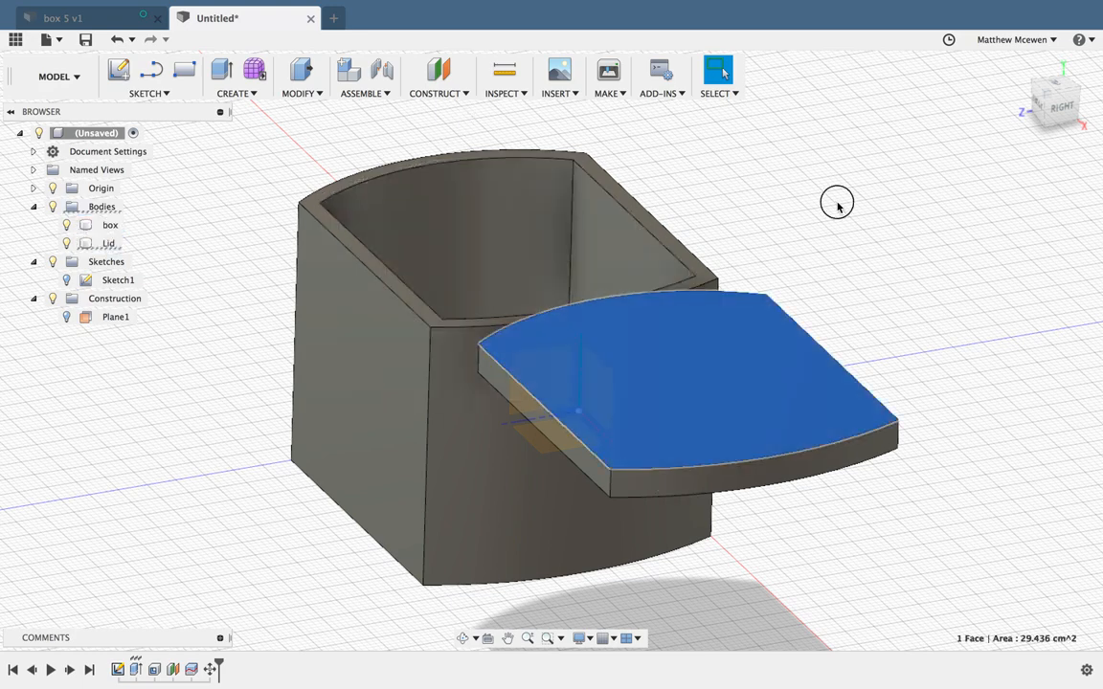
click(833, 207)
click(462, 92)
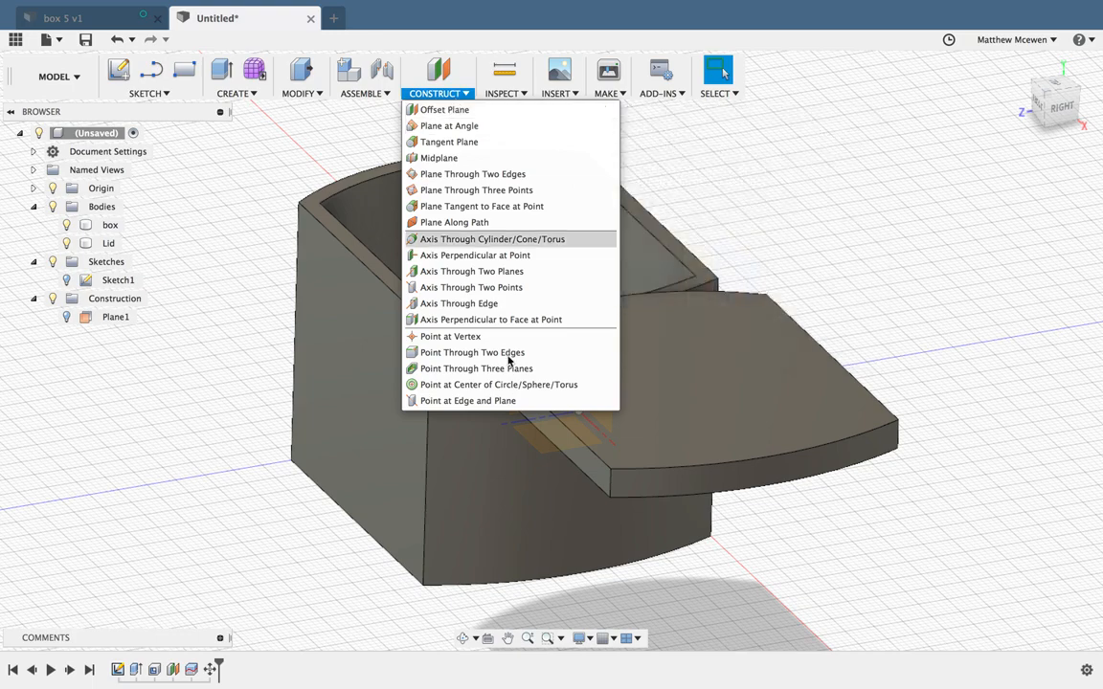
click(467, 111)
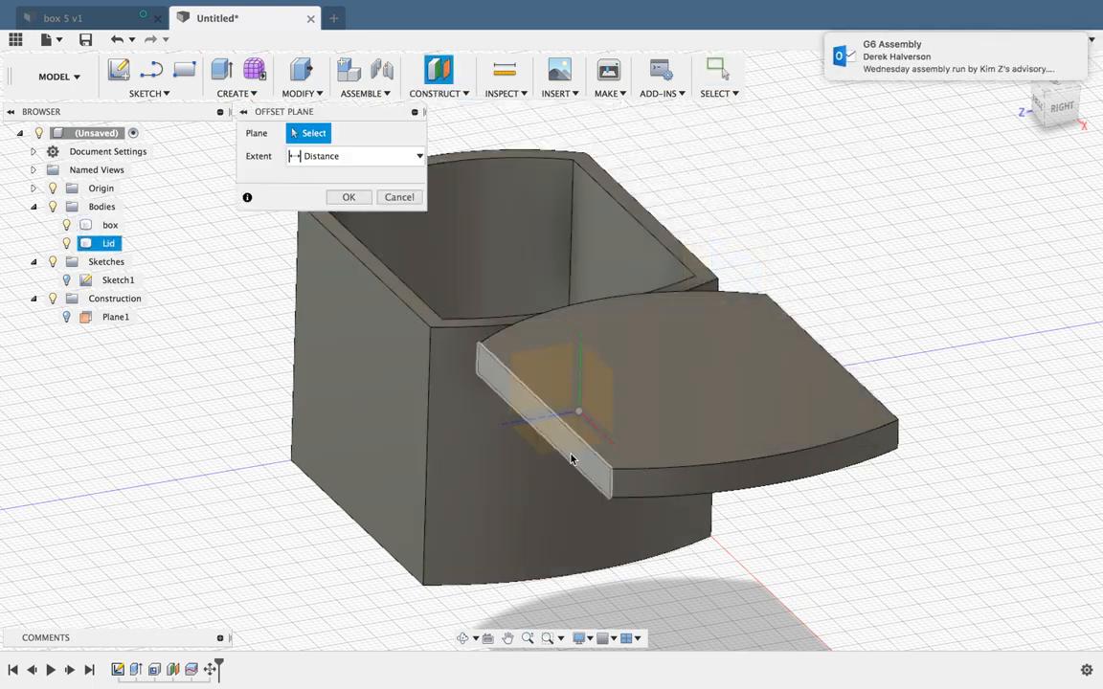
click(575, 456)
drag(525, 428, 682, 402)
click(399, 220)
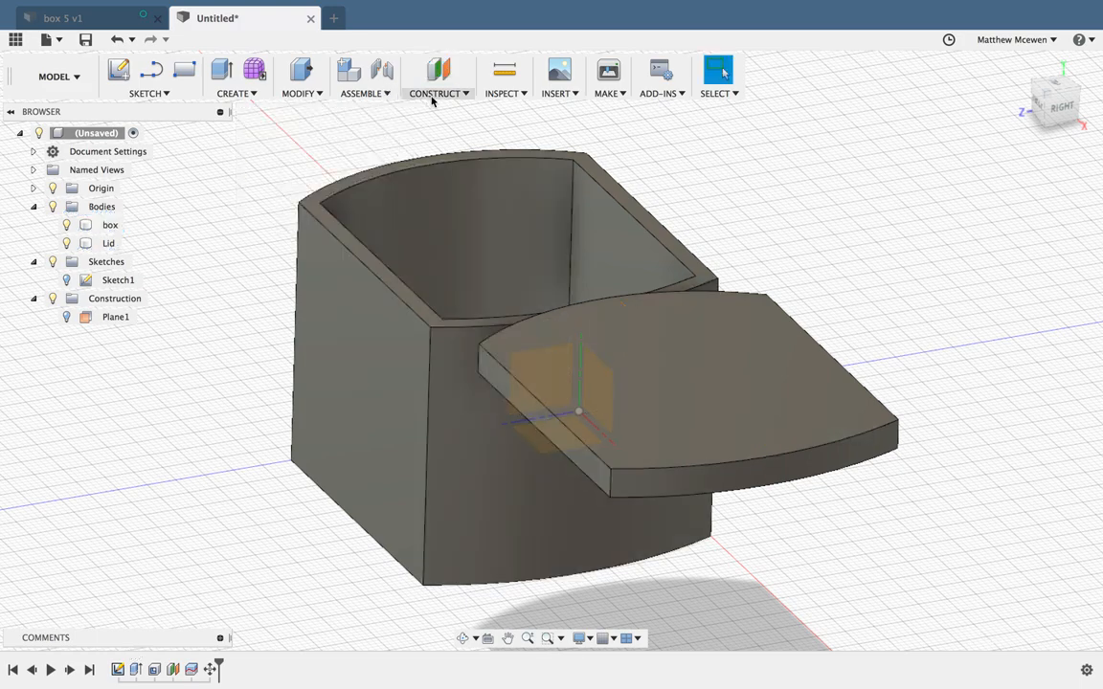
Create a midplane between the lid's two flat side faces
click(434, 93)
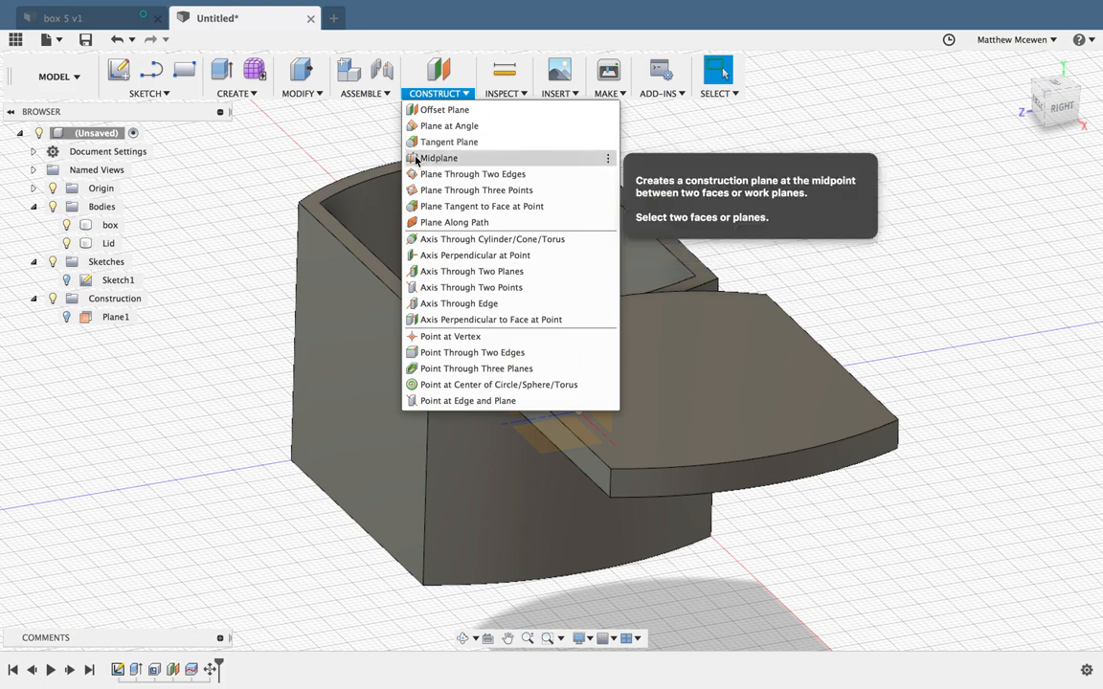
click(440, 158)
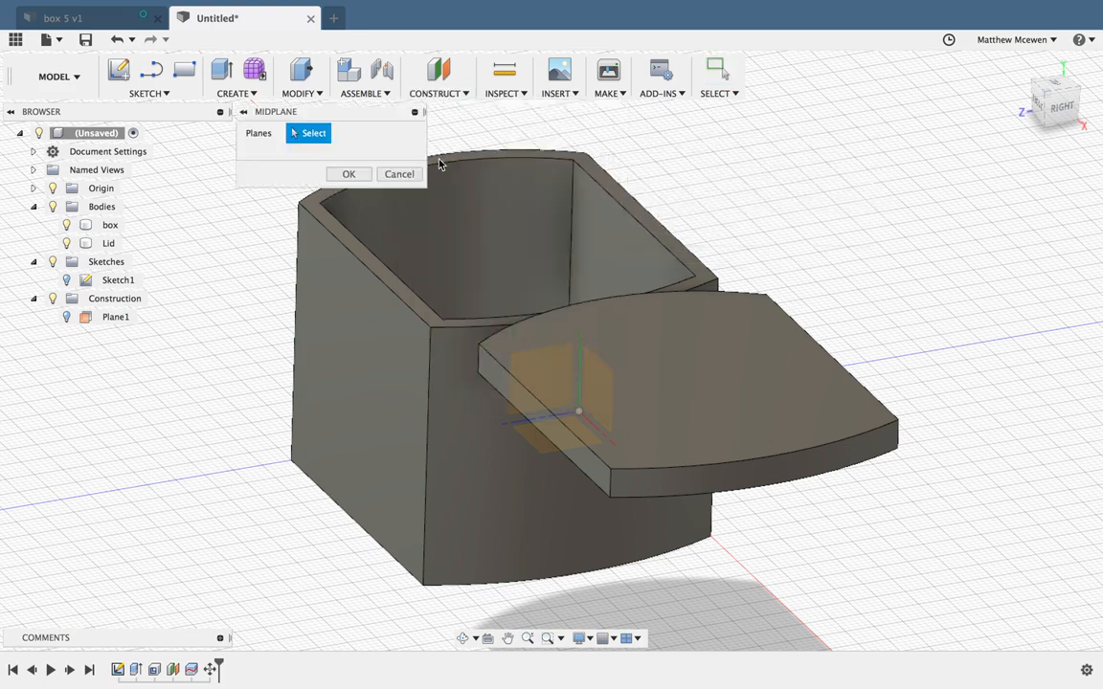
click(556, 433)
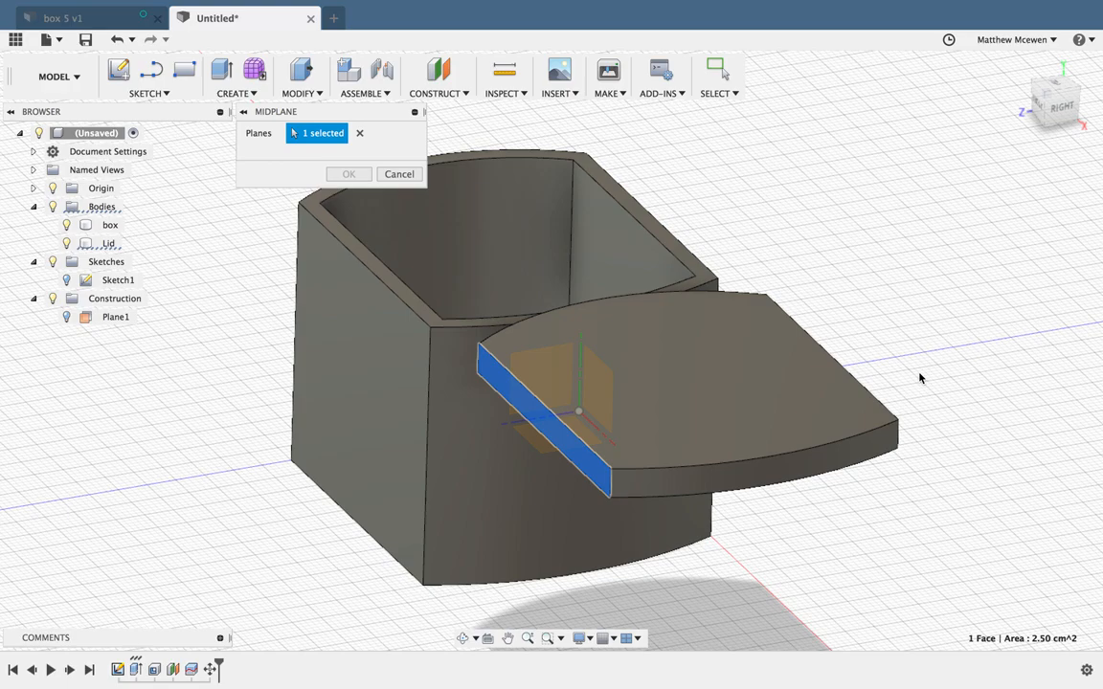
shift+middle_drag(919, 377, 899, 381)
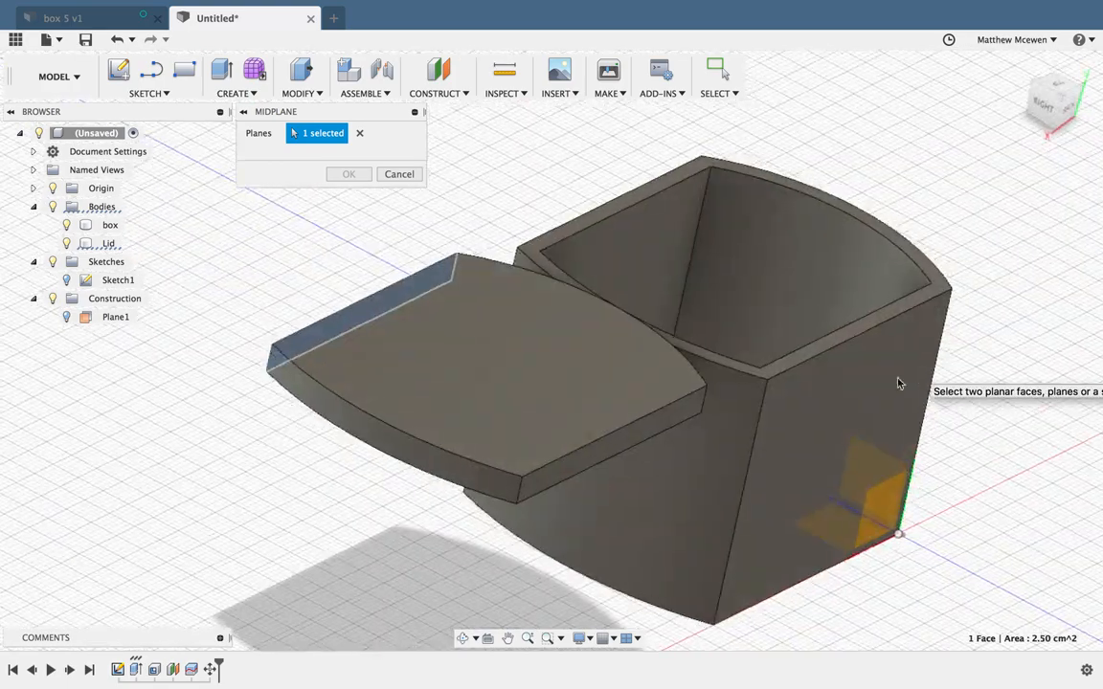
click(650, 431)
shift+middle_drag(714, 480, 714, 479)
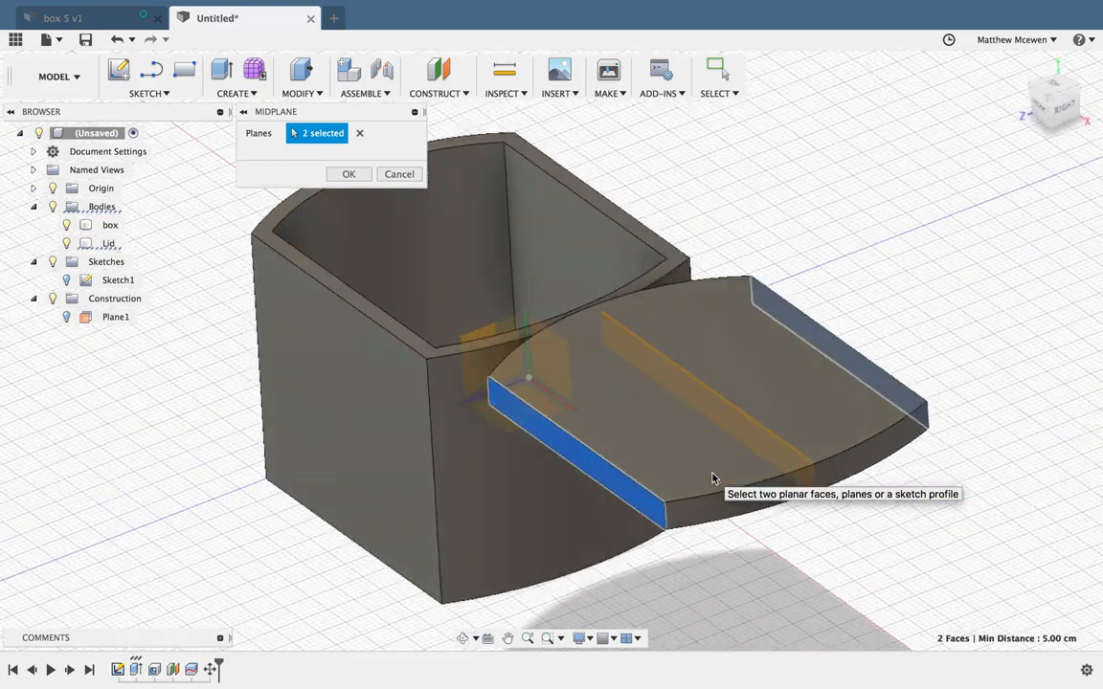
click(348, 174)
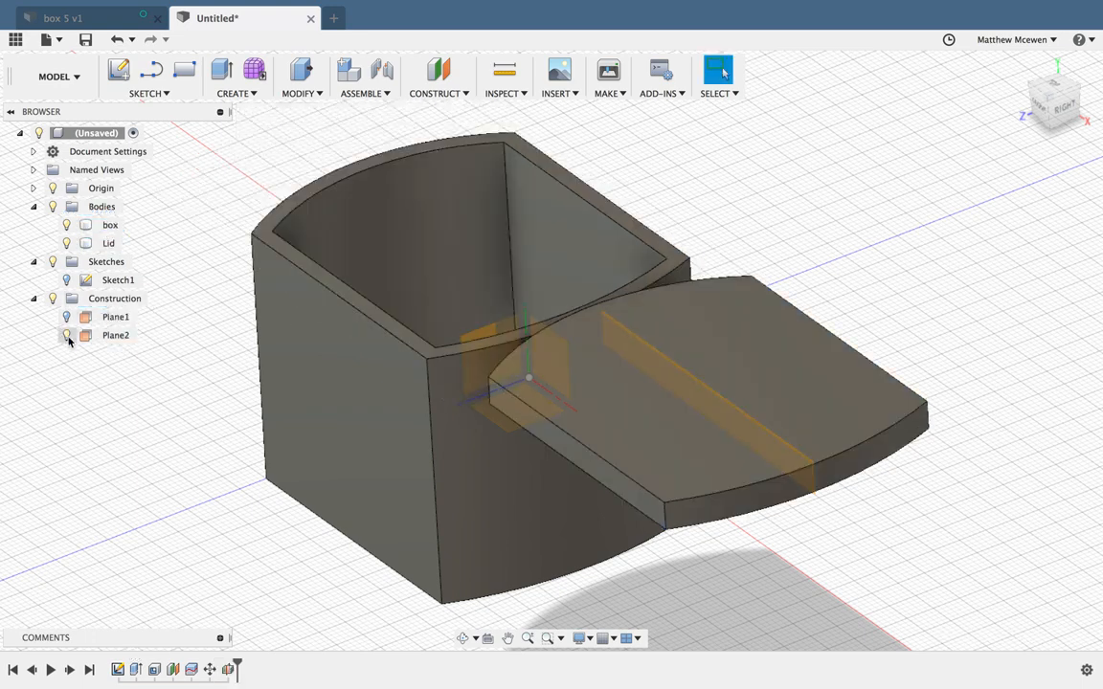
click(105, 337)
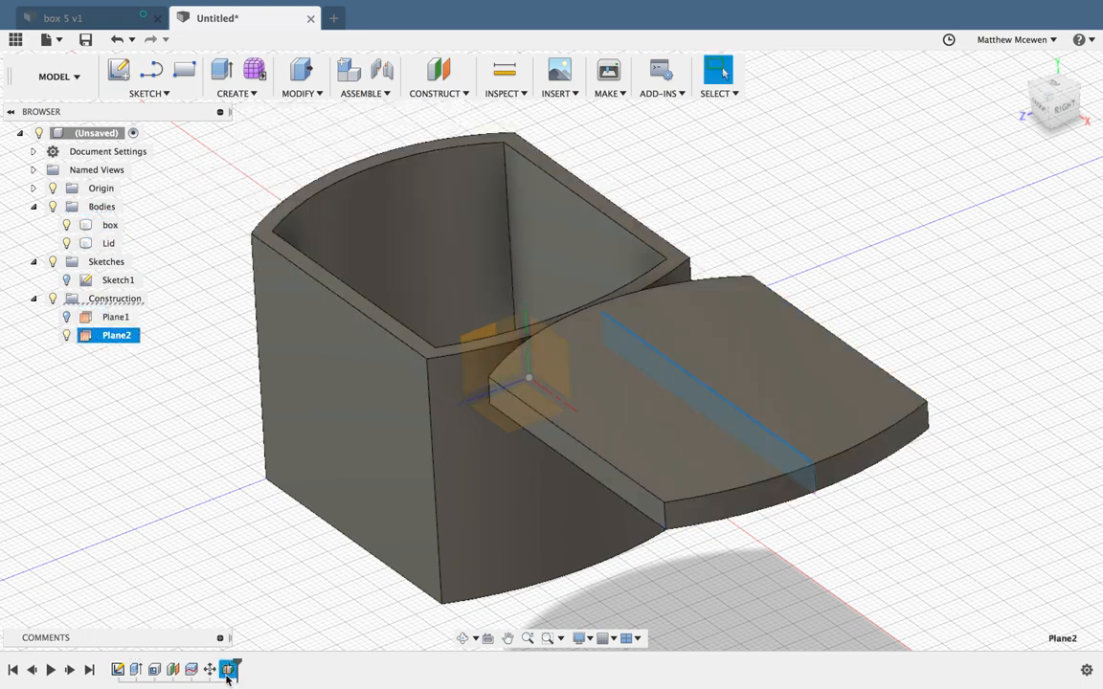
click(211, 580)
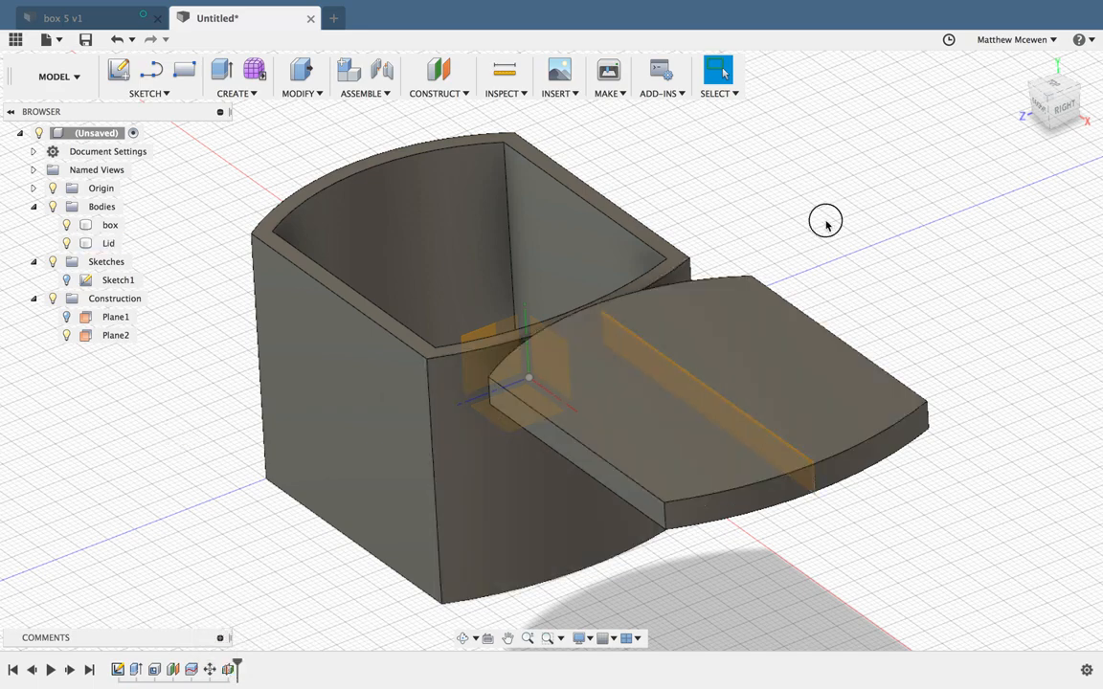
Start a sketch on the lid's midplane and draw a 3-point arc rising inward from the lid's top edge near its left end
click(117, 69)
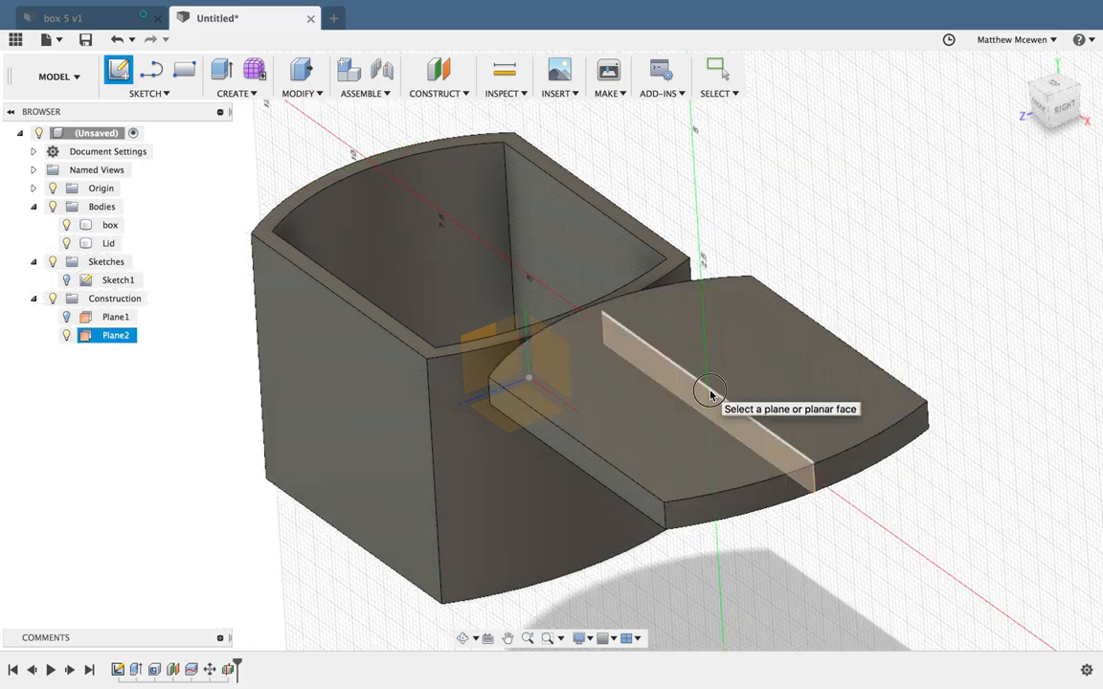
click(711, 396)
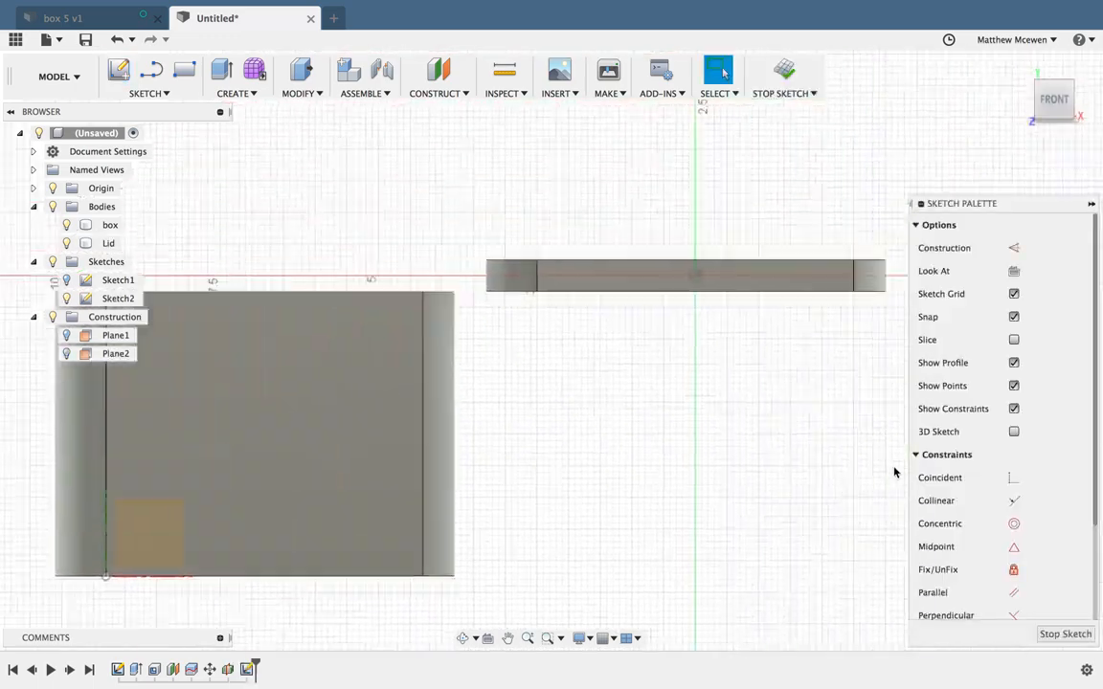
click(156, 93)
mouse_move(161, 178)
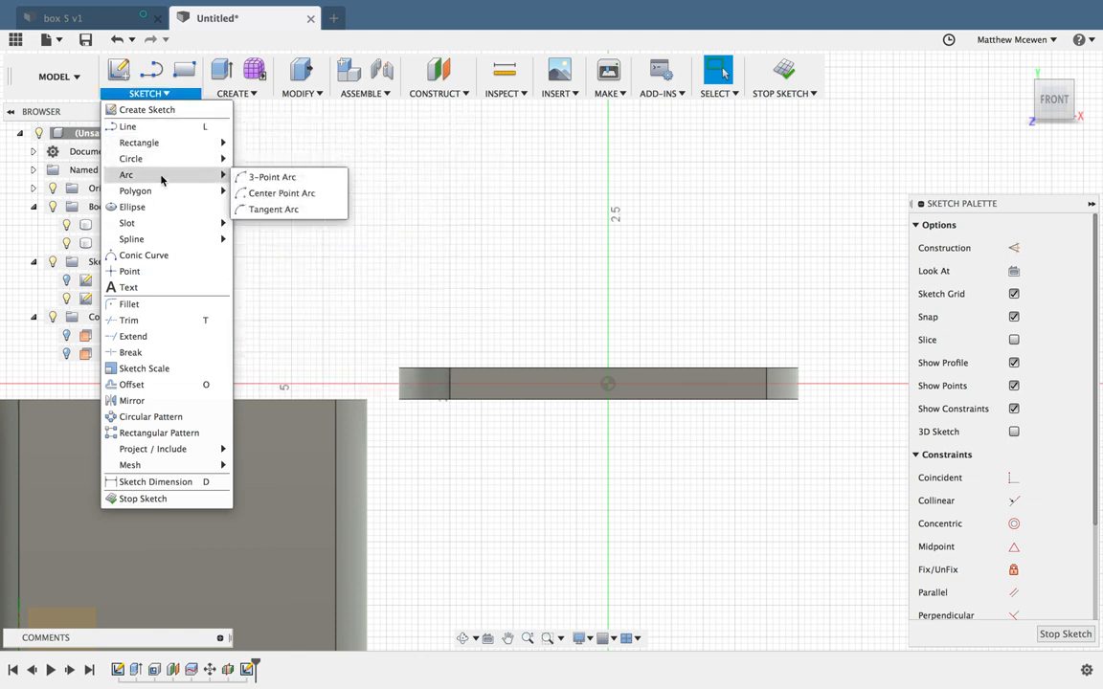
click(259, 177)
click(491, 370)
click(552, 309)
click(518, 321)
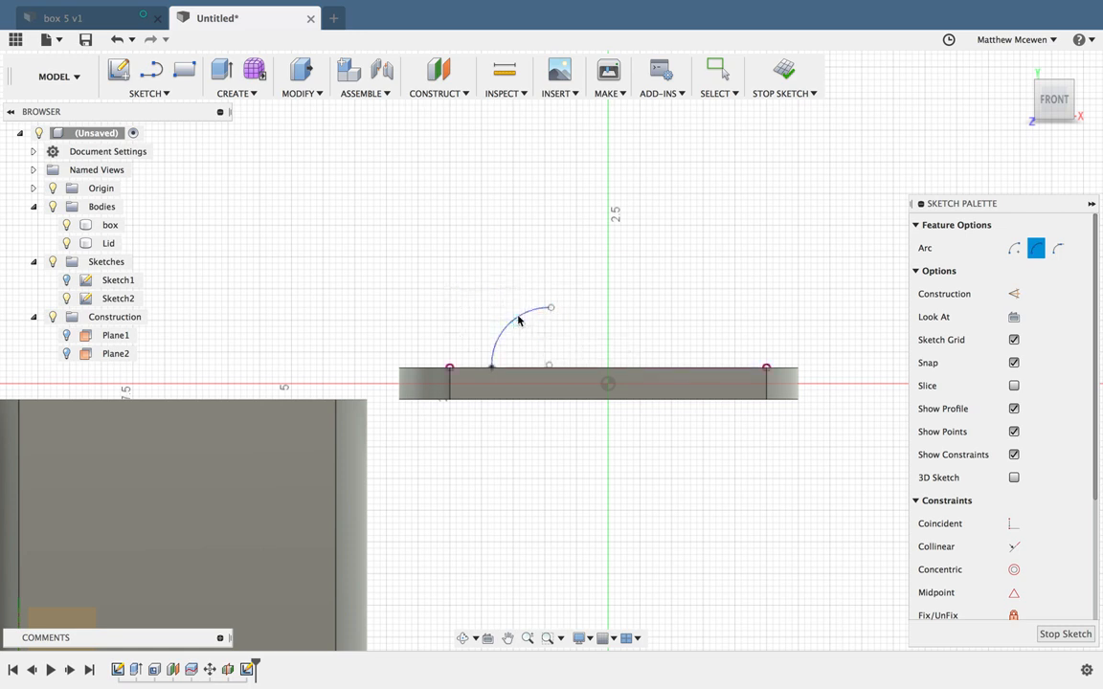
Draw an opposing 3-point arc down to the lid's top edge and join both arcs' upper ends with a horizontal line
click(659, 307)
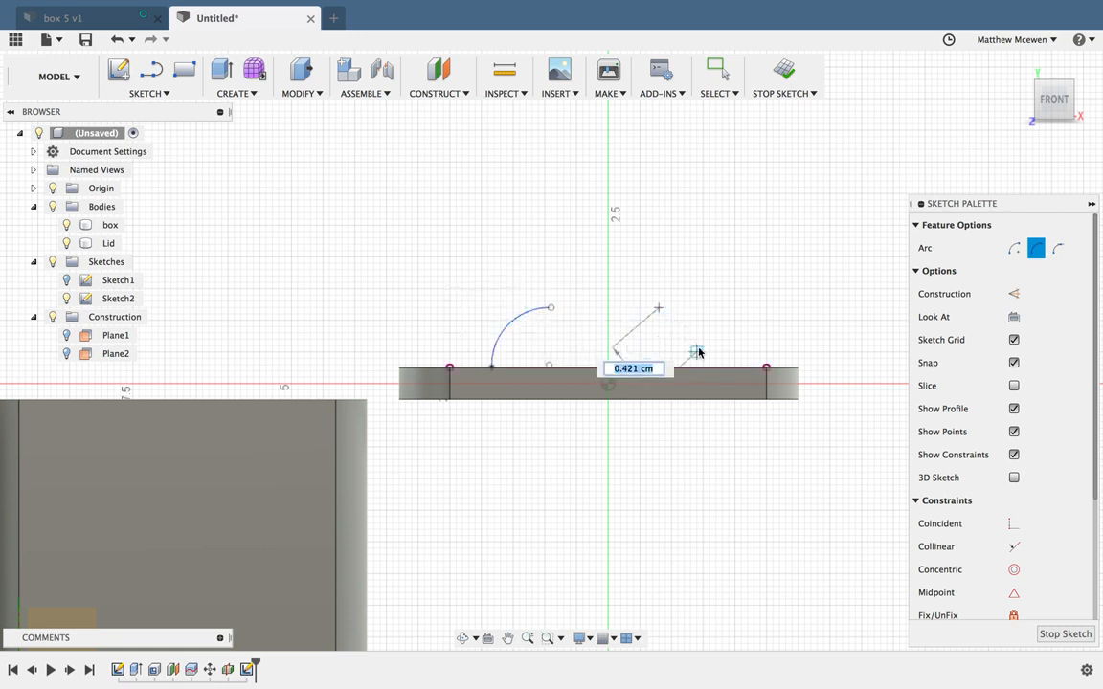
click(714, 367)
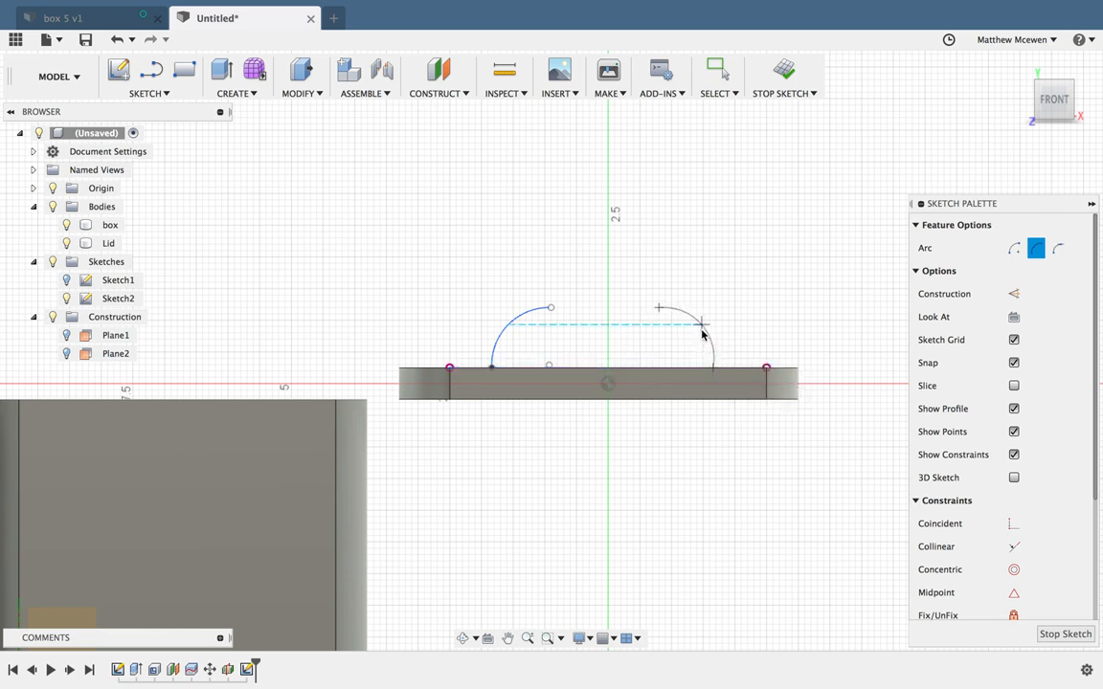
click(702, 328)
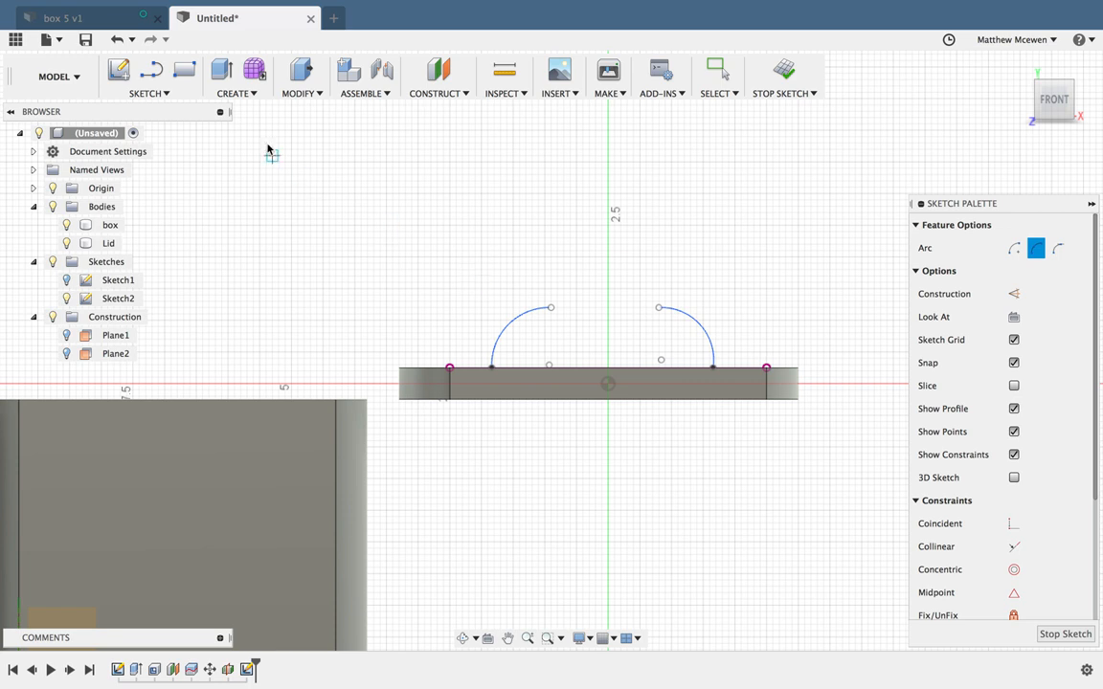
click(154, 70)
click(551, 308)
click(659, 308)
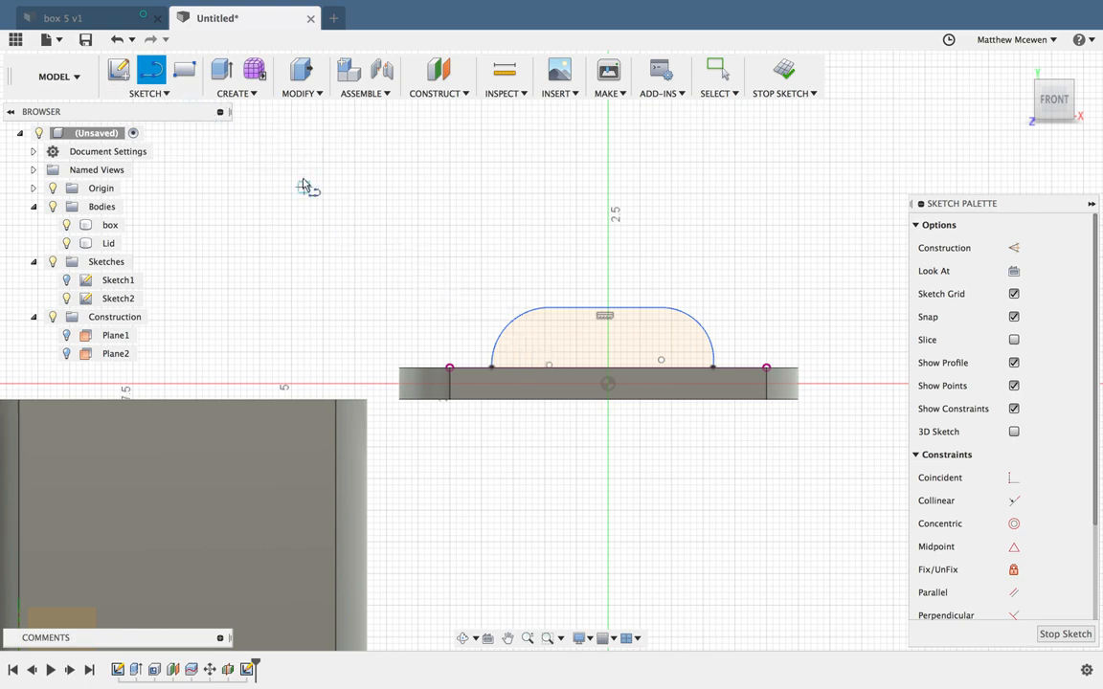
Try an inward offset of about 0.402 cm on the chained handle outline
click(170, 95)
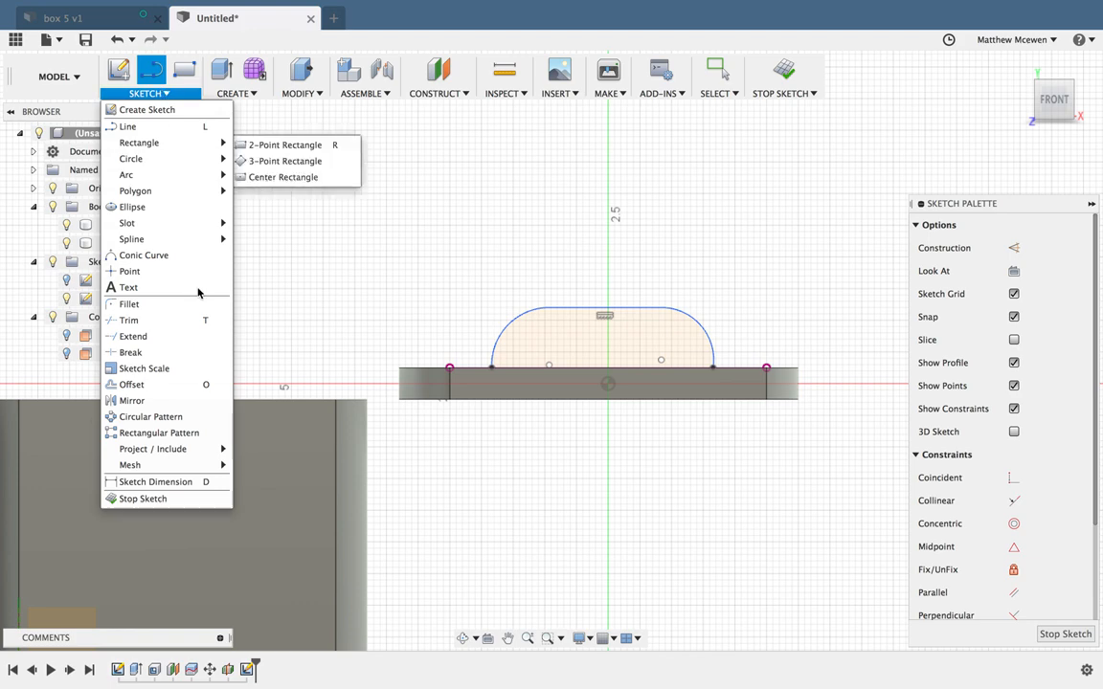
click(150, 388)
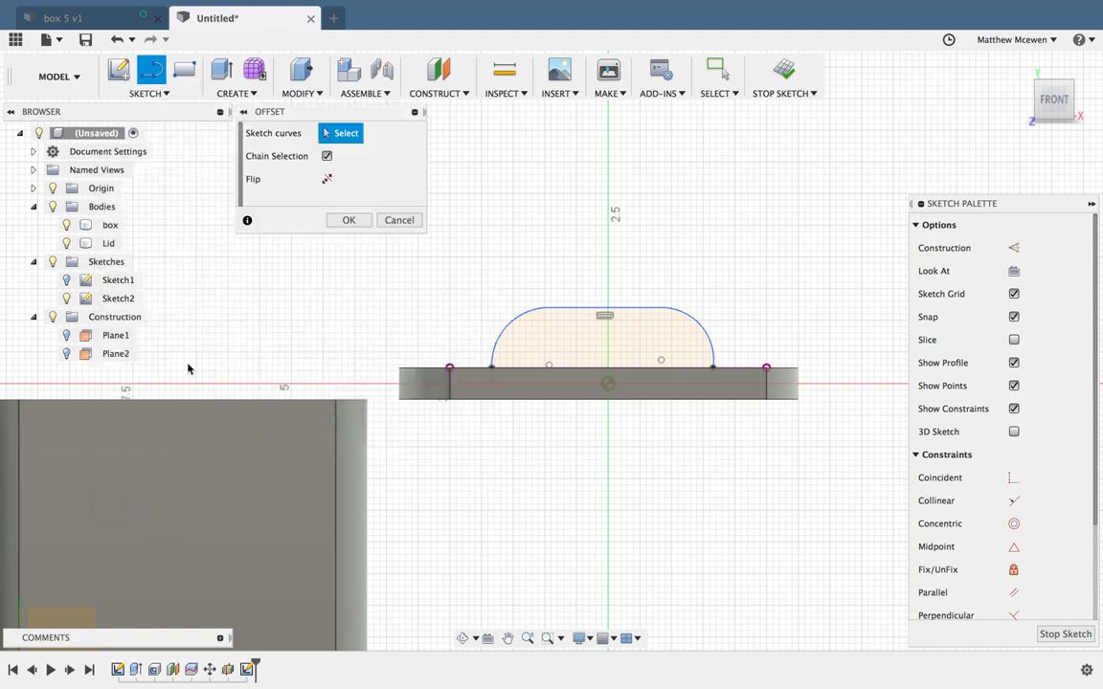
click(578, 312)
mouse_move(577, 312)
mouse_down()
mouse_move(568, 254)
mouse_move(564, 323)
mouse_move(579, 328)
mouse_up()
key(Return)
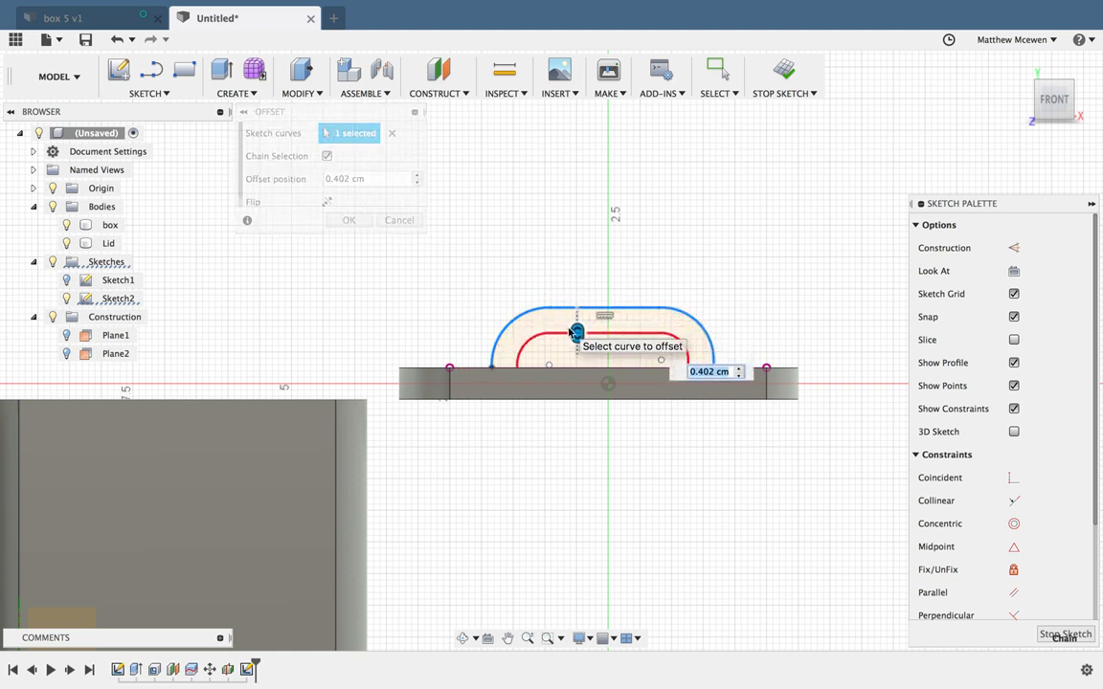
click(680, 340)
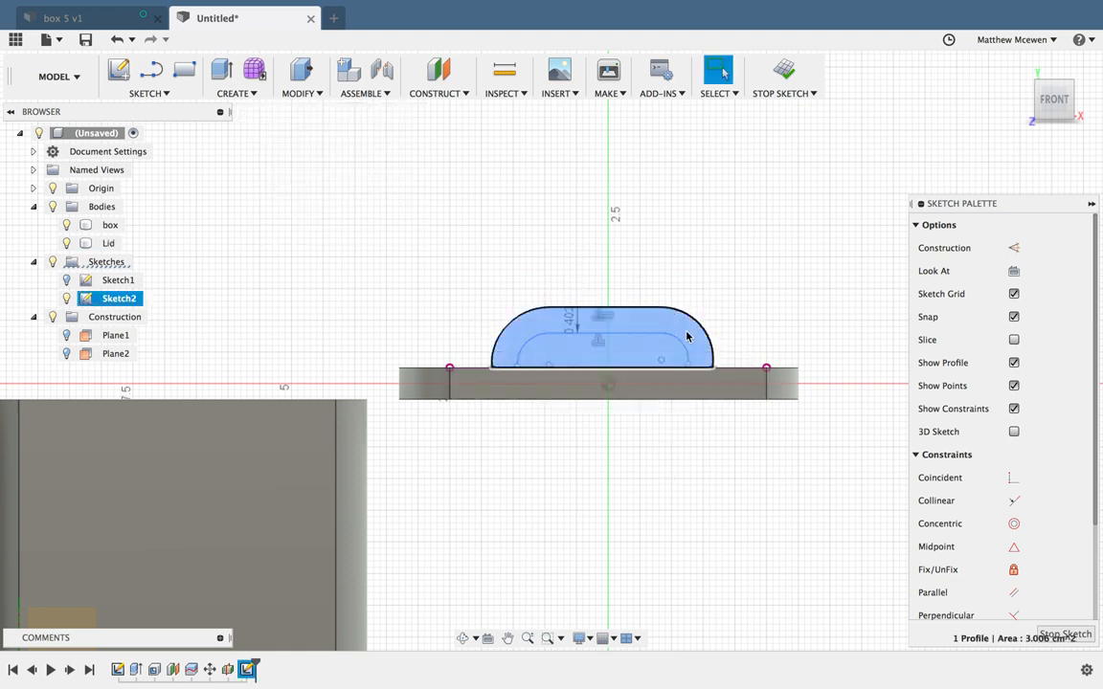
Try to close the handle's feet with lines between the outer and inner outline ends, and undo back to the outer outline
click(149, 93)
click(154, 128)
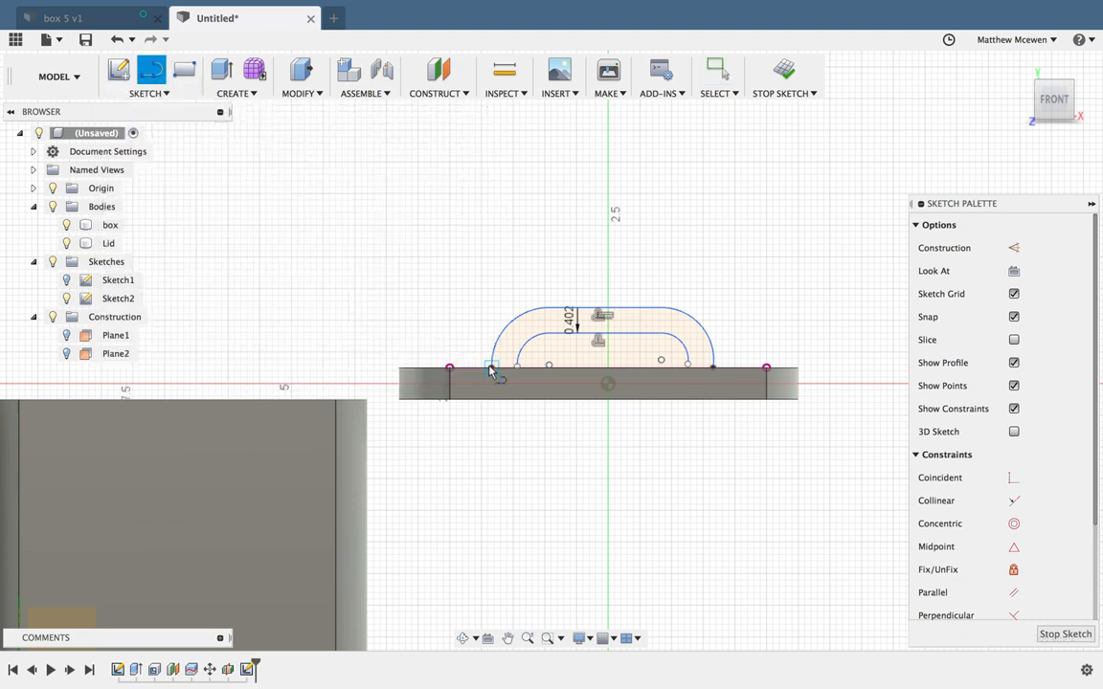
click(493, 368)
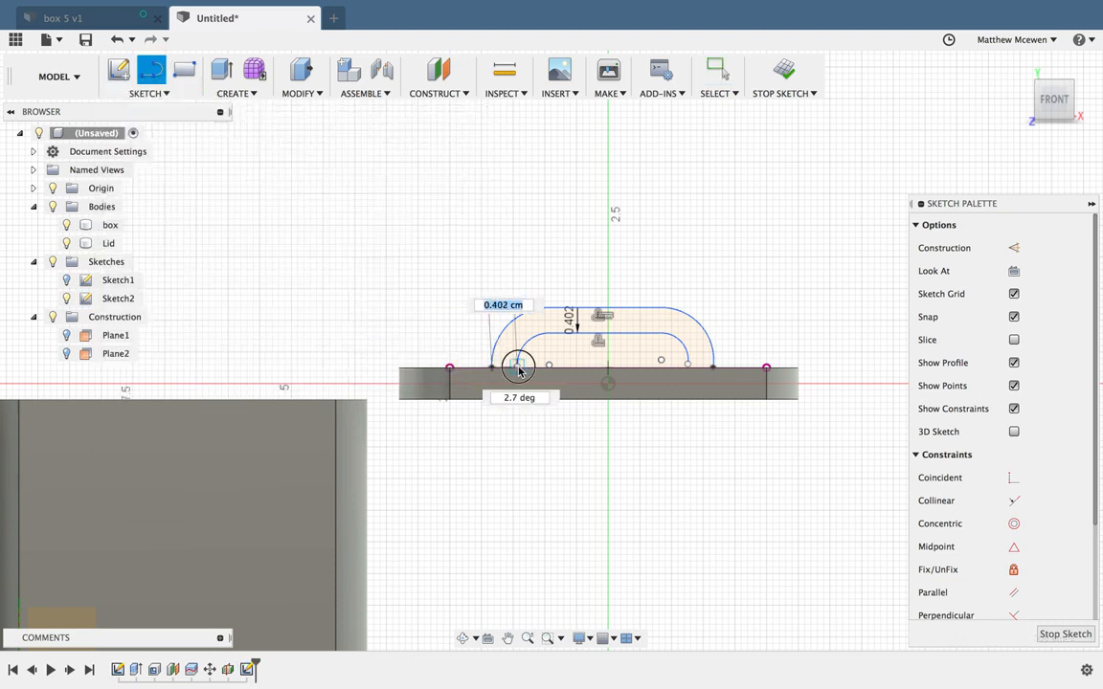
click(709, 369)
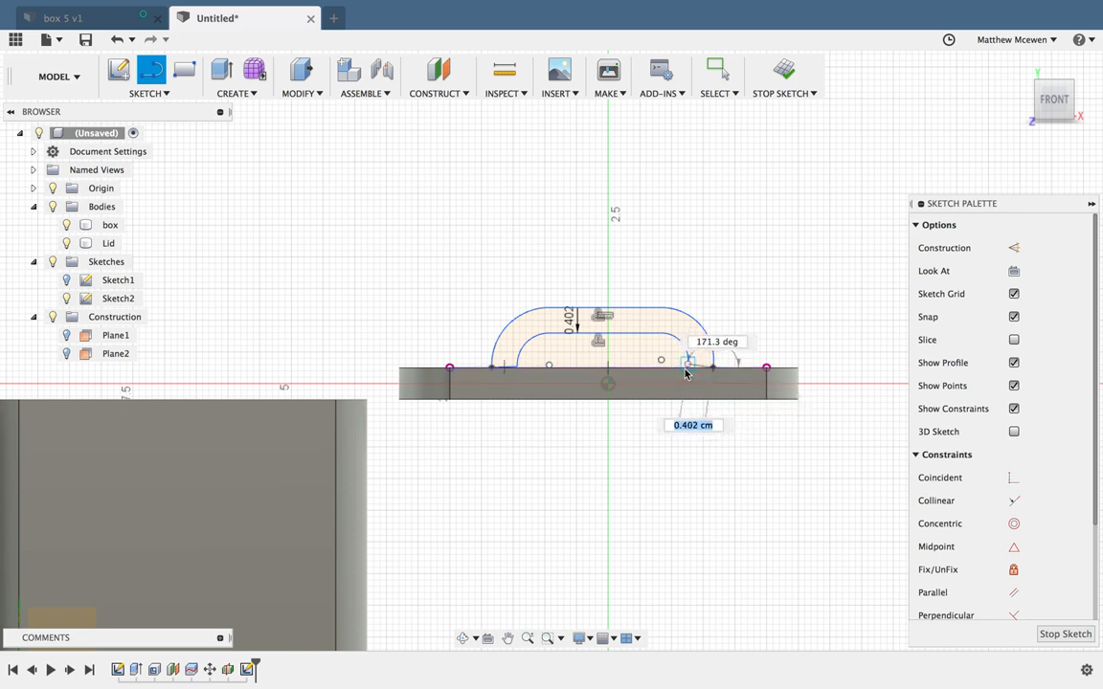
key(Escape)
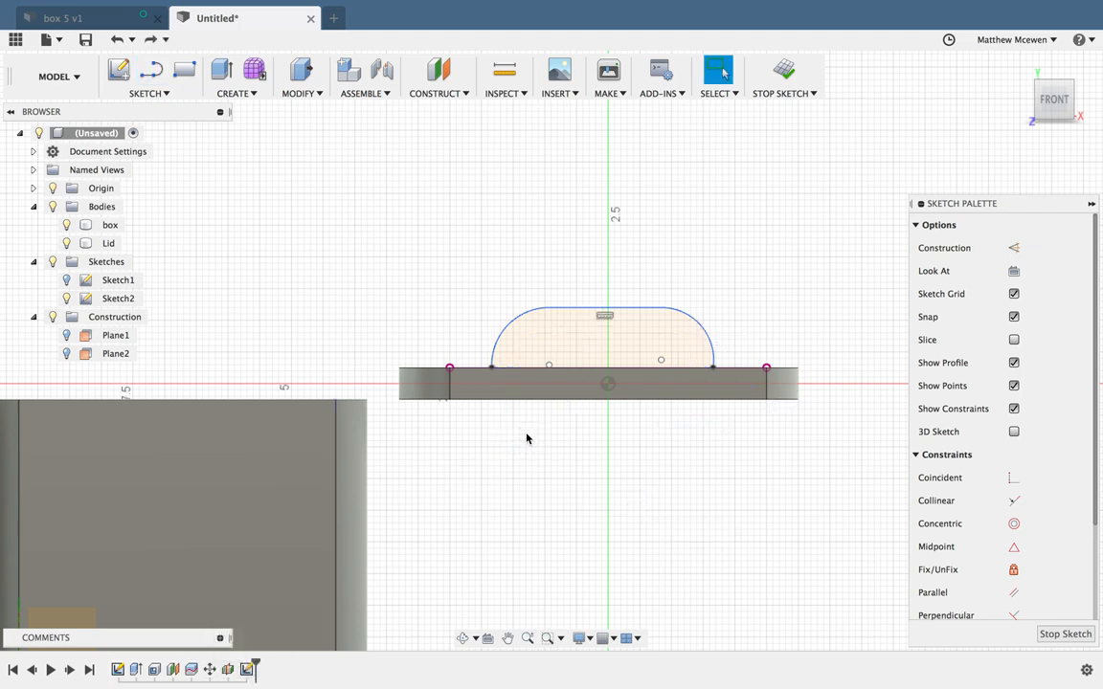
Offset the chained handle outline inward by about 0.487 cm
click(149, 93)
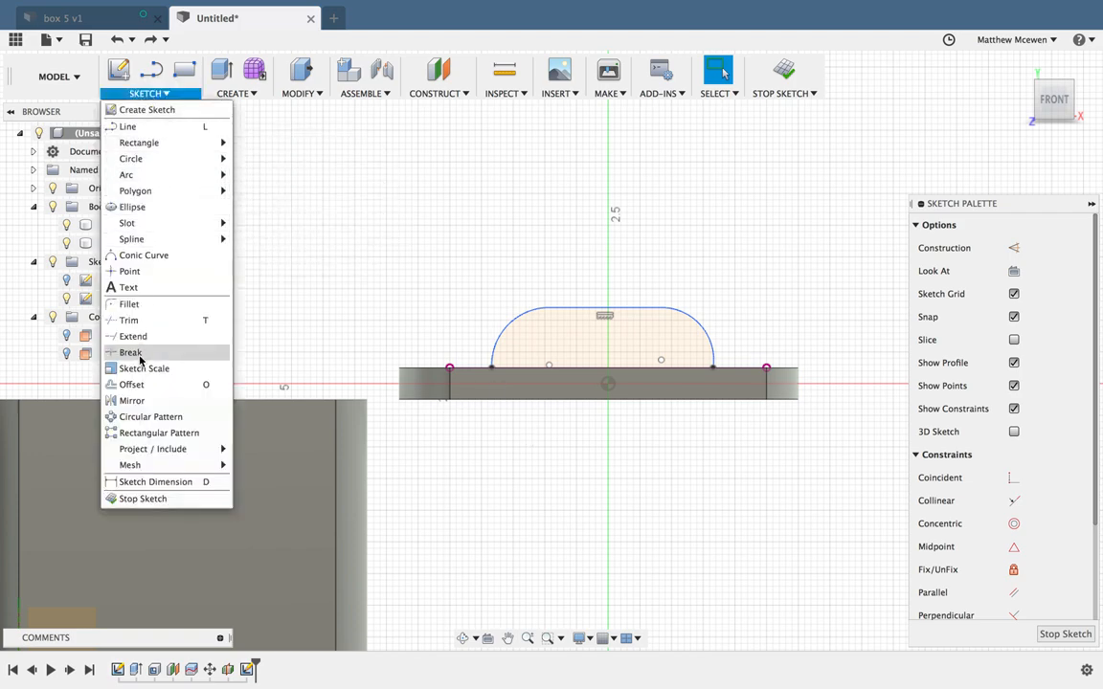
click(143, 385)
click(579, 309)
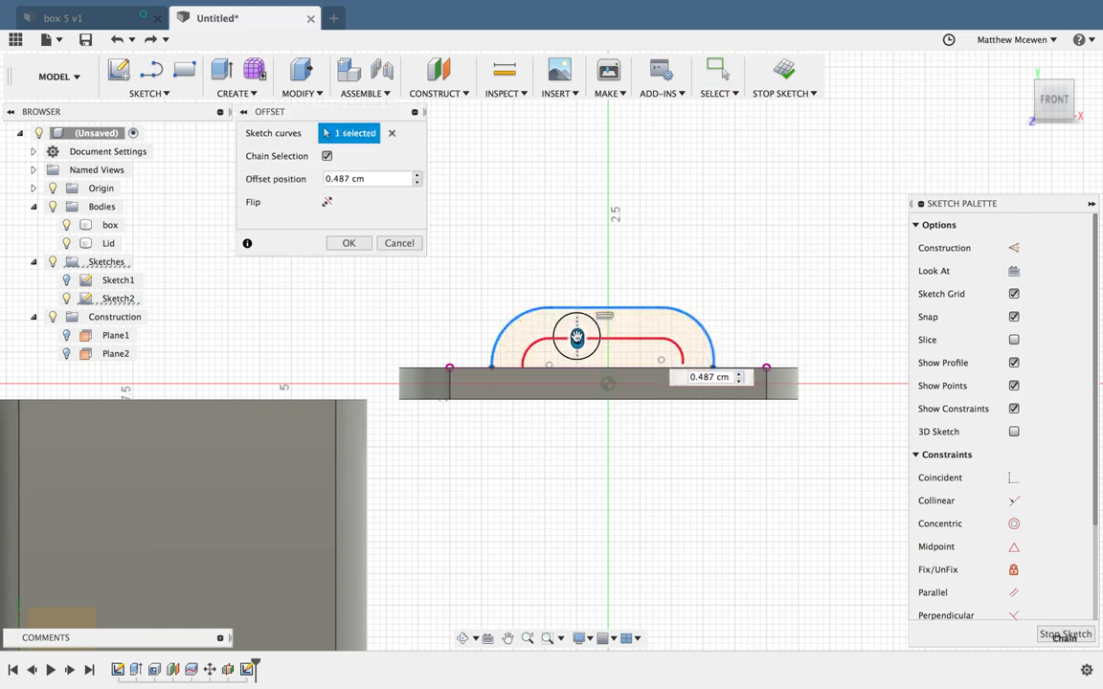
drag(576, 335, 577, 340)
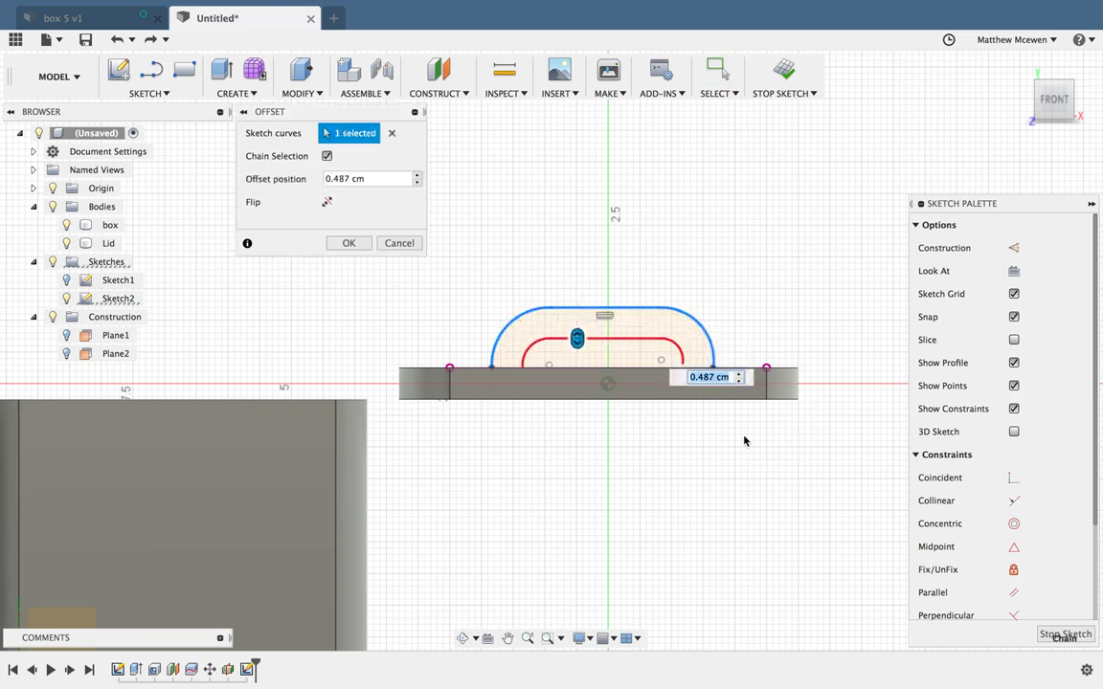
key(Return)
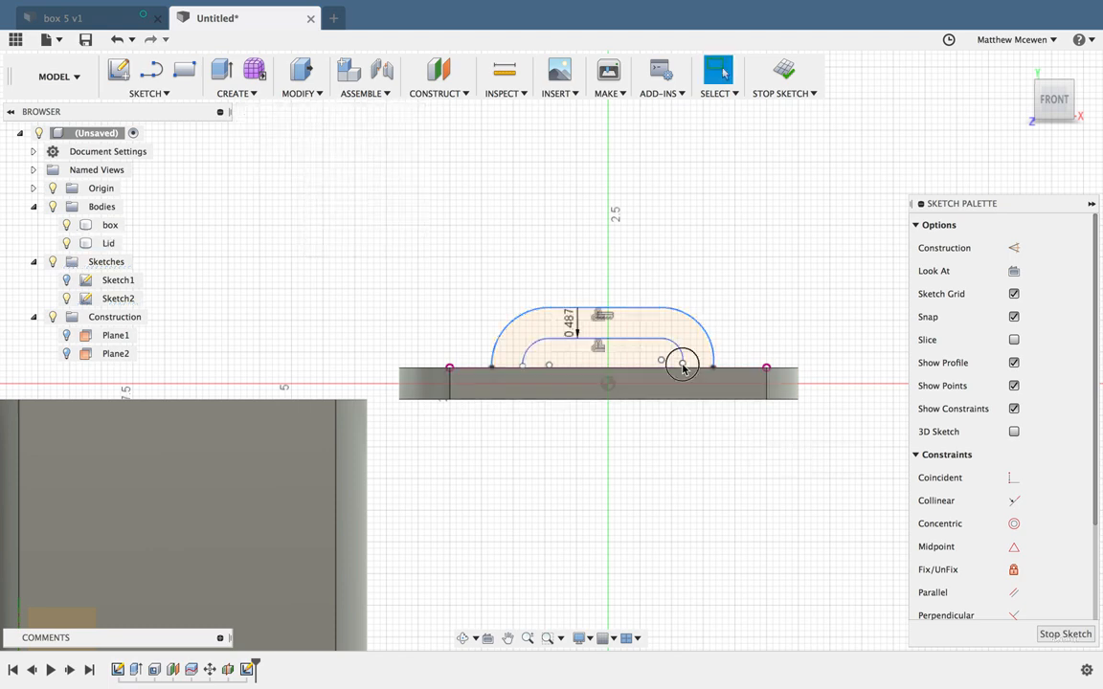
Extend the inner outline's left end down to the lid's top edge and close the left foot with a line along that edge
click(683, 367)
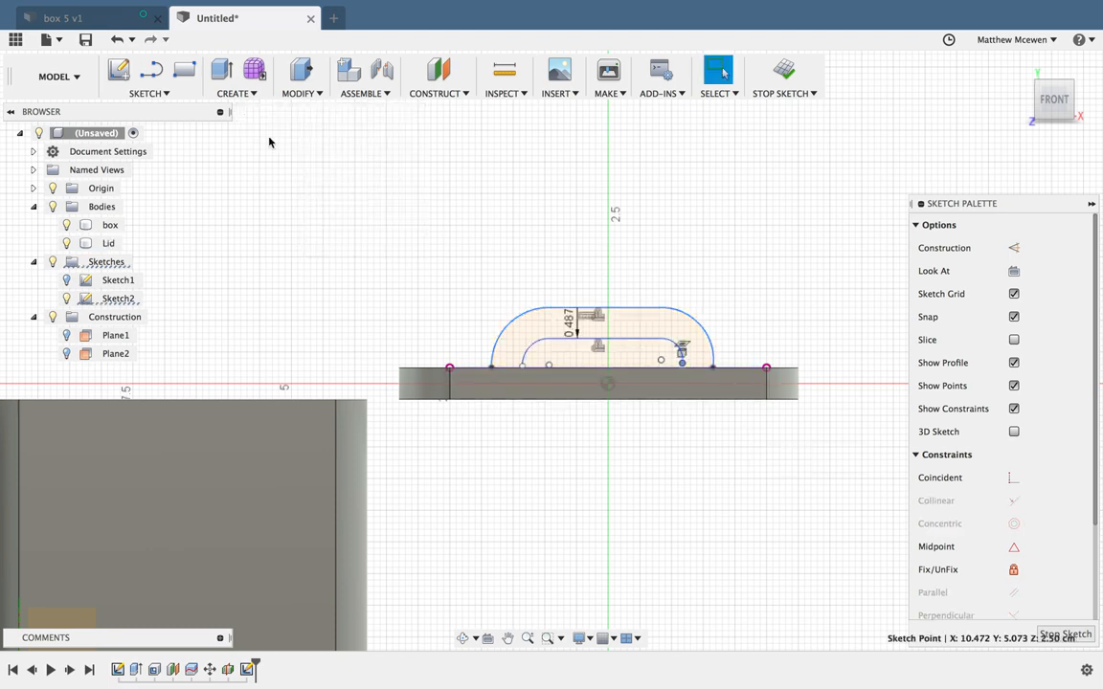
click(163, 92)
click(201, 122)
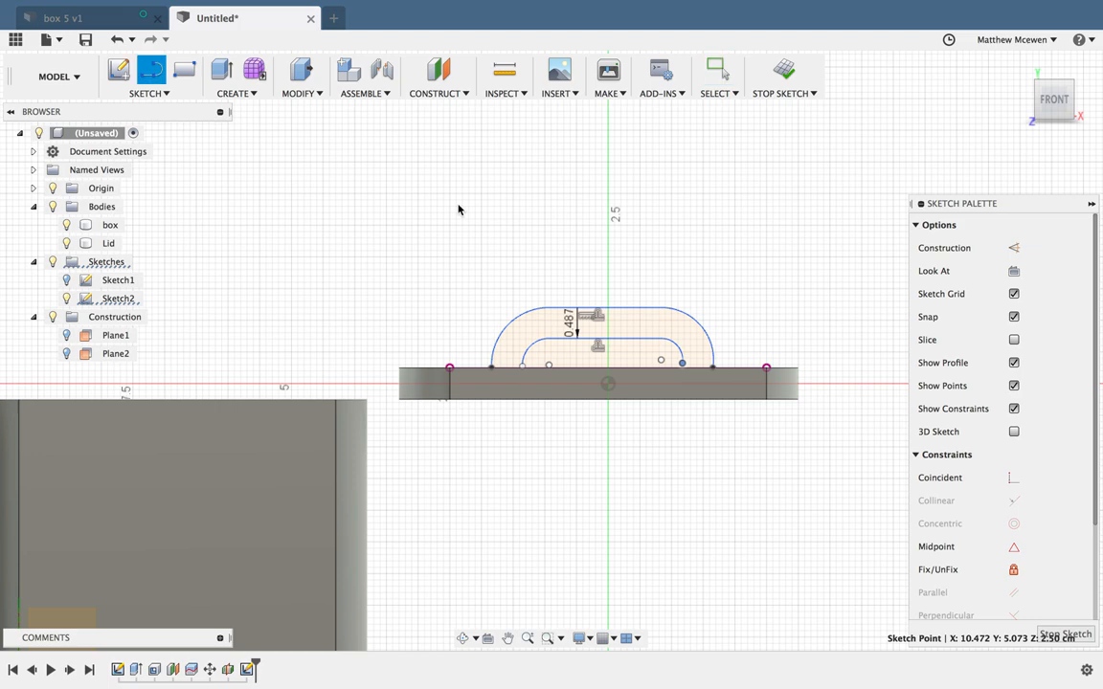
click(525, 369)
scroll(522, 376, up, 5)
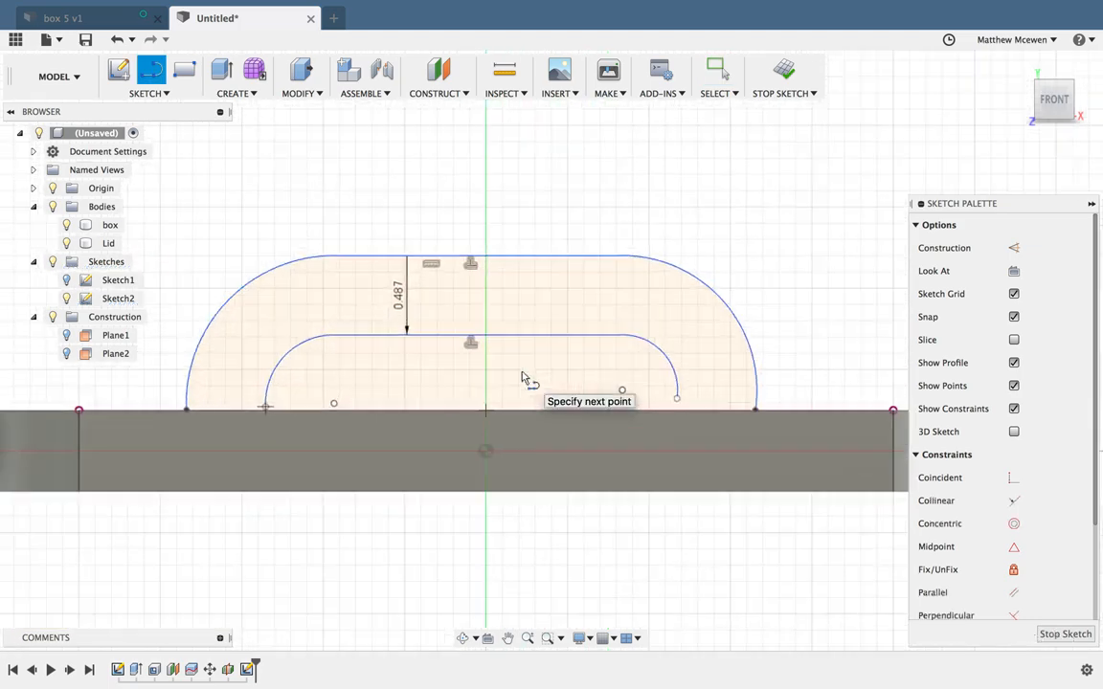
click(199, 426)
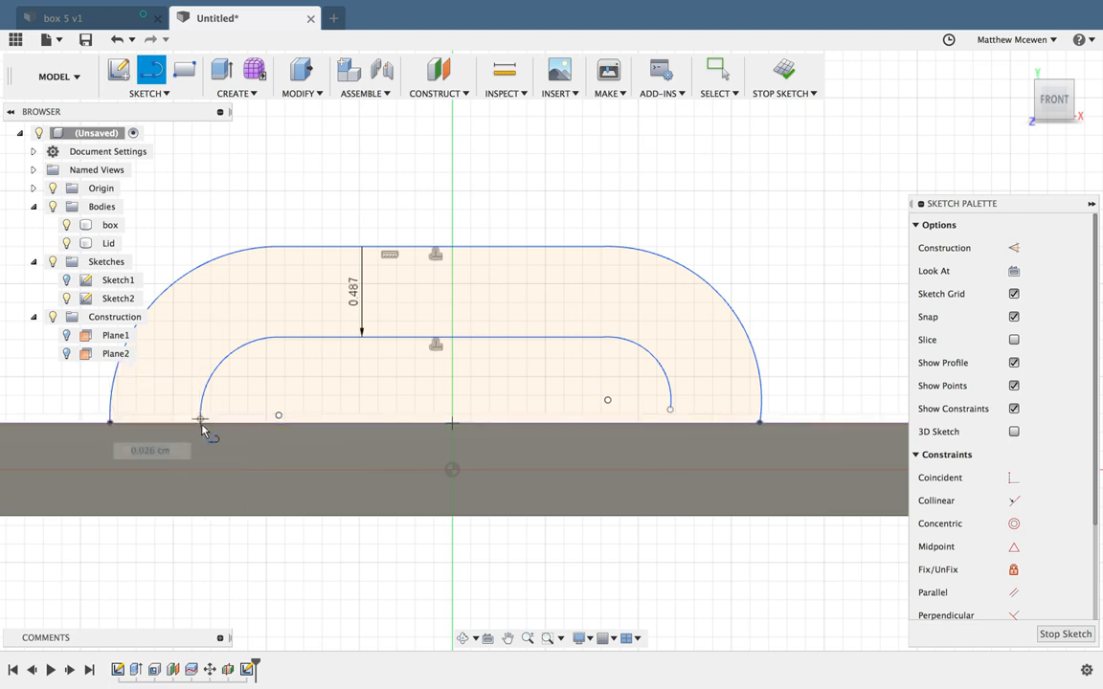
click(119, 435)
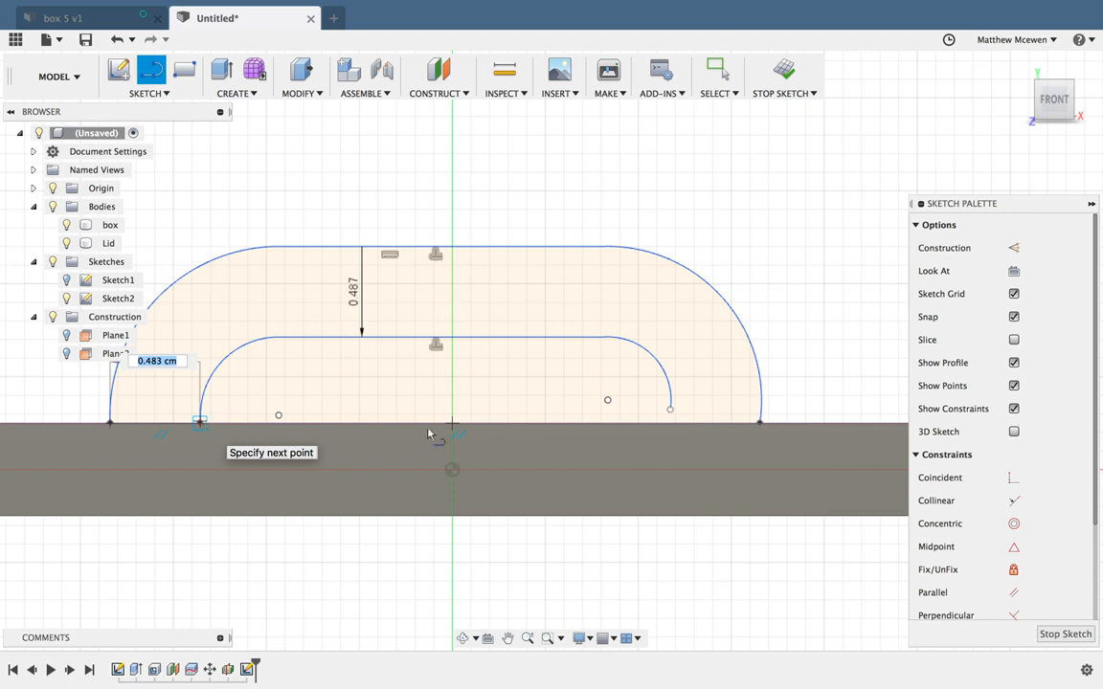
Extend the inner outline's right end down to the lid's top edge, close the right foot along that edge and finish the sketch
click(670, 411)
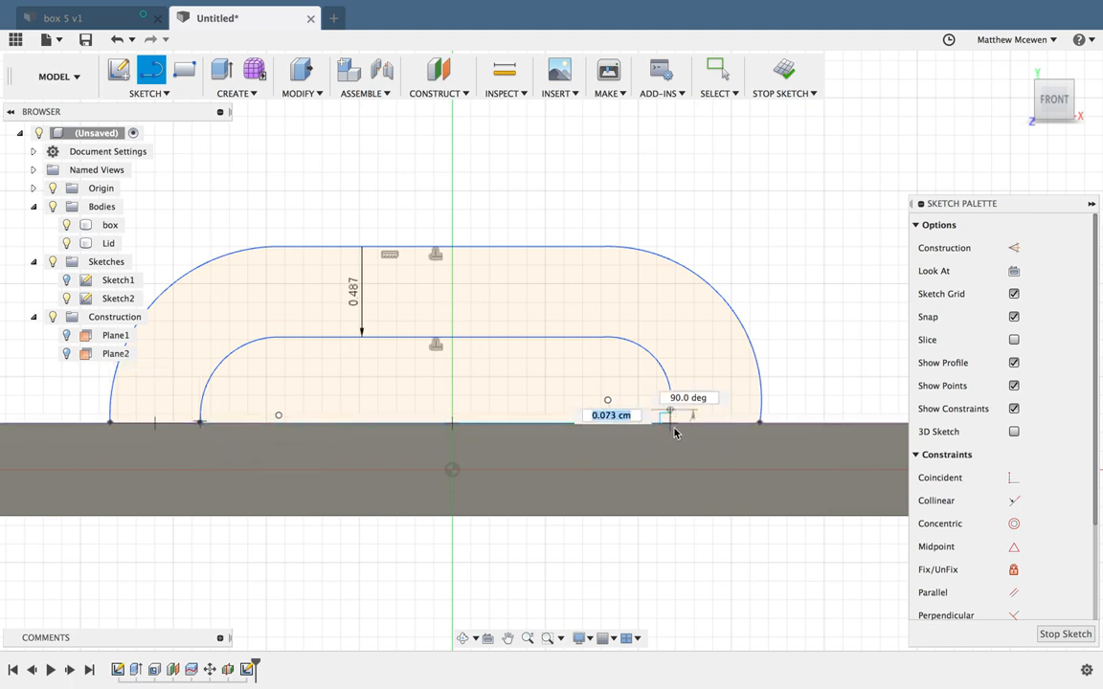
click(670, 428)
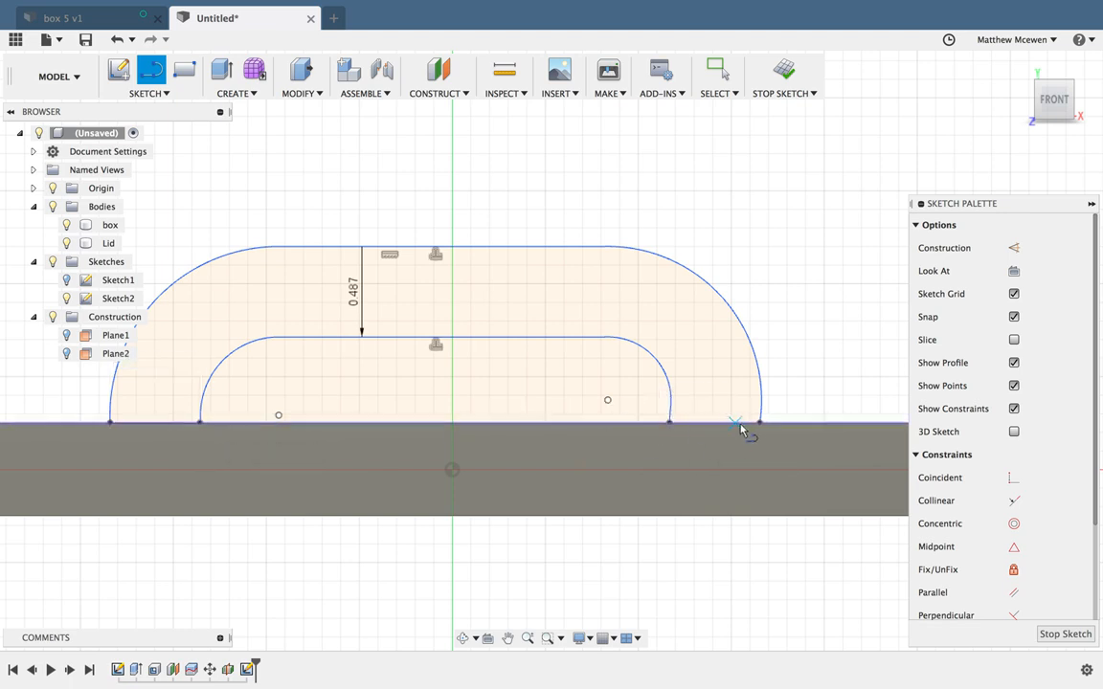
click(761, 428)
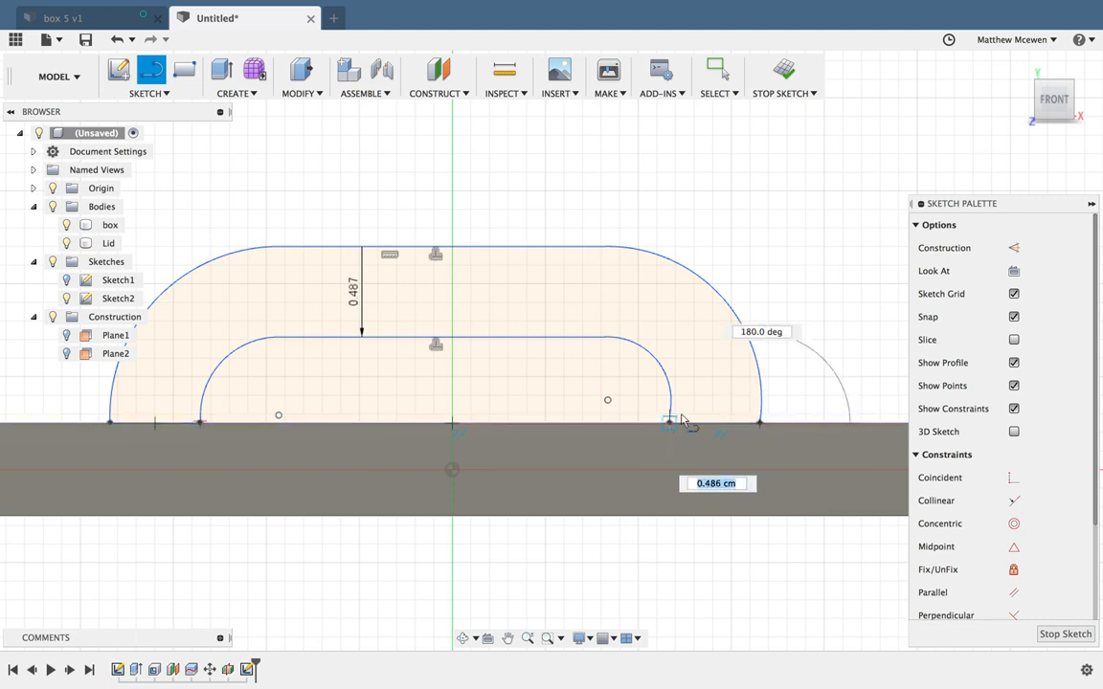
click(675, 428)
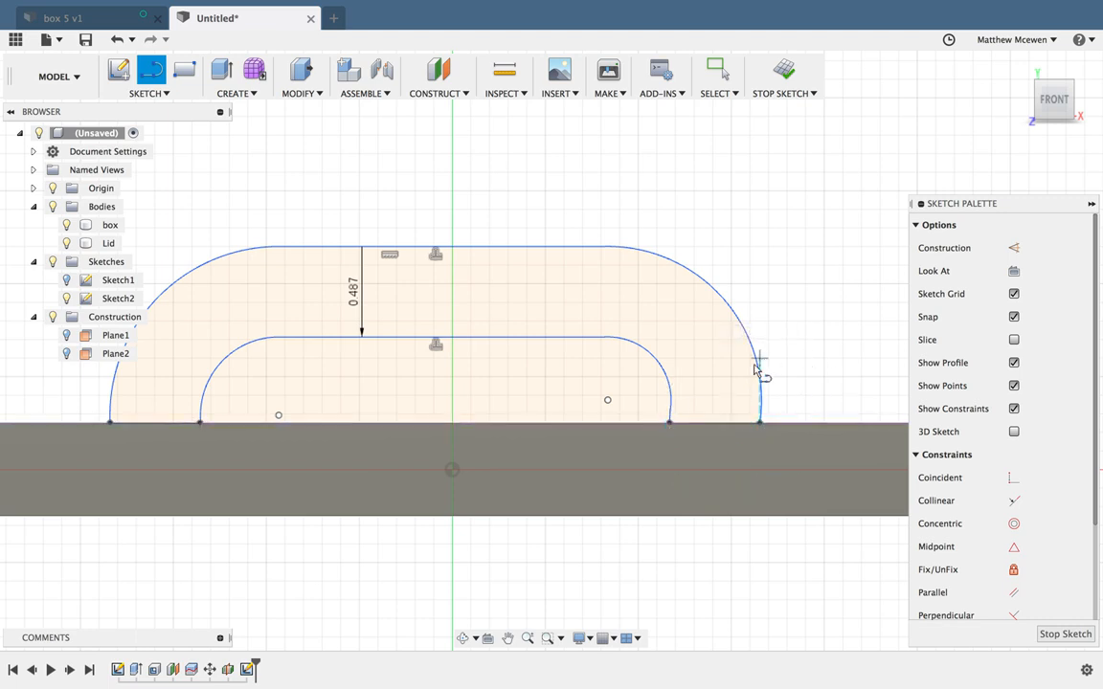
click(778, 73)
Extrude the closed handle profile 0.20 cm from its sketch plane
click(694, 365)
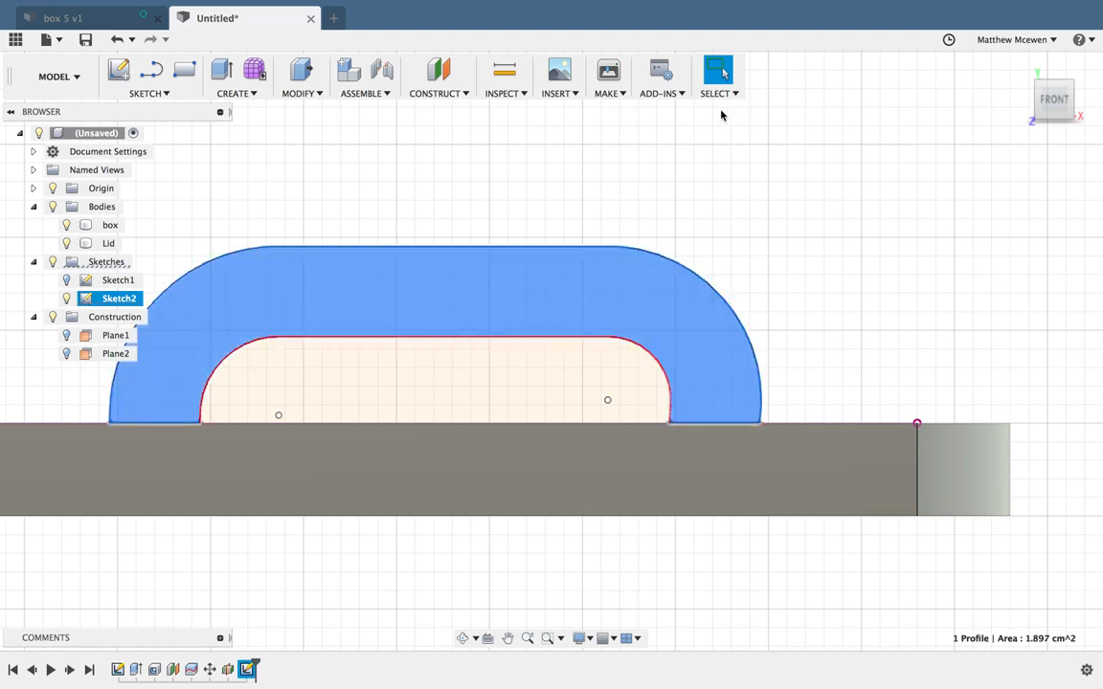
shift+scroll(628, 287, up, 5)
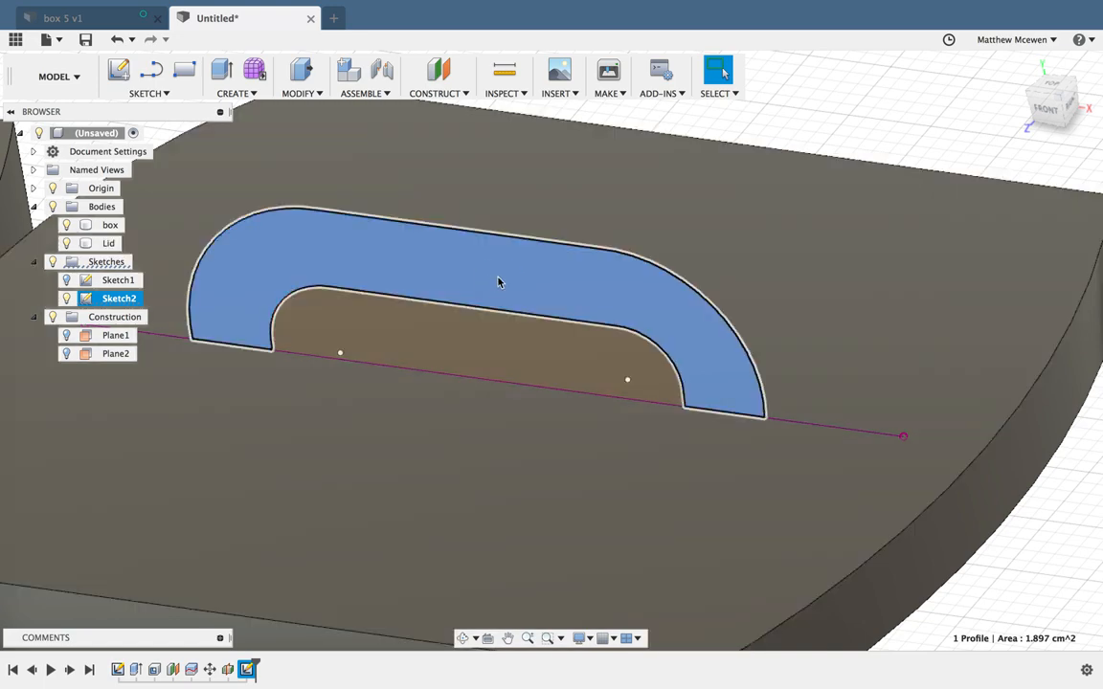
click(498, 279)
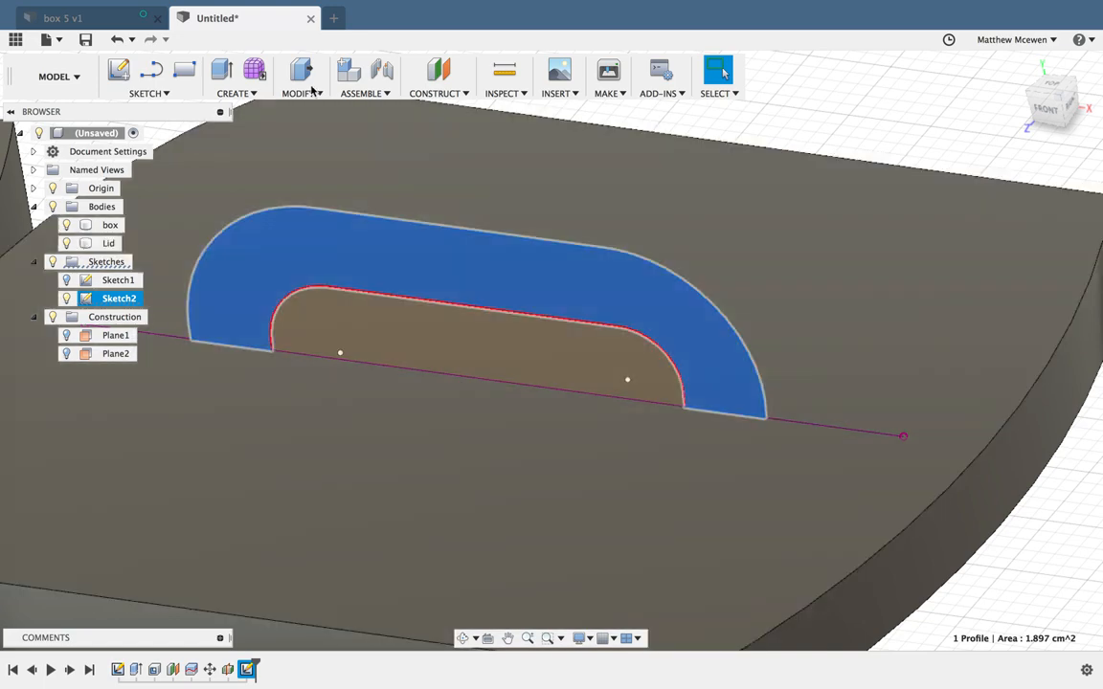
click(255, 95)
click(248, 142)
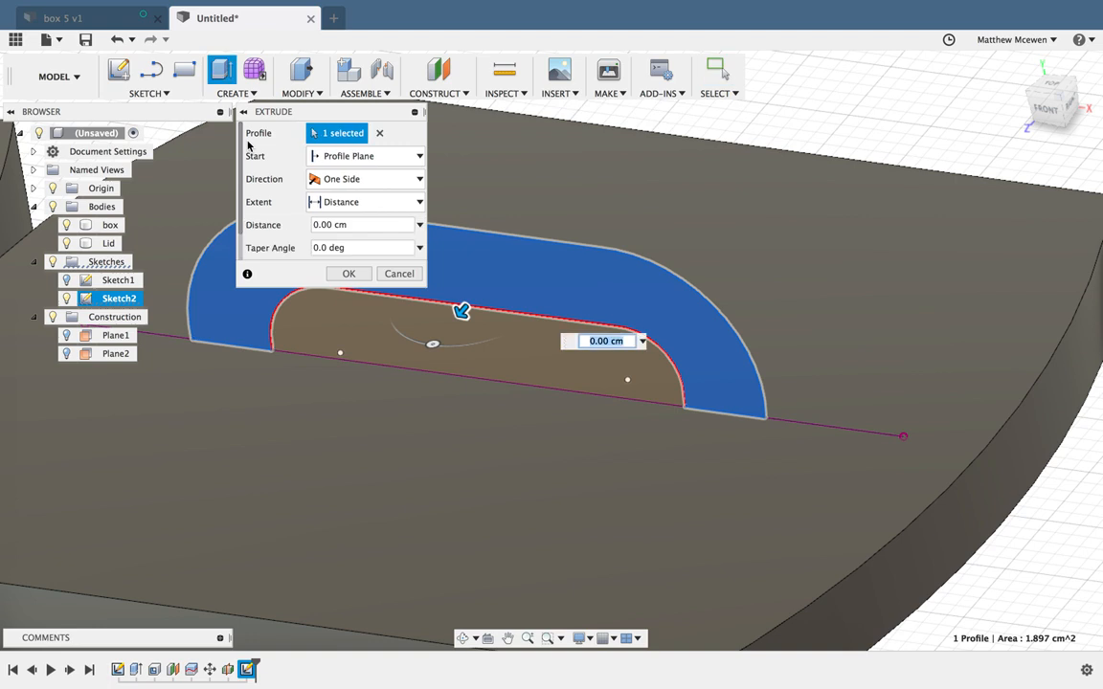
drag(383, 111, 934, 149)
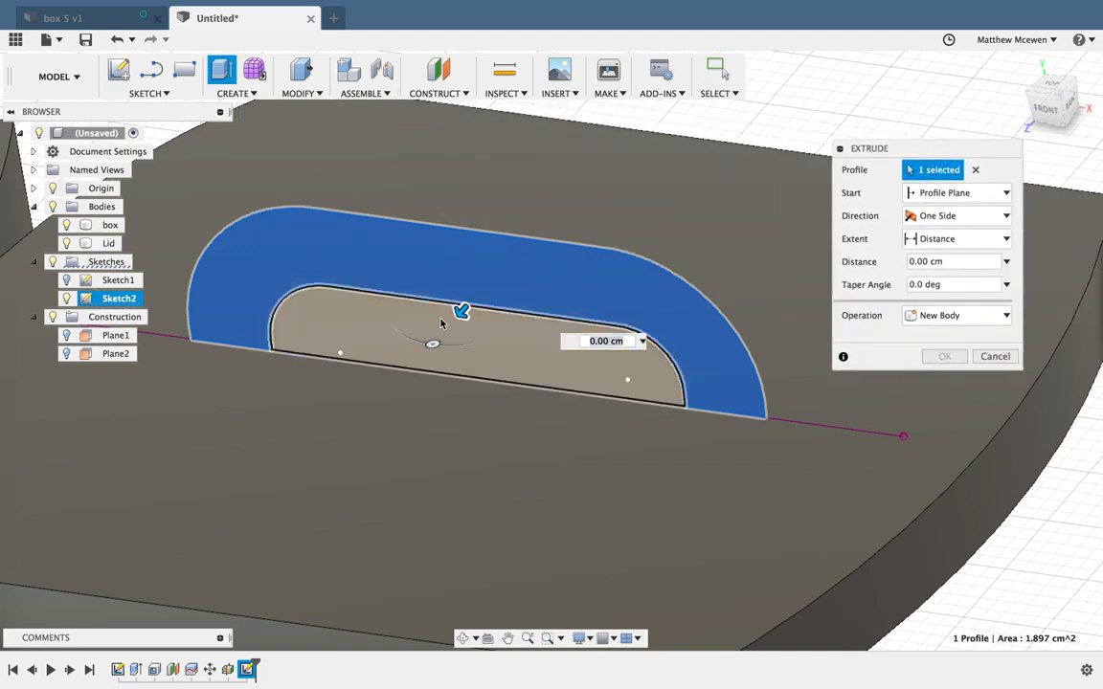
drag(457, 312, 443, 330)
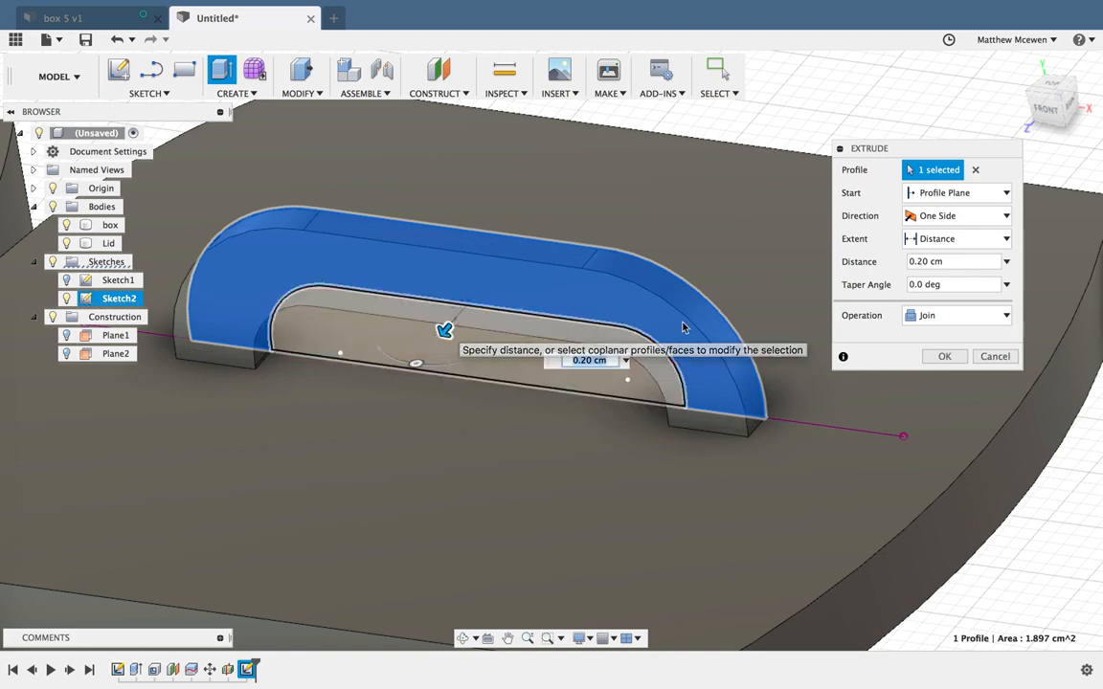
Make the handle extrusion symmetric about the profile plane and join it to the lid
click(919, 220)
click(930, 261)
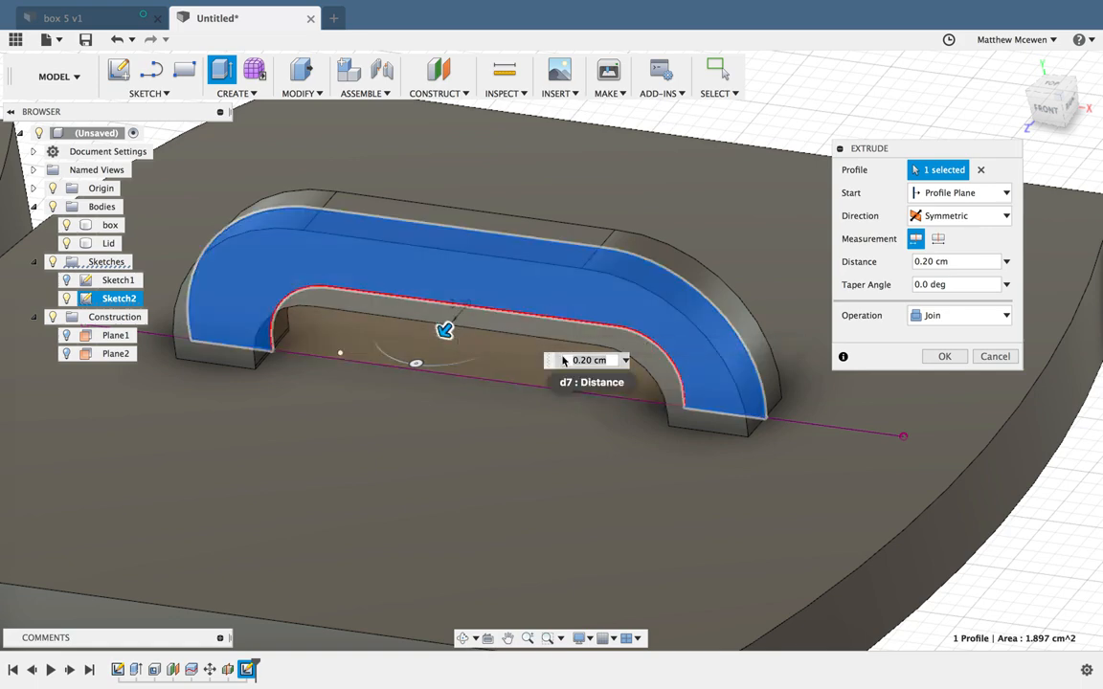
mouse_move(878, 400)
shift+middle_down()
mouse_move(945, 396)
mouse_move(884, 396)
shift+middle_up()
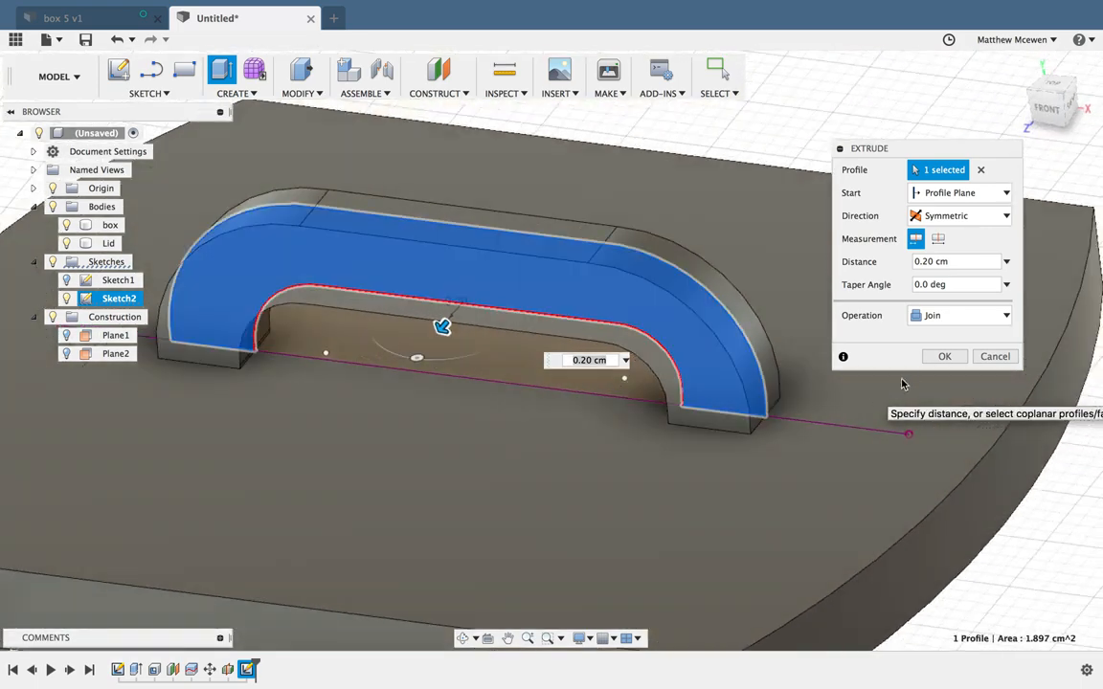
click(938, 317)
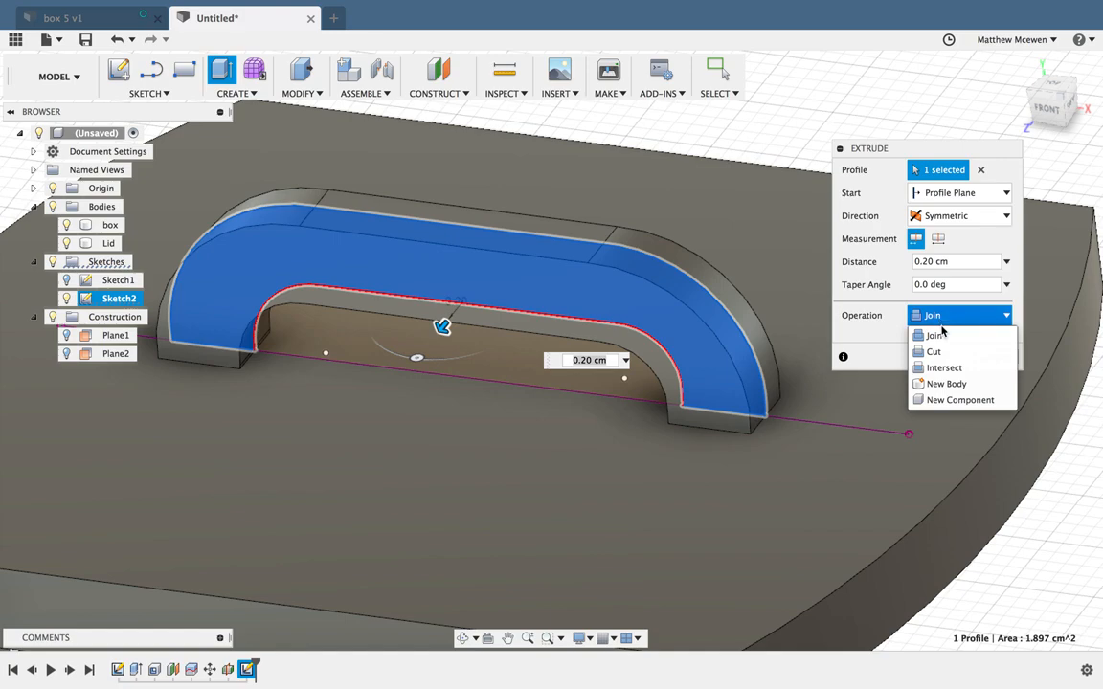
click(941, 322)
click(942, 361)
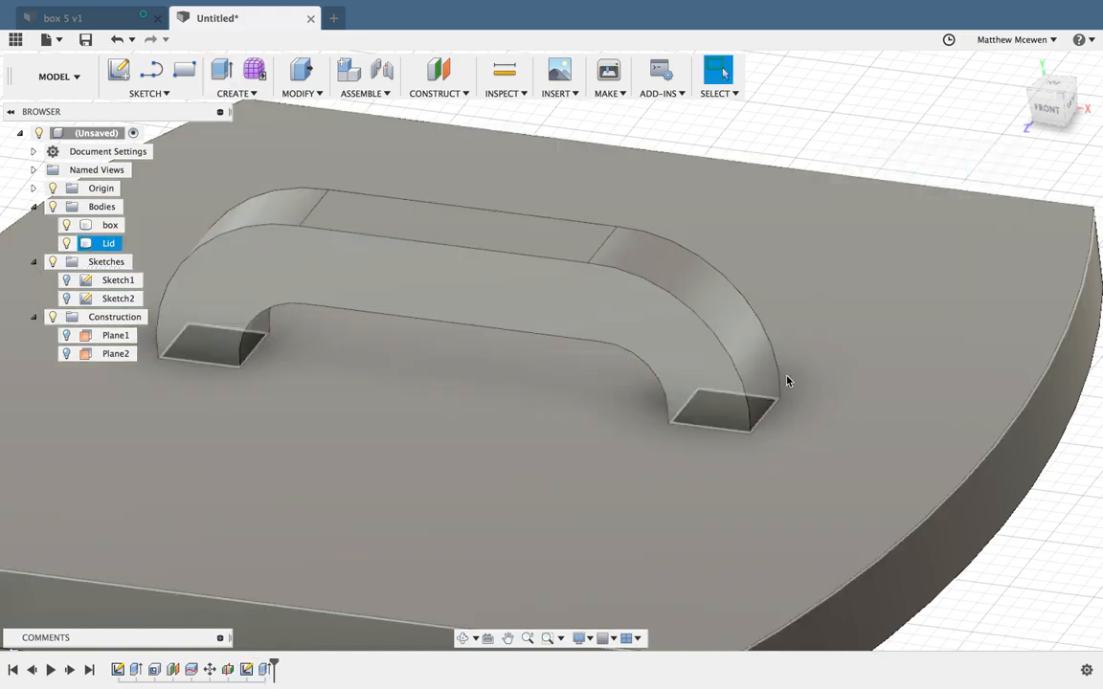
Examine the handle on the lid, the lid's recessed underside and the box's opening from above and below
shift+scroll(788, 381, down, 10)
shift+scroll(788, 381, up, 10)
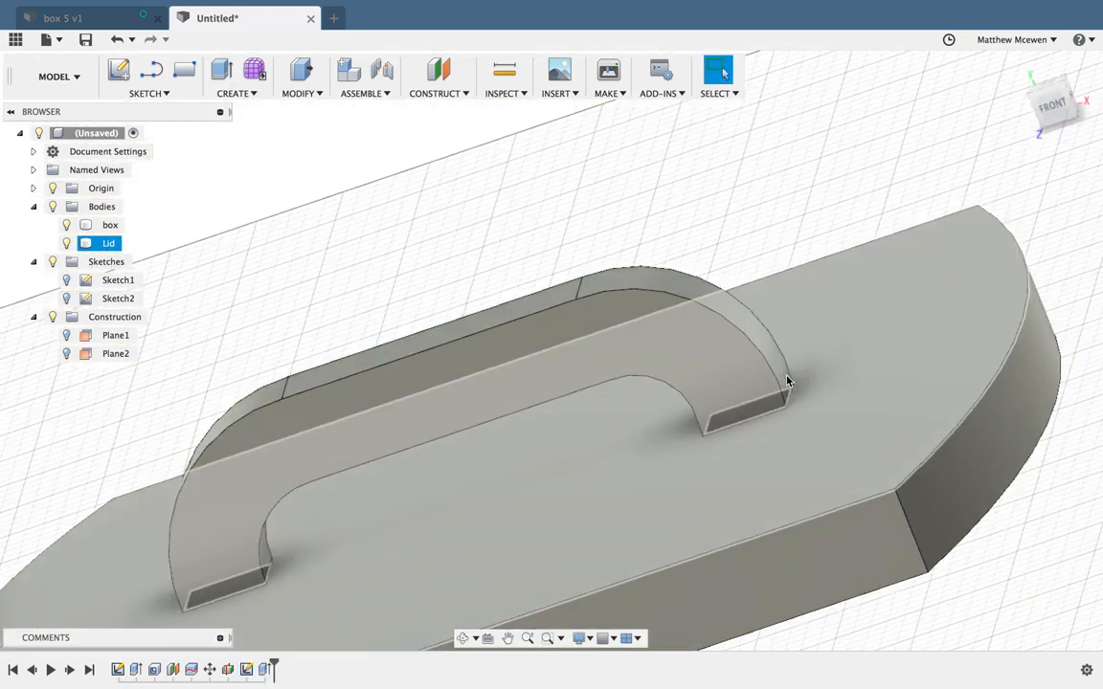
click(822, 233)
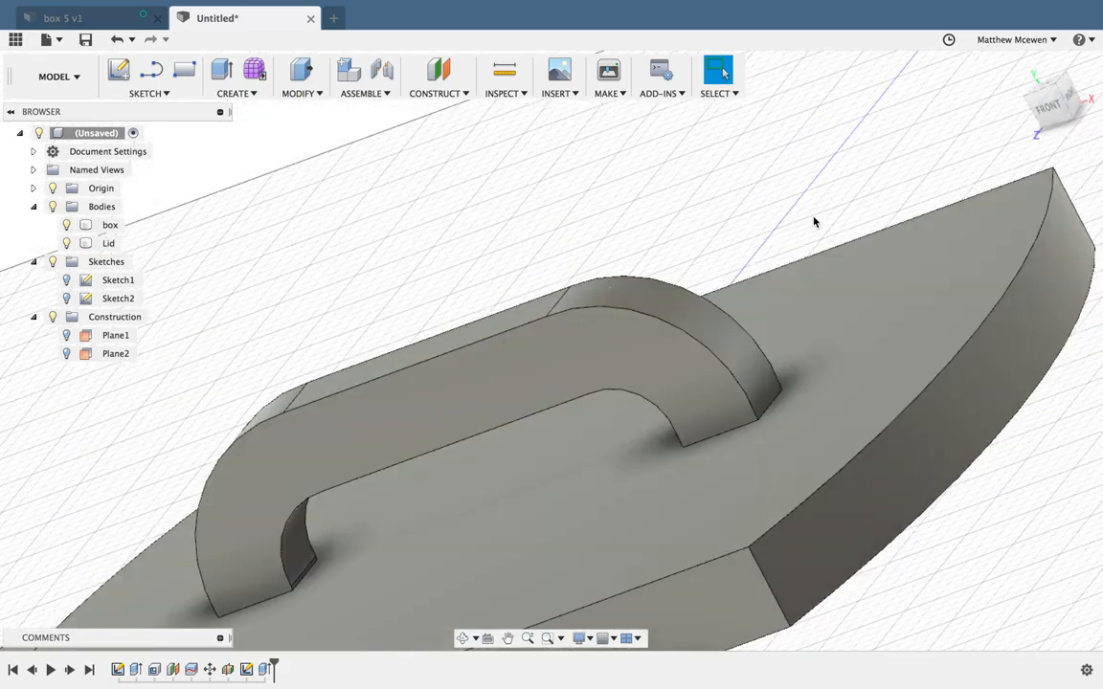
scroll(814, 222, down, 2)
click(1018, 67)
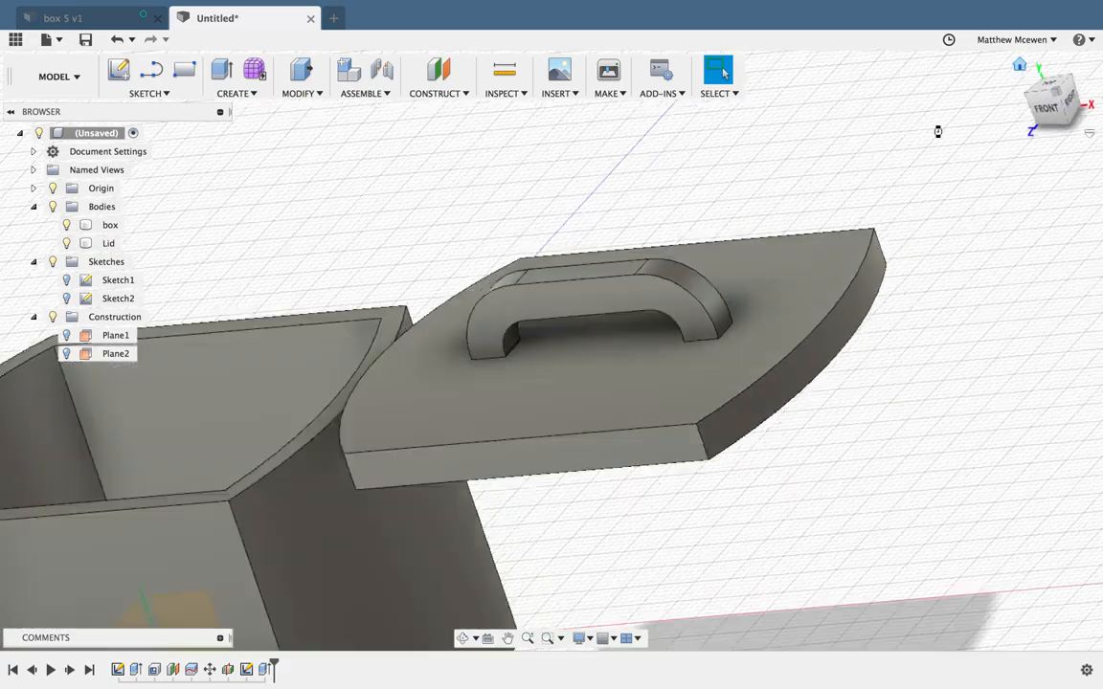
shift+scroll(798, 234, down, 5)
shift+scroll(797, 233, up, 5)
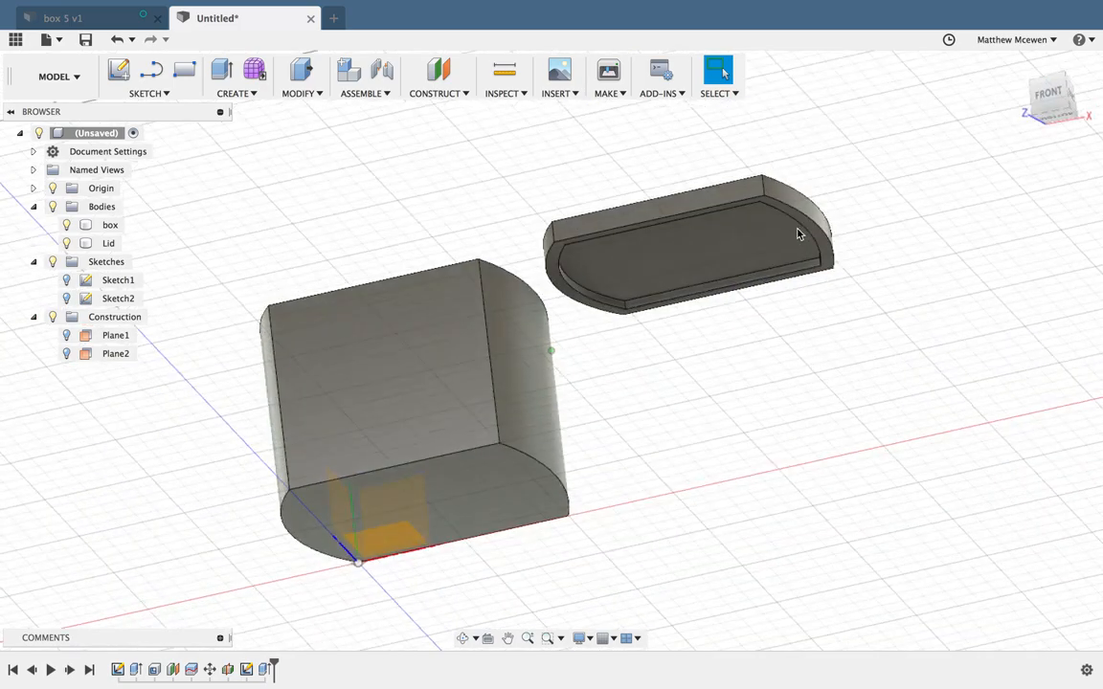
shift+scroll(798, 234, down, 5)
click(431, 279)
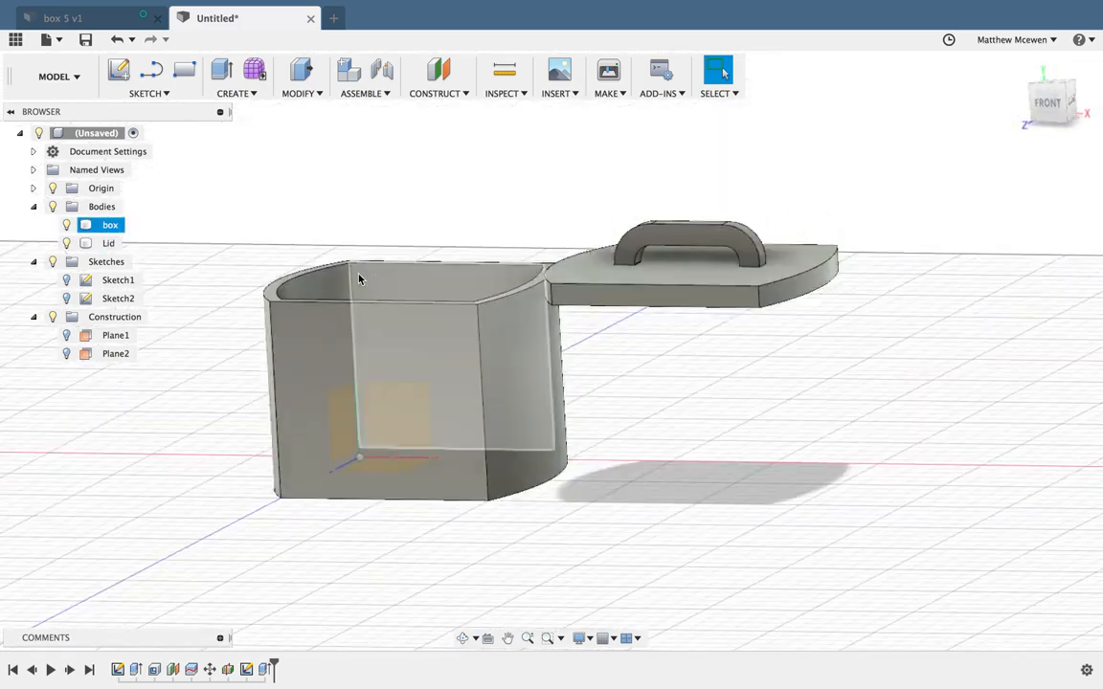
click(689, 292)
shift+scroll(692, 305, up, 5)
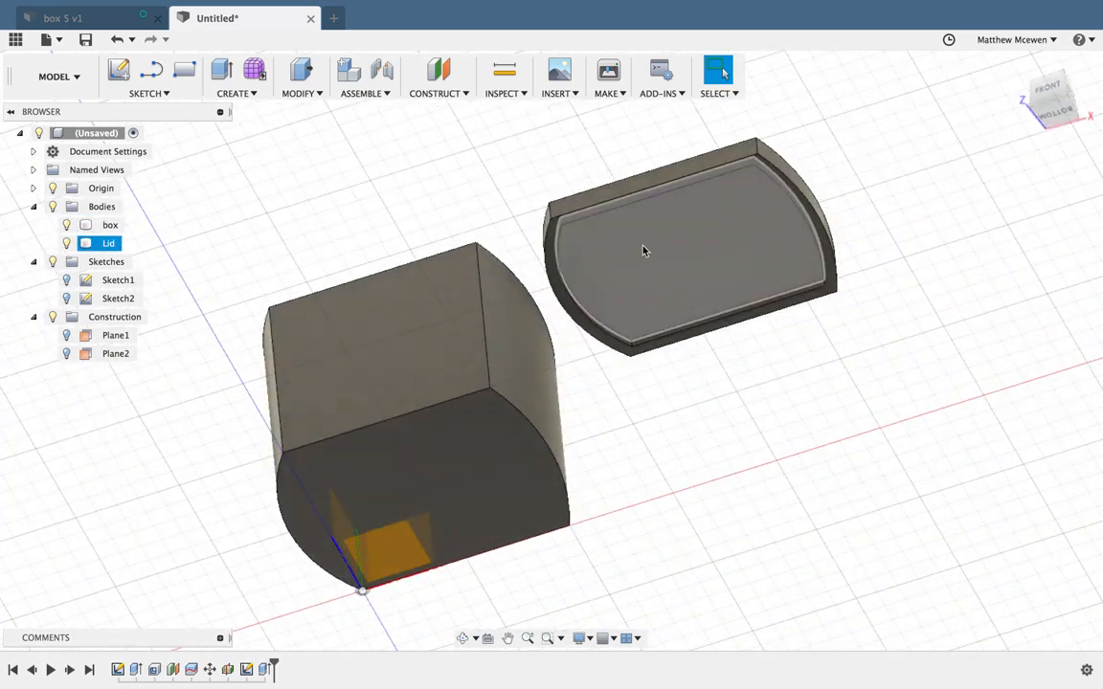
shift+scroll(646, 247, up, 5)
shift+scroll(433, 295, up, 5)
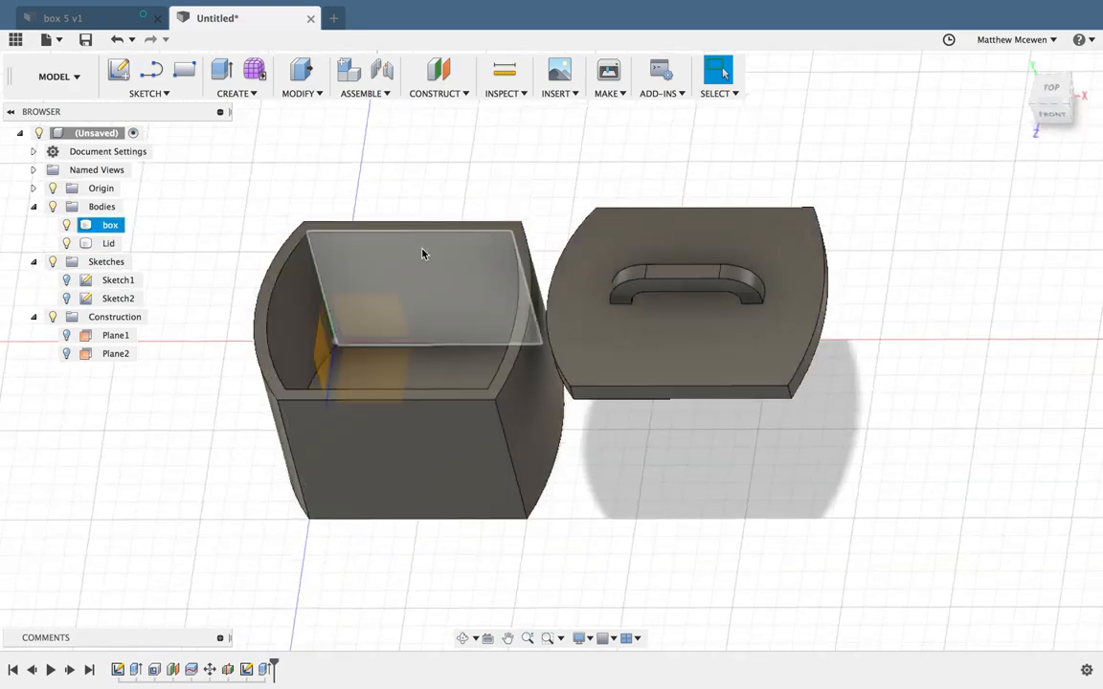
click(593, 388)
shift+scroll(602, 393, down, 5)
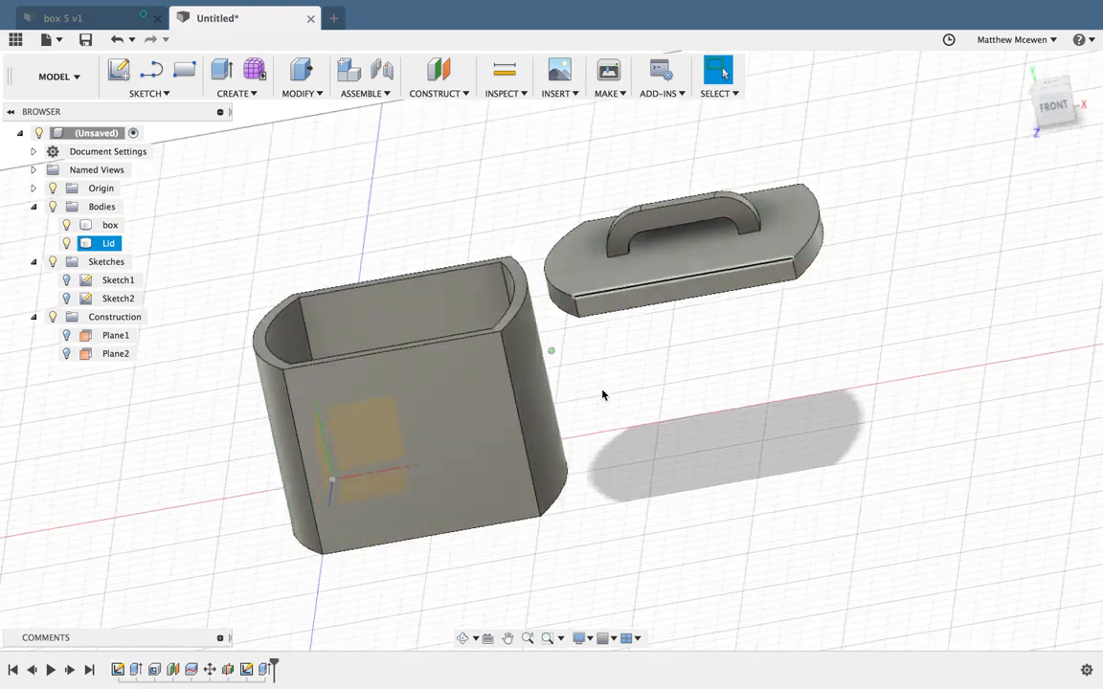
shift+scroll(602, 394, up, 3)
click(374, 257)
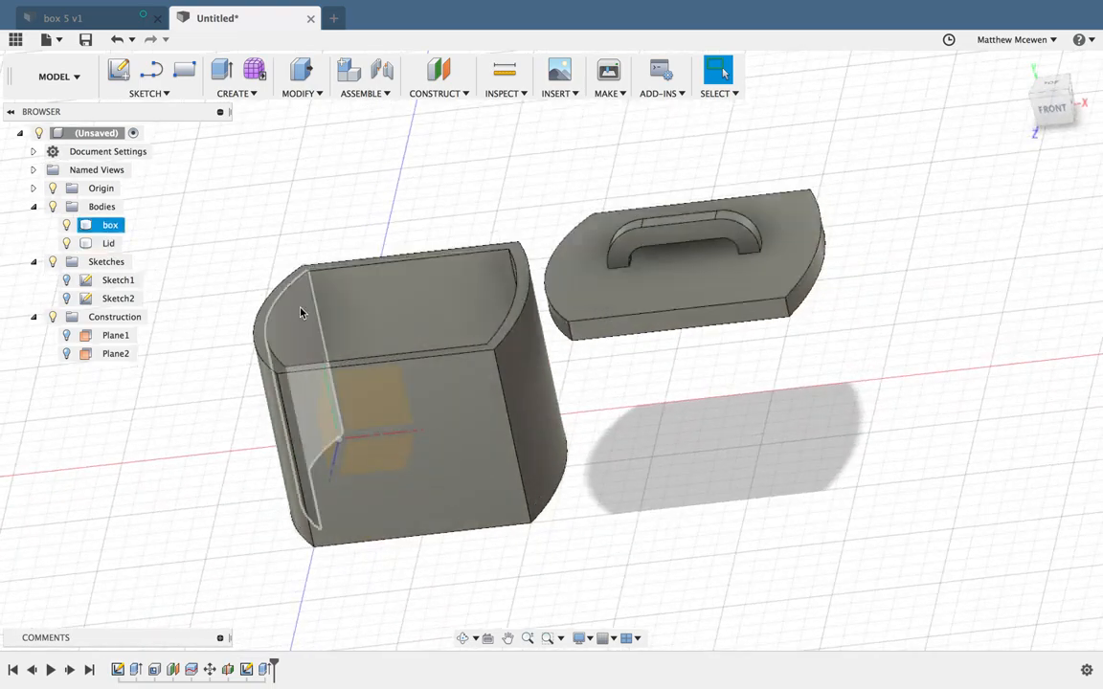
click(657, 468)
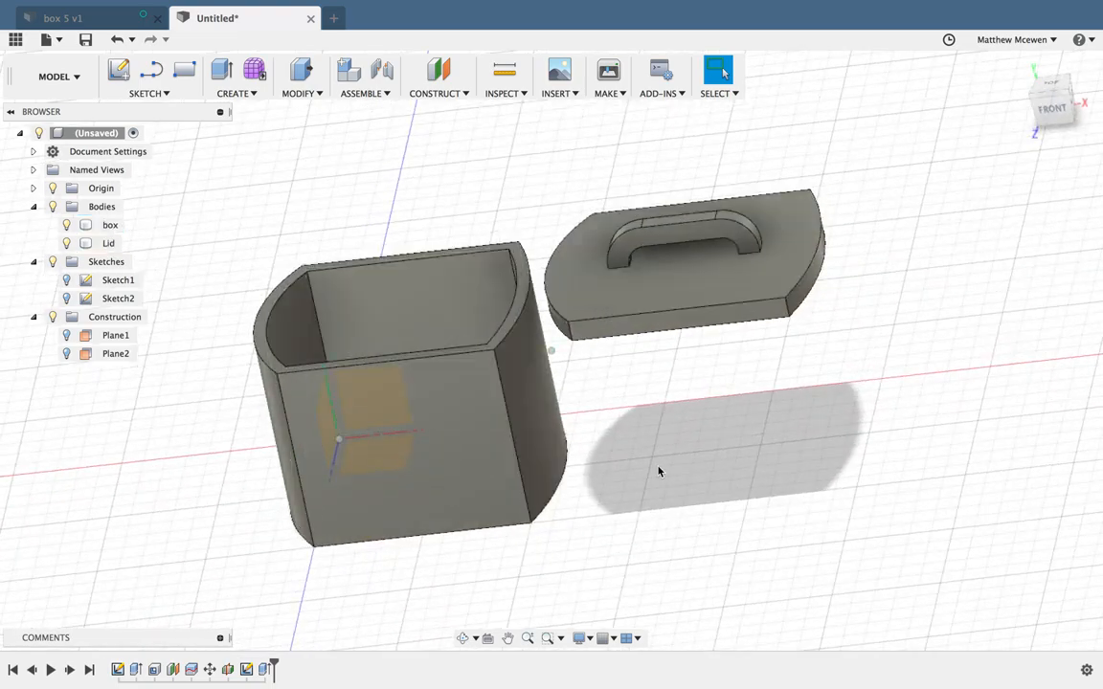
shift+scroll(657, 468, down, 5)
shift+scroll(658, 471, down, 10)
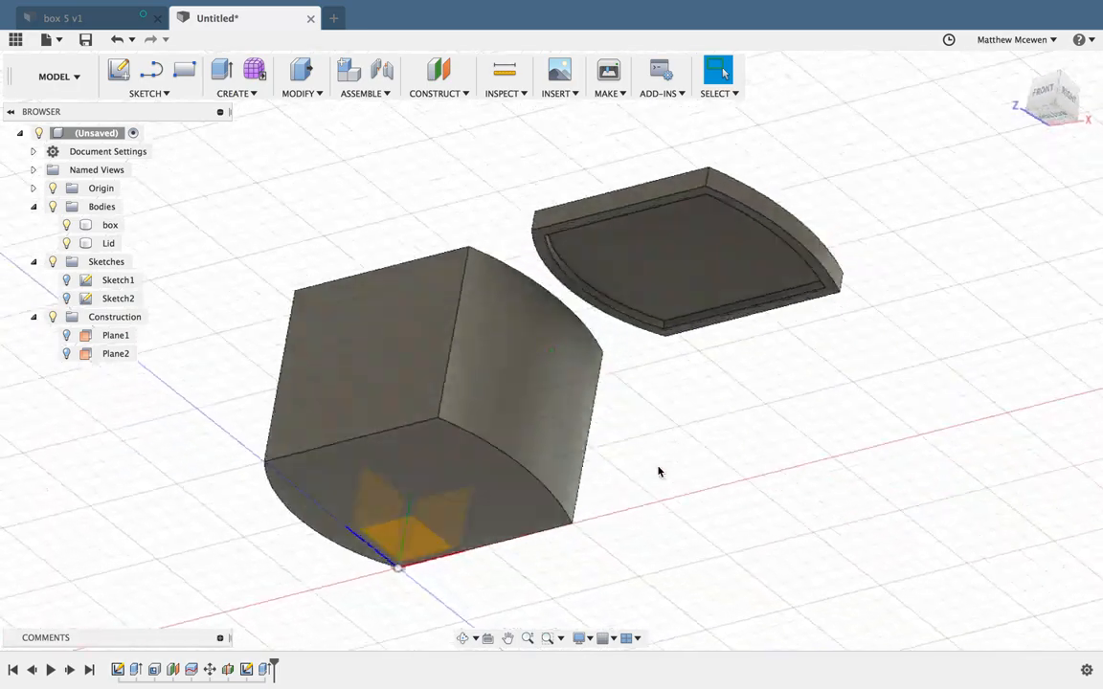
Try to extrude the recessed face on the lid's underside 0.50 cm downward as a lip joined to the lid
click(637, 274)
click(636, 275)
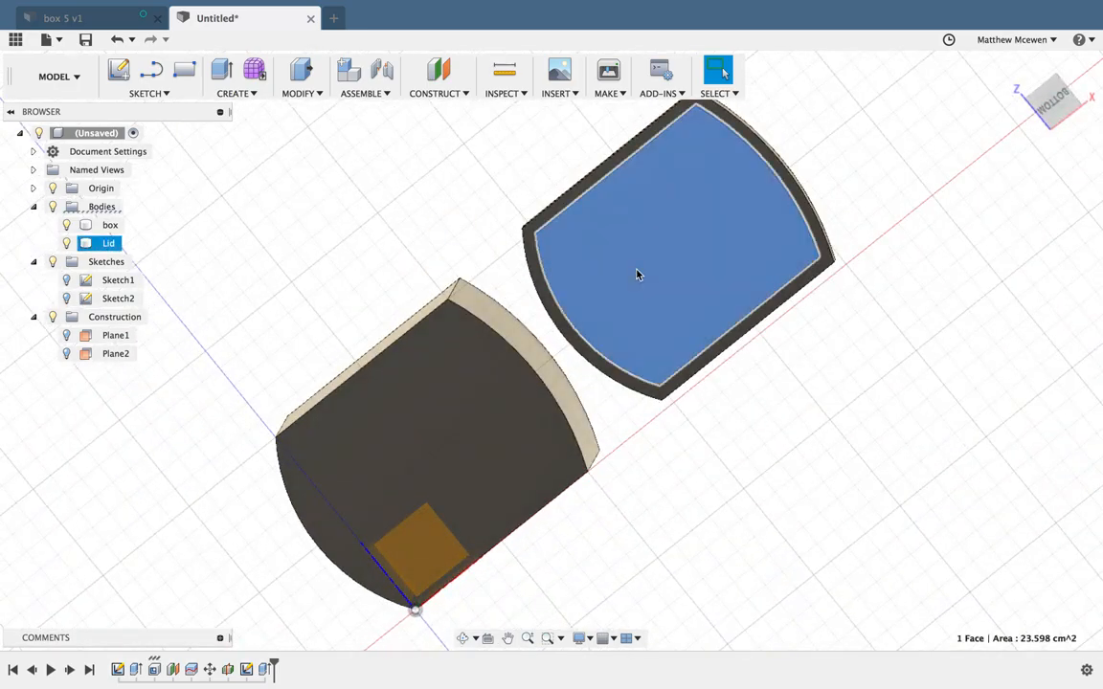
shift+scroll(728, 256, up, 5)
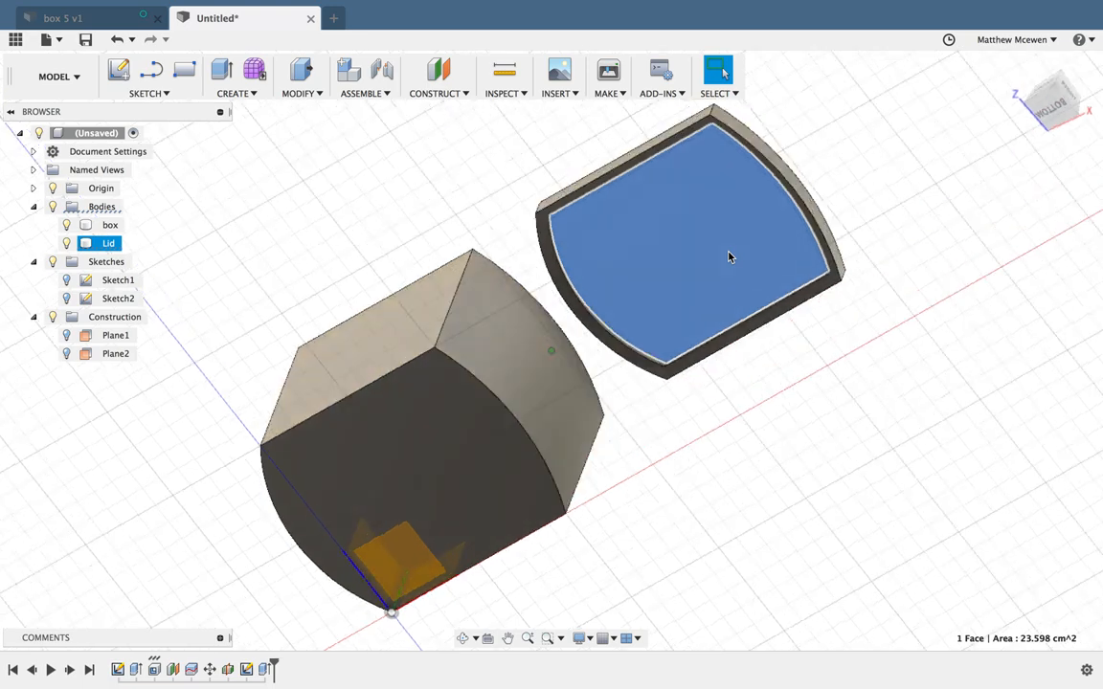
right_click(728, 255)
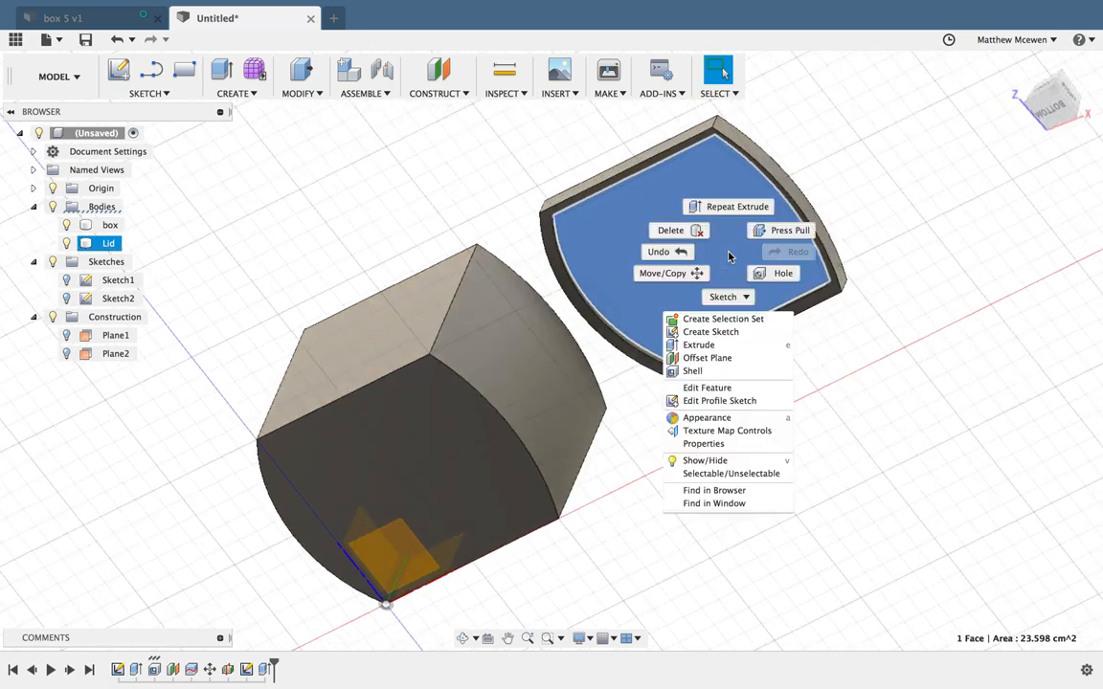
click(699, 345)
mouse_move(653, 271)
mouse_down()
mouse_move(637, 294)
mouse_move(646, 281)
mouse_up()
shift+scroll(711, 350, up, 5)
shift+scroll(711, 350, up, 5)
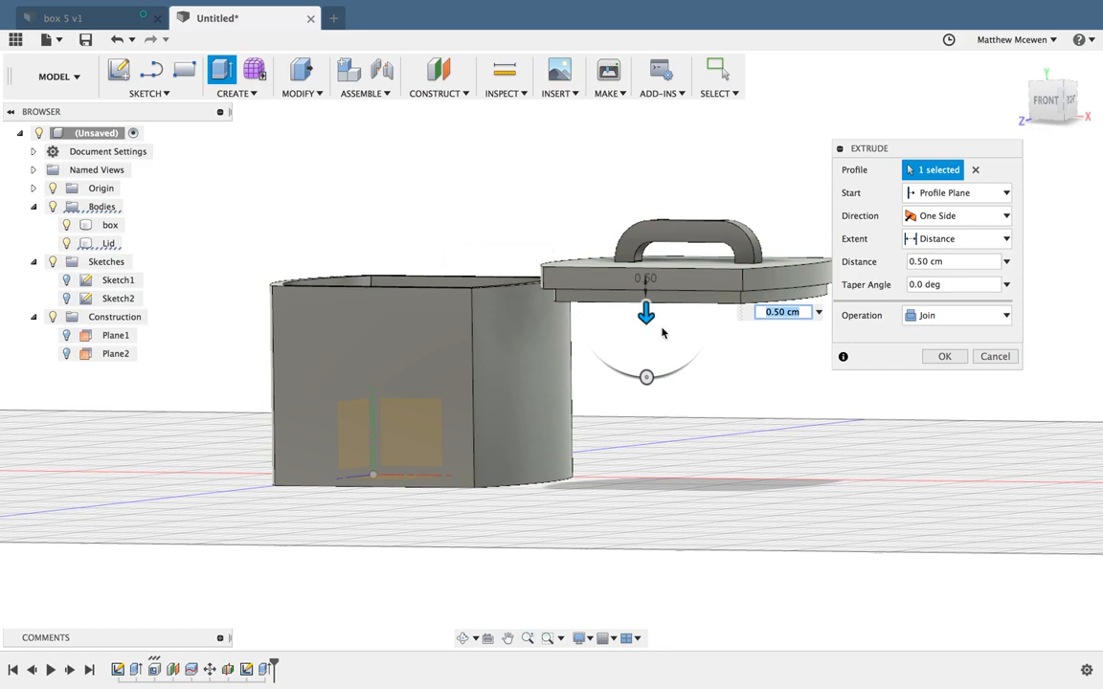
shift+scroll(728, 372, down, 5)
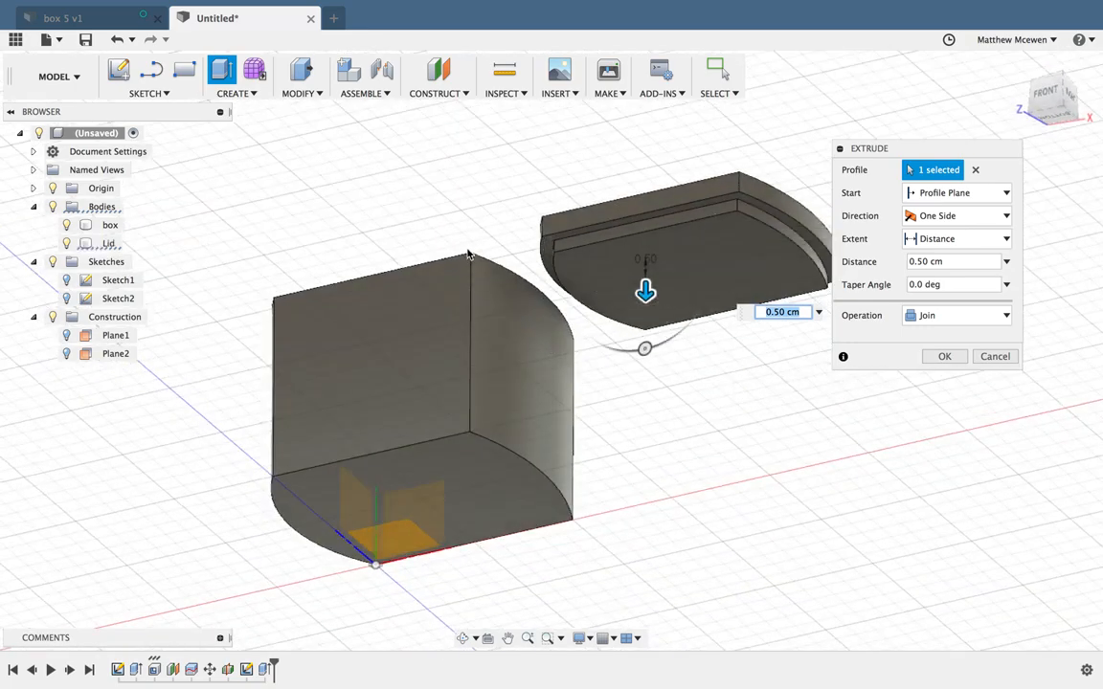
shift+scroll(600, 266, up, 5)
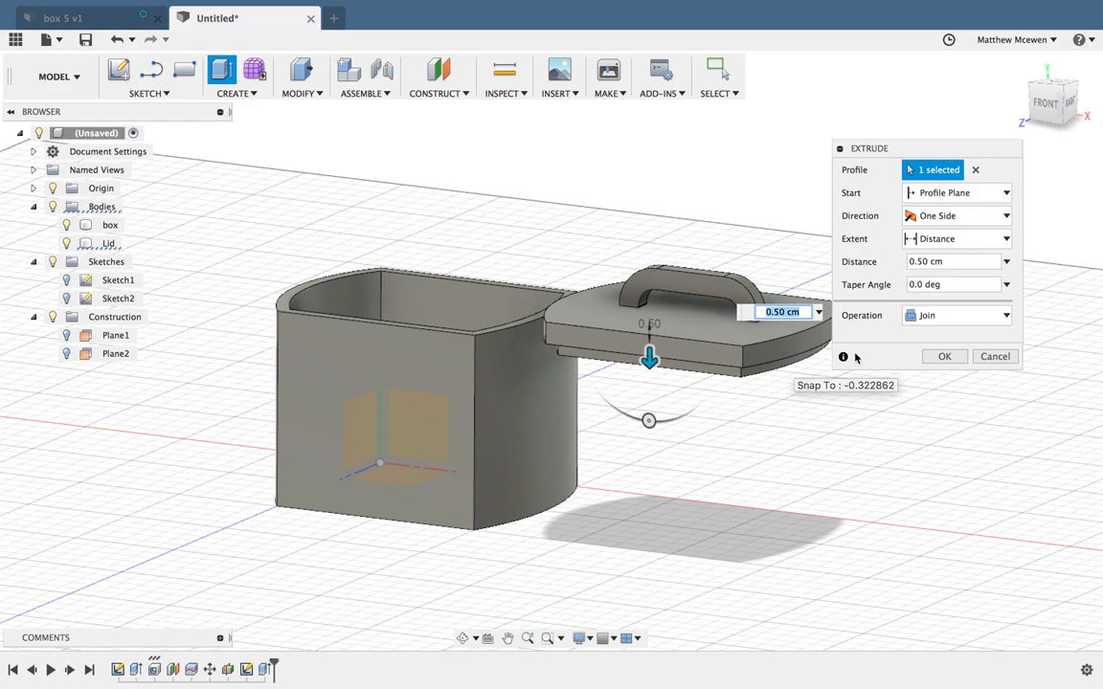
click(994, 356)
shift+scroll(923, 394, down, 3)
shift+scroll(923, 395, down, 5)
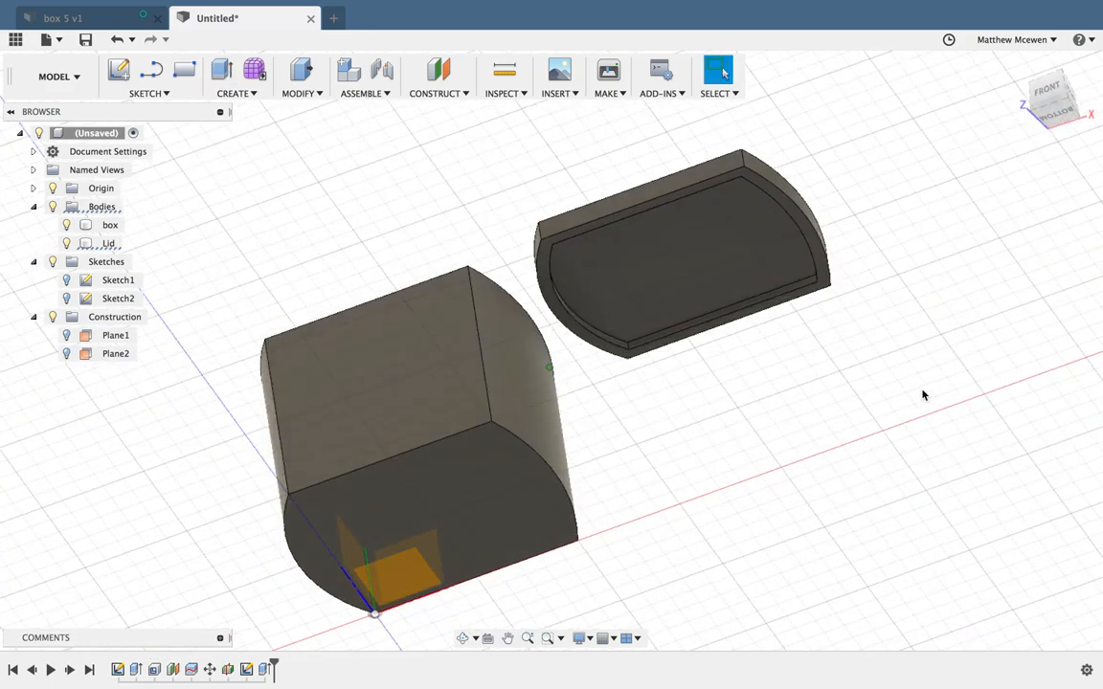
shift+scroll(871, 354, down, 3)
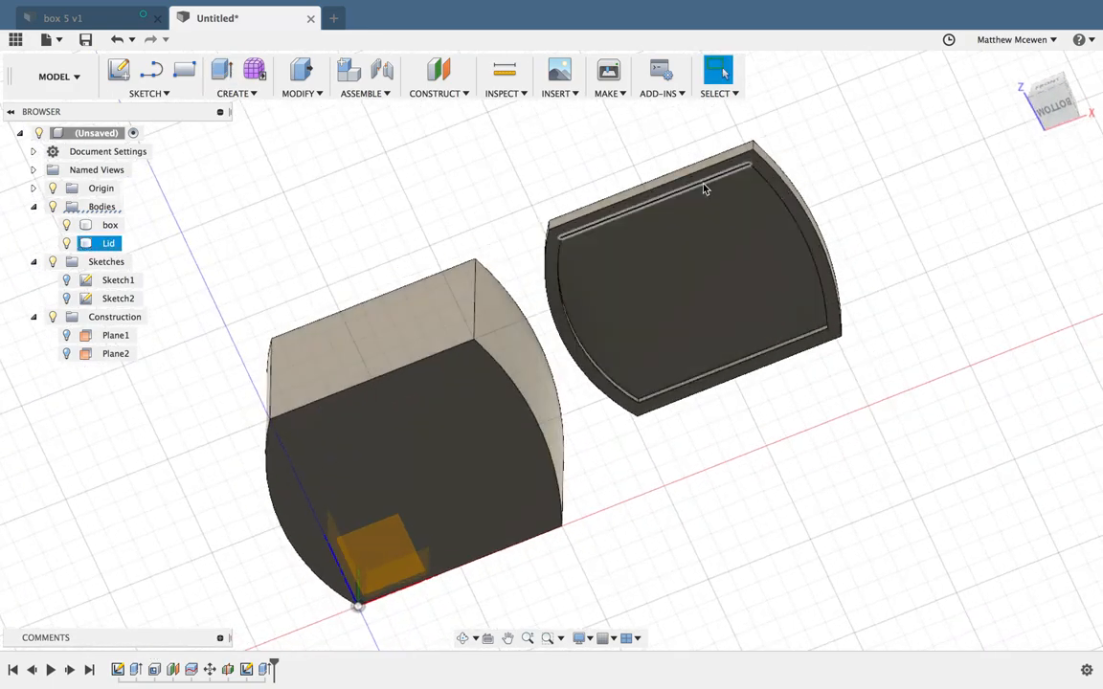
click(743, 172)
click(780, 200)
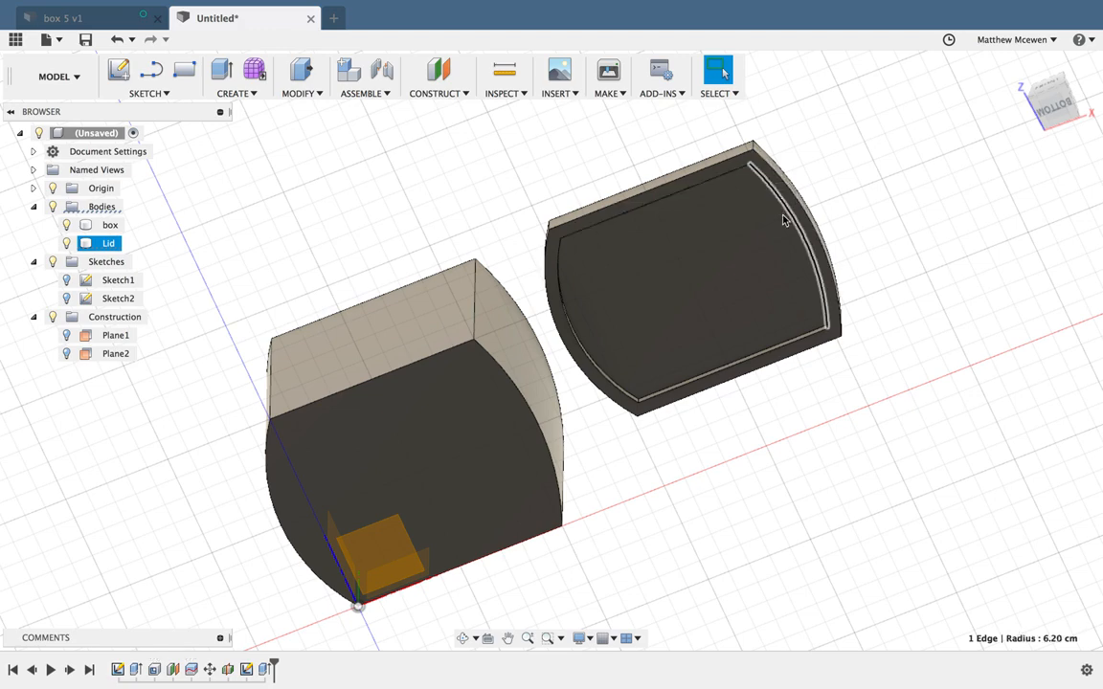
shift+click(686, 191)
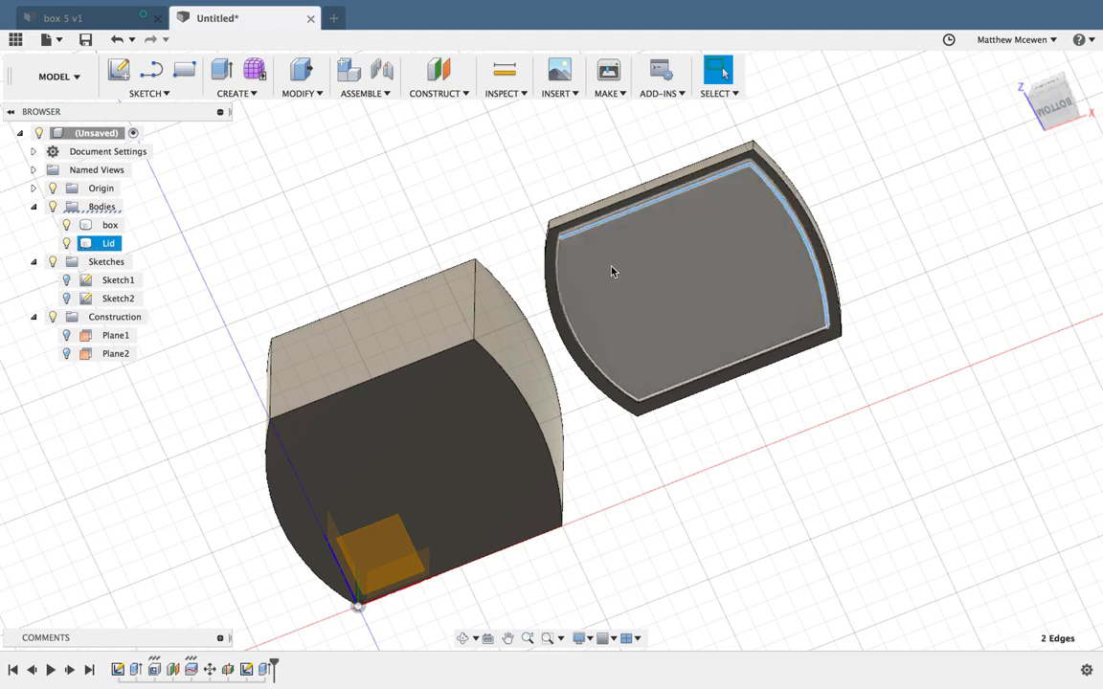
shift+click(570, 312)
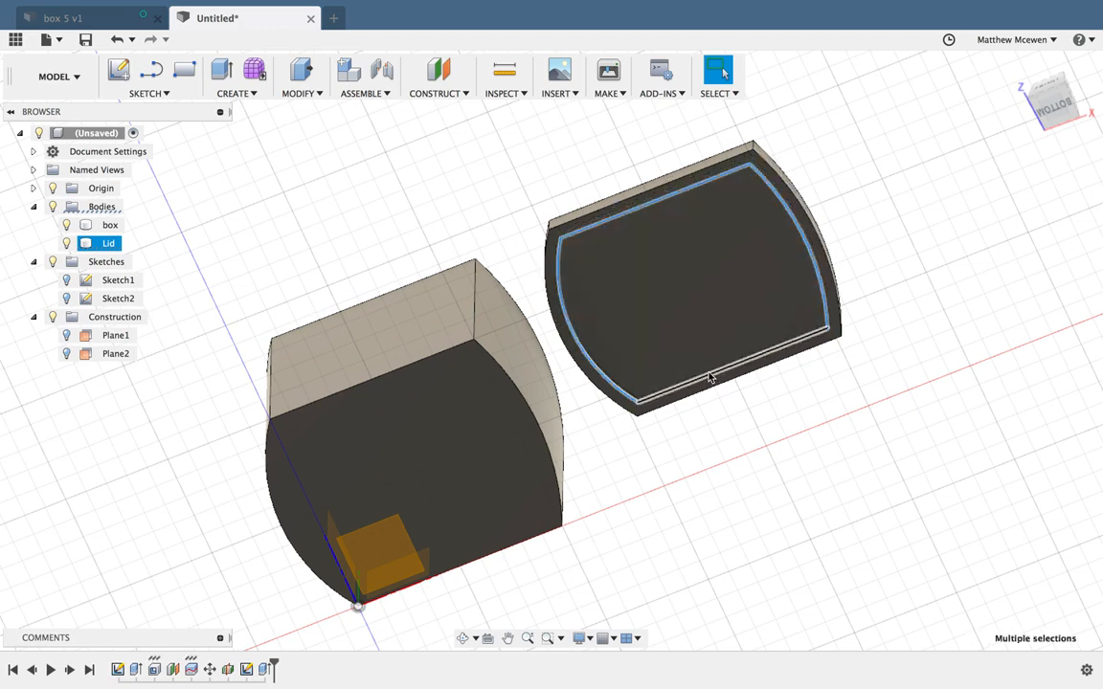
shift+click(710, 379)
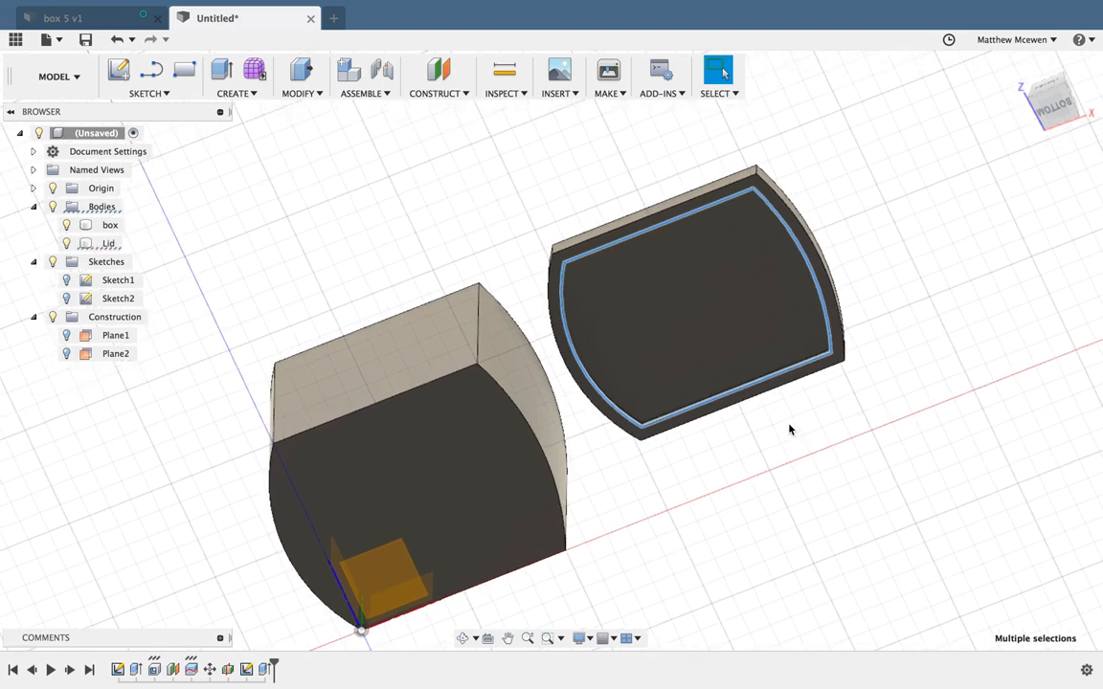
click(807, 443)
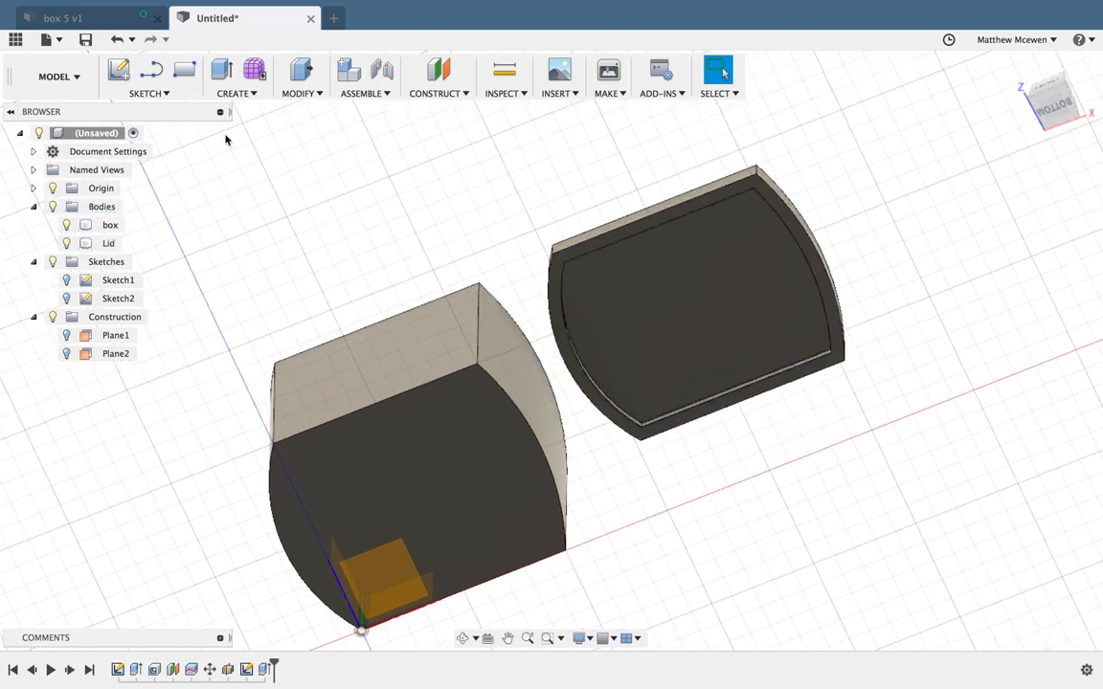
Create a sketch on the lid's recessed underside face and offset the face's chained outline inward by 0.089 cm
click(169, 93)
click(119, 73)
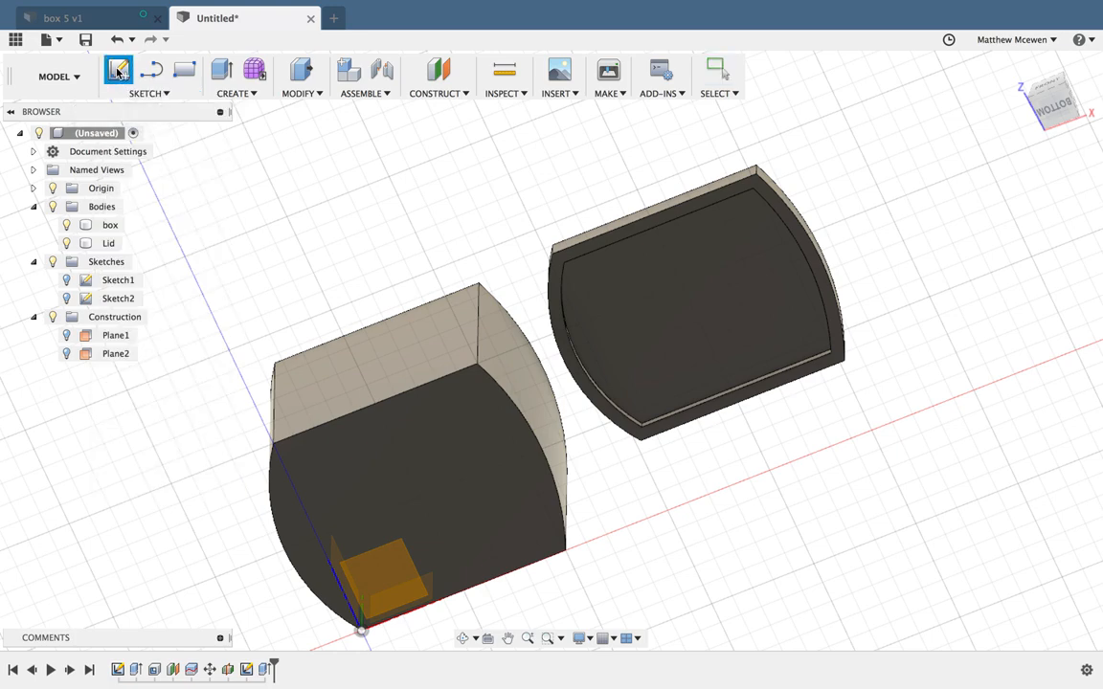
click(626, 296)
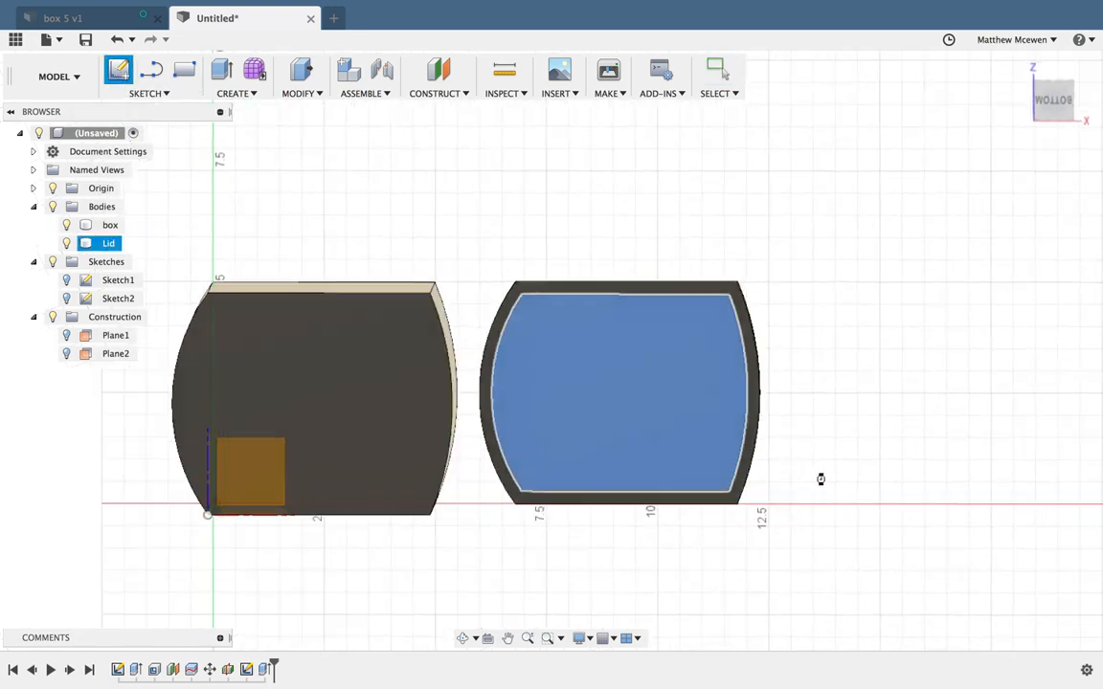
click(153, 91)
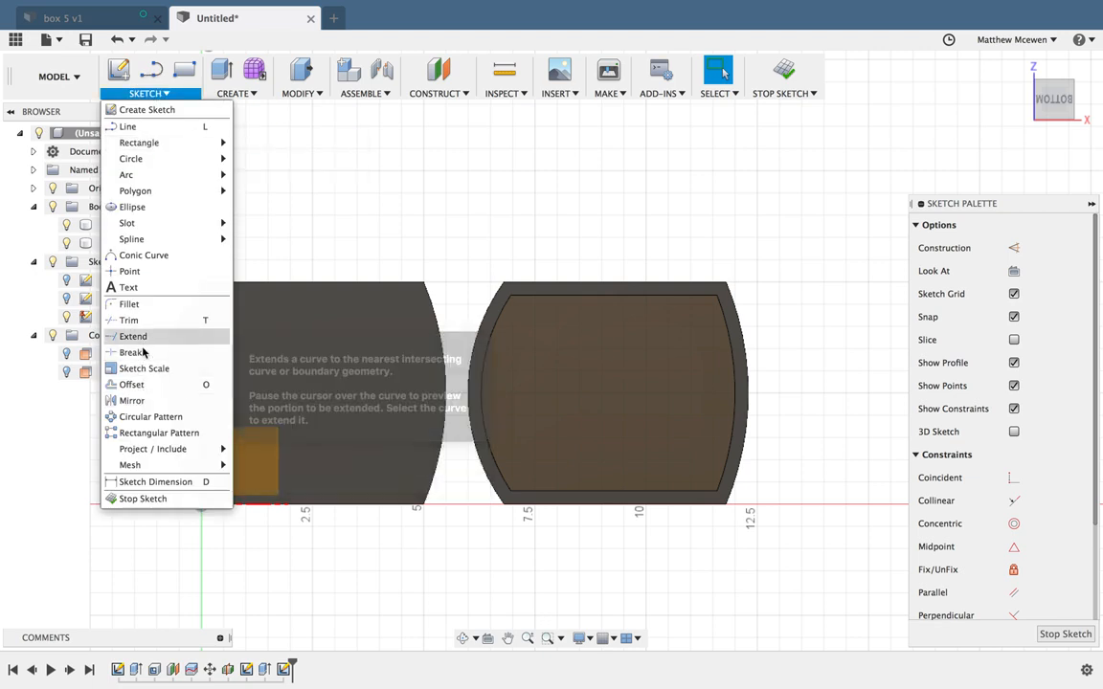
click(142, 385)
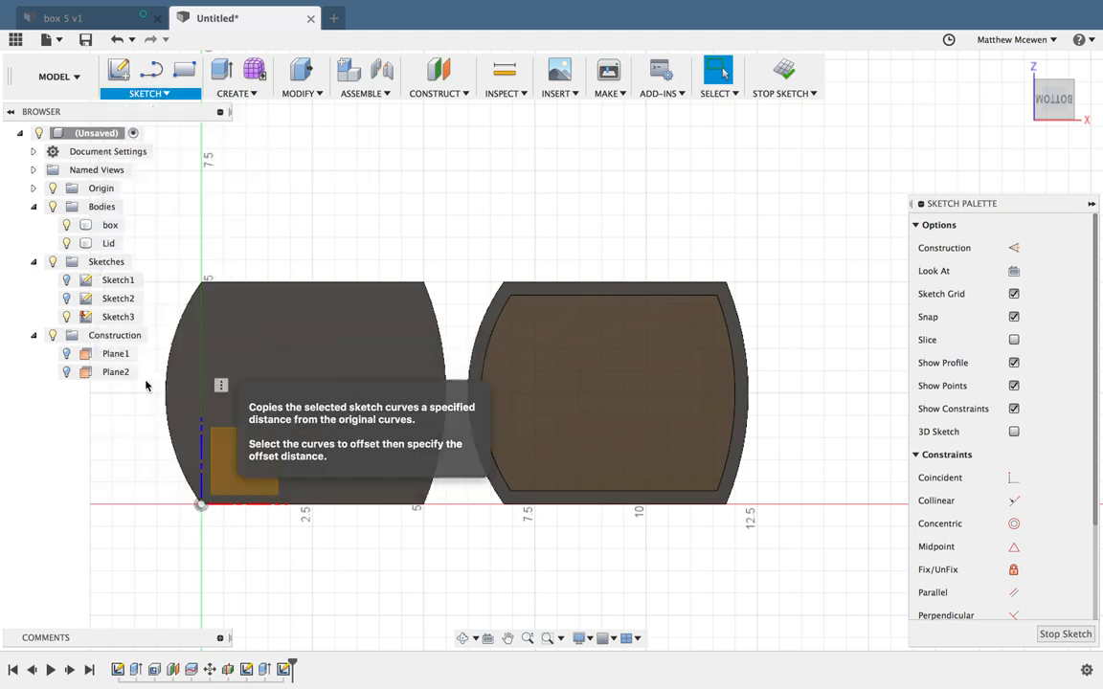
click(576, 302)
drag(573, 294, 575, 303)
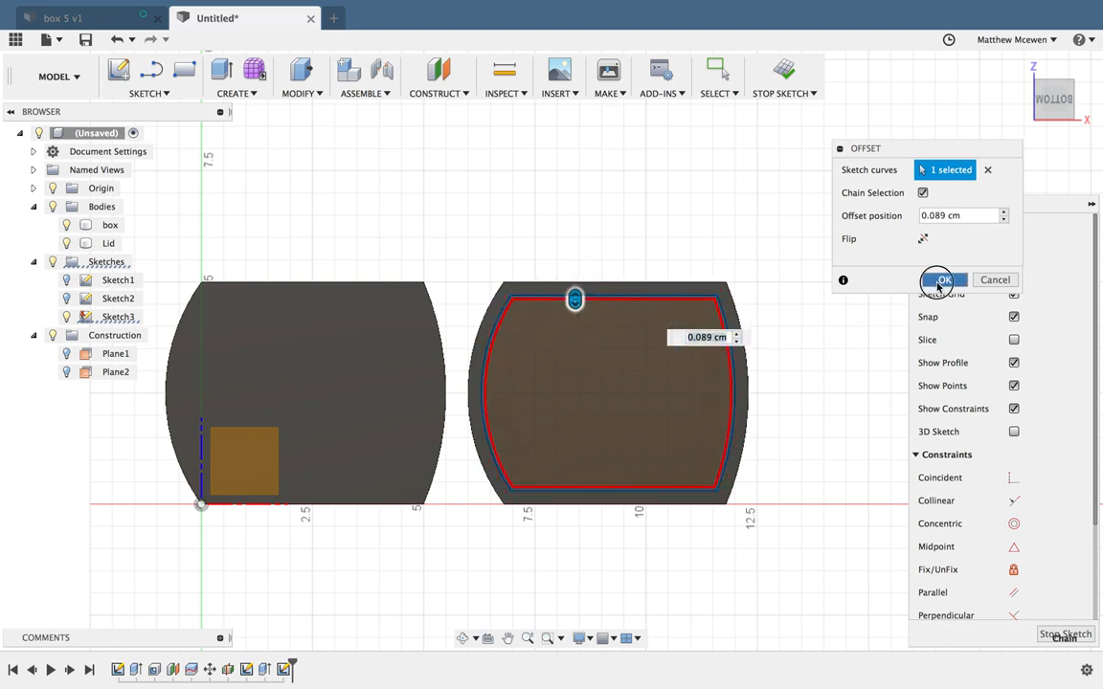
click(940, 281)
Extrude the inner offset profile 0.4 cm downward from the lid's underside as a lip joined to the lid
click(700, 350)
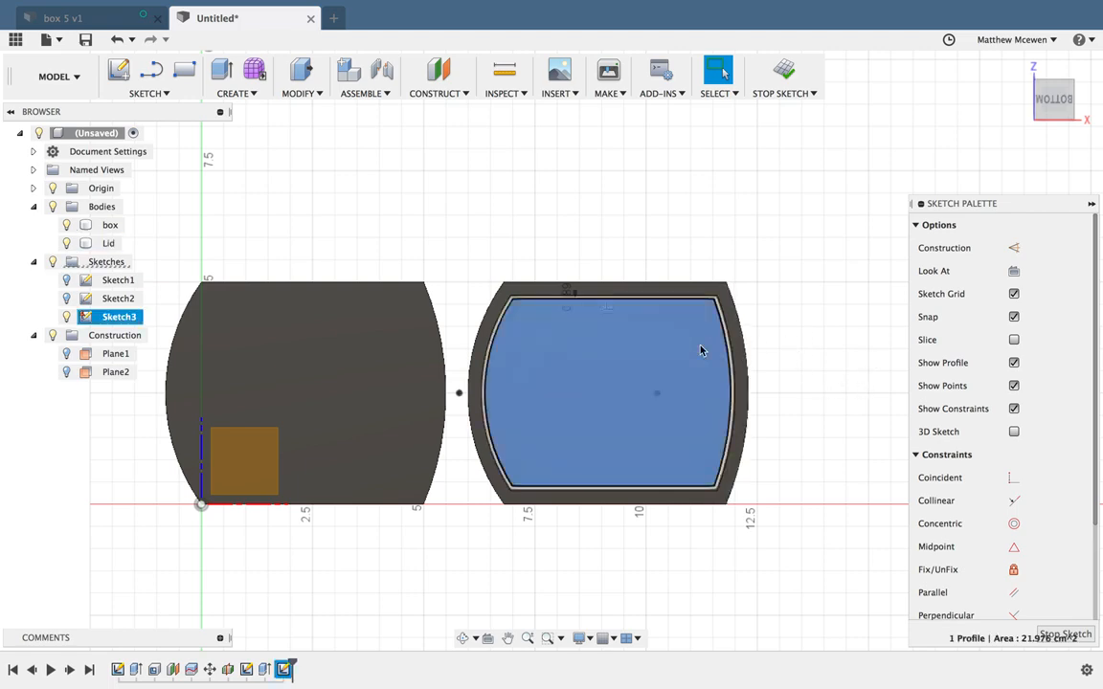
shift+middle_drag(694, 352, 659, 397)
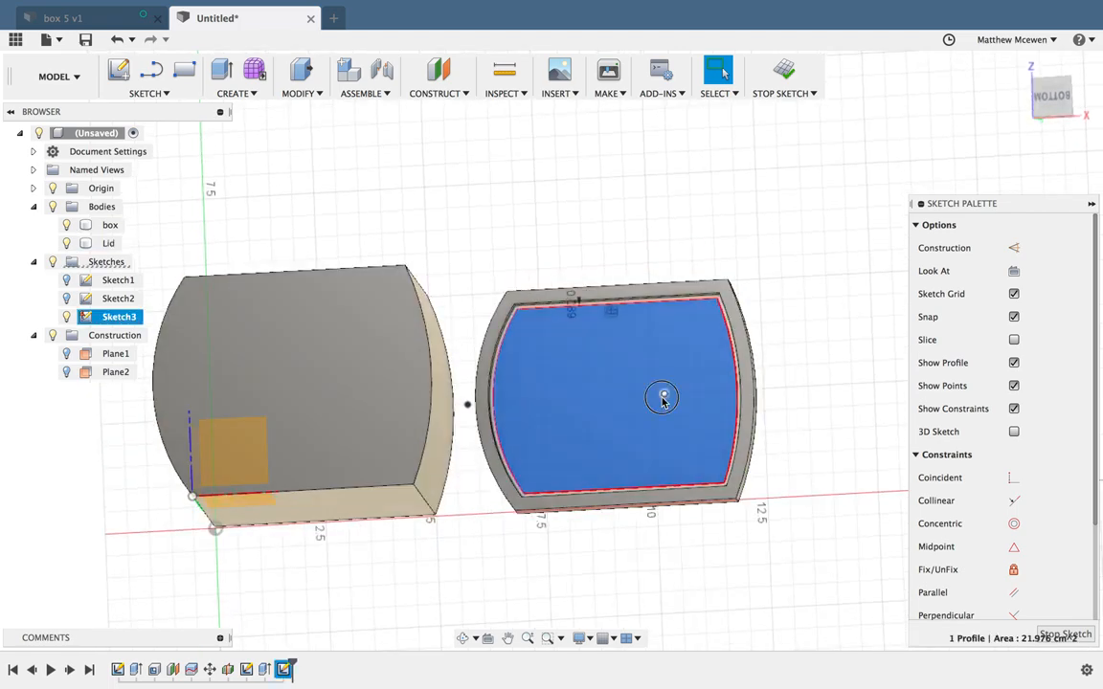
right_click(664, 395)
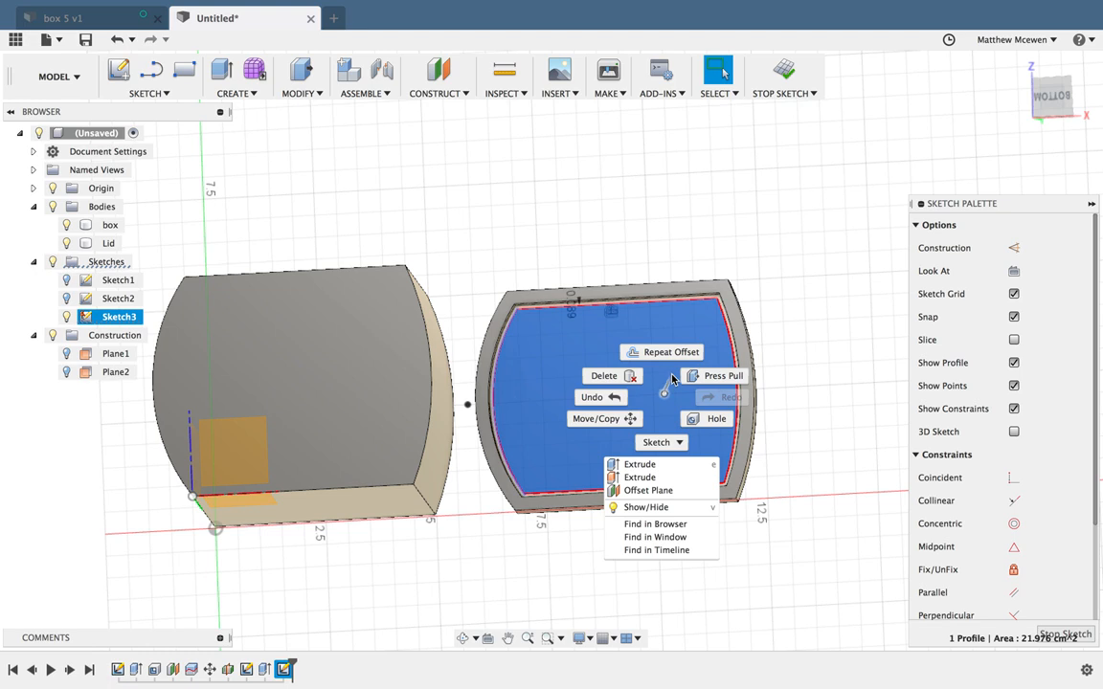
click(640, 465)
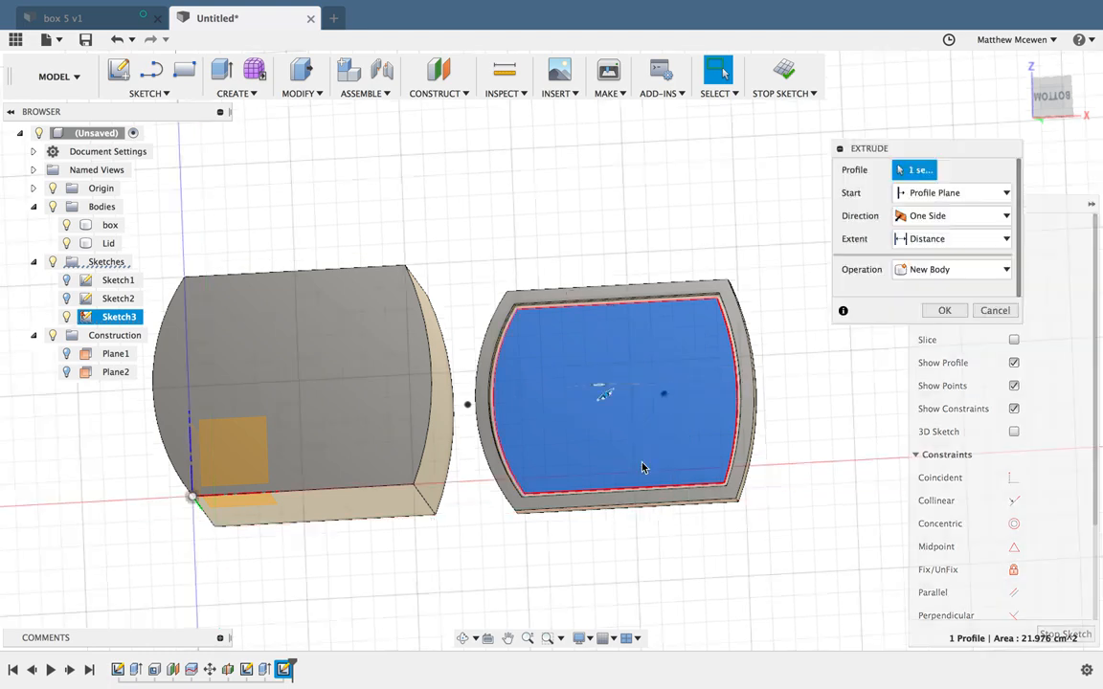
drag(607, 398, 599, 390)
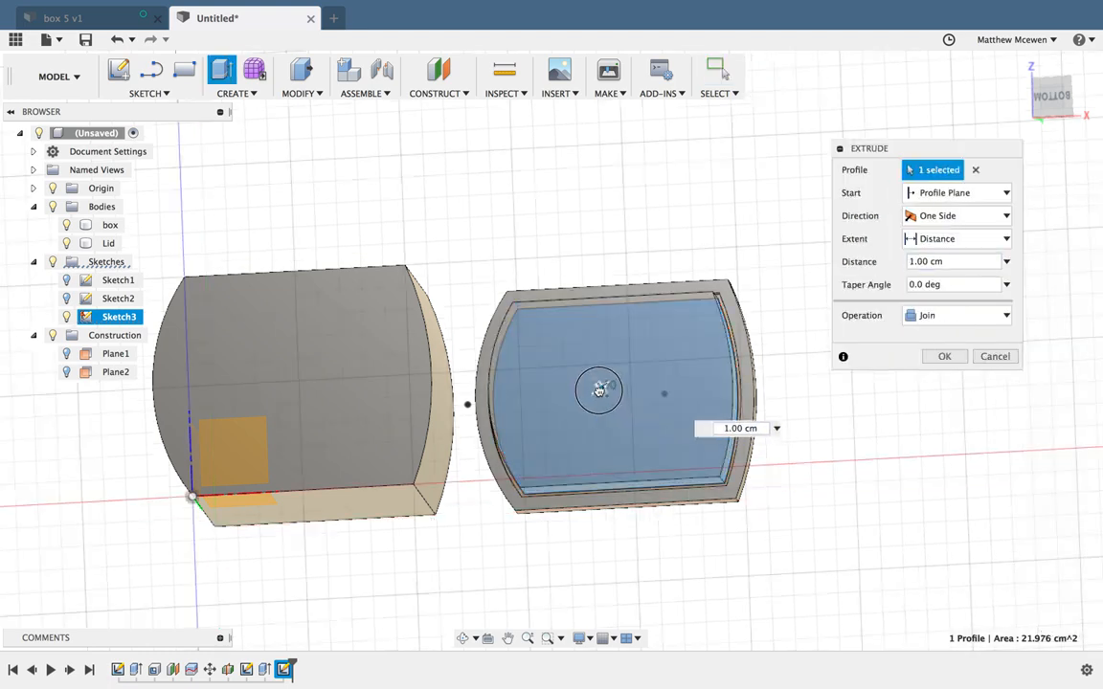
shift+scroll(605, 422, up, 10)
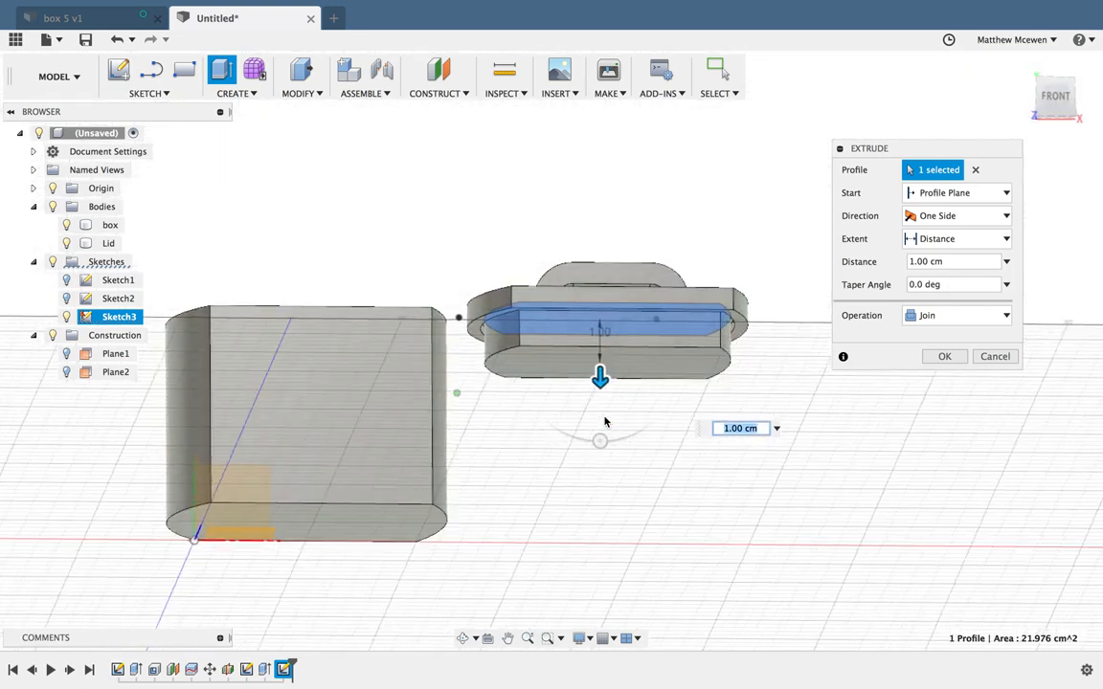
drag(600, 378, 600, 355)
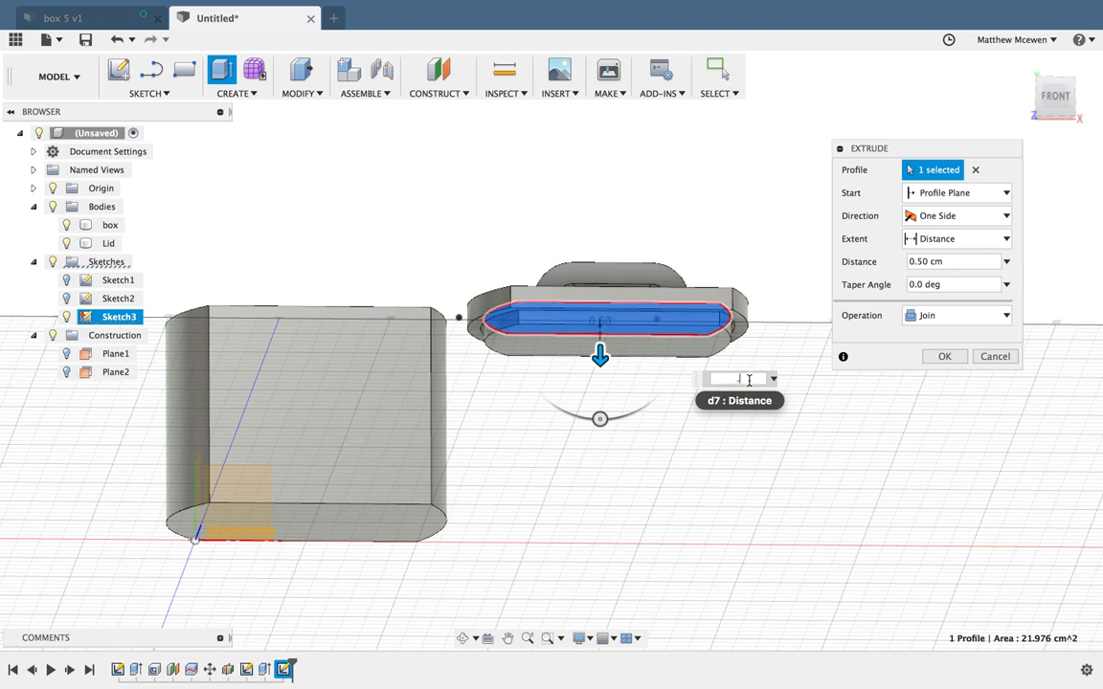
key(BackSpace)
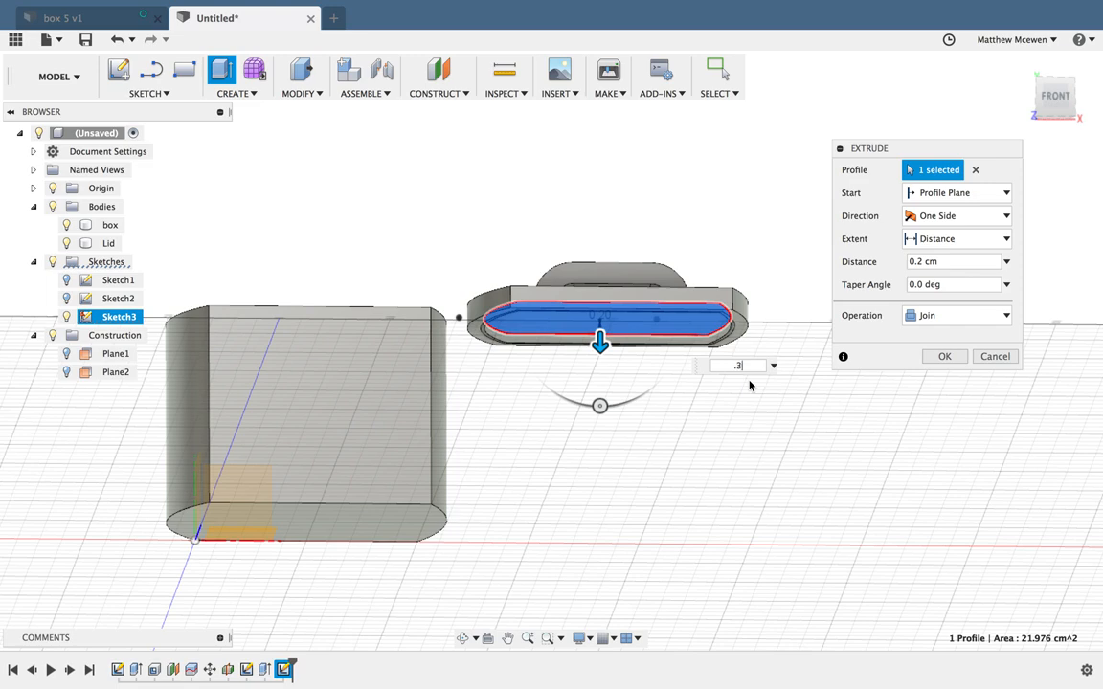
shift+scroll(744, 429, up, 5)
shift+scroll(744, 430, down, 5)
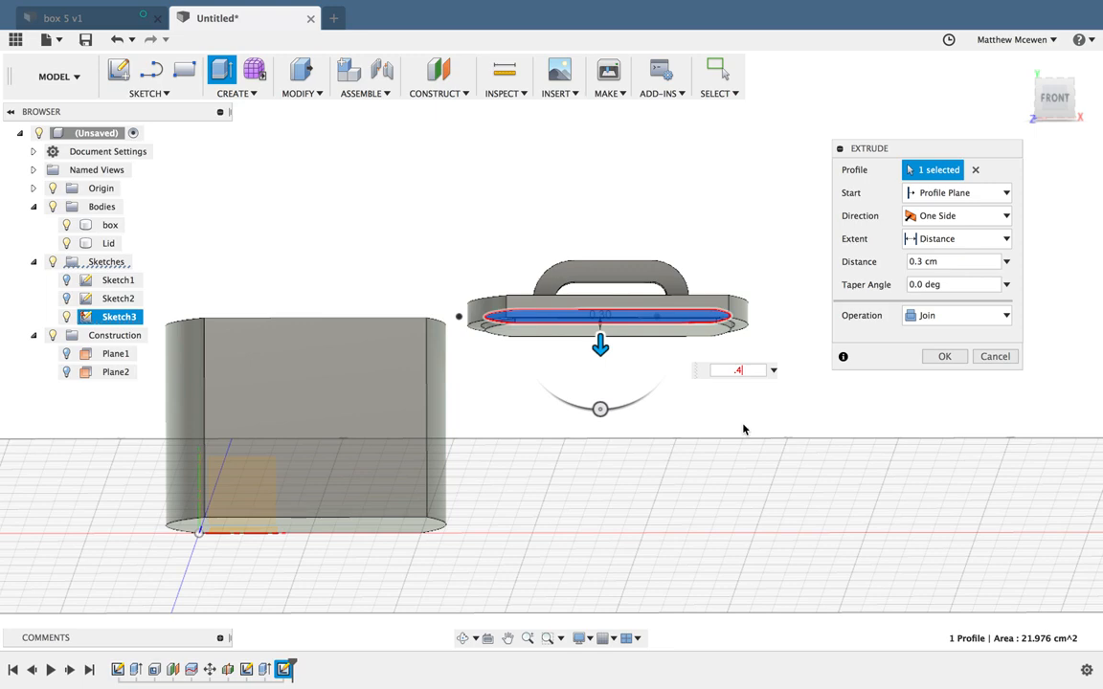
click(944, 357)
Open the physical material library and apply a tan material to the box body
shift+scroll(785, 491, up, 3)
shift+scroll(785, 491, down, 3)
shift+scroll(785, 491, up, 5)
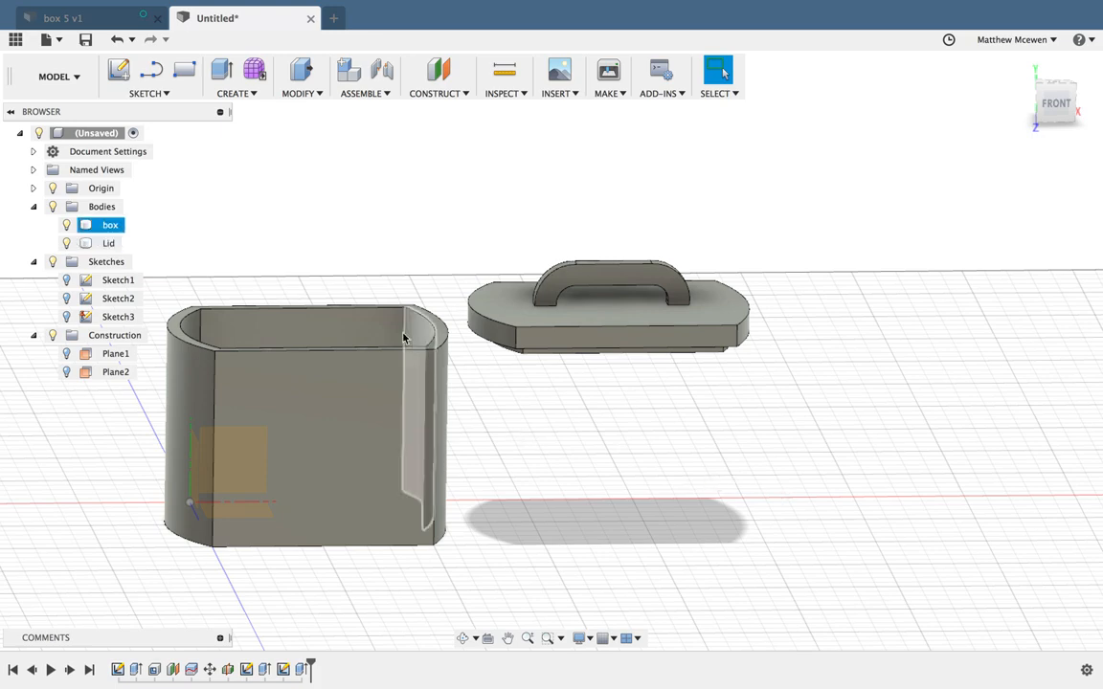
click(352, 94)
click(302, 93)
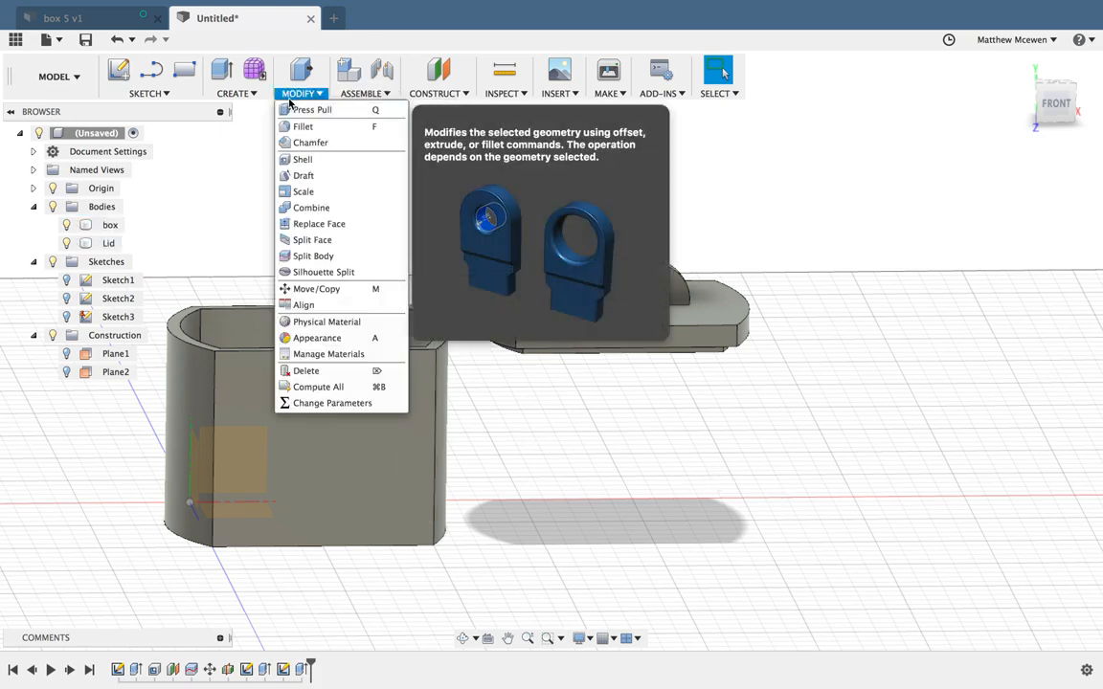
click(327, 323)
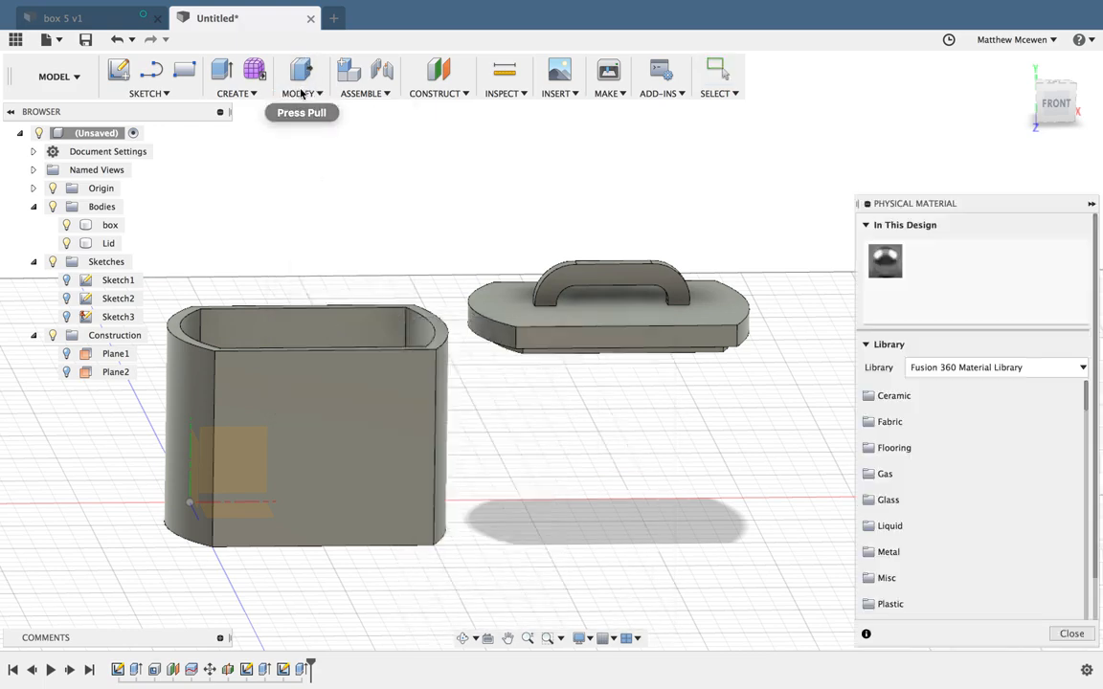
click(303, 94)
click(305, 96)
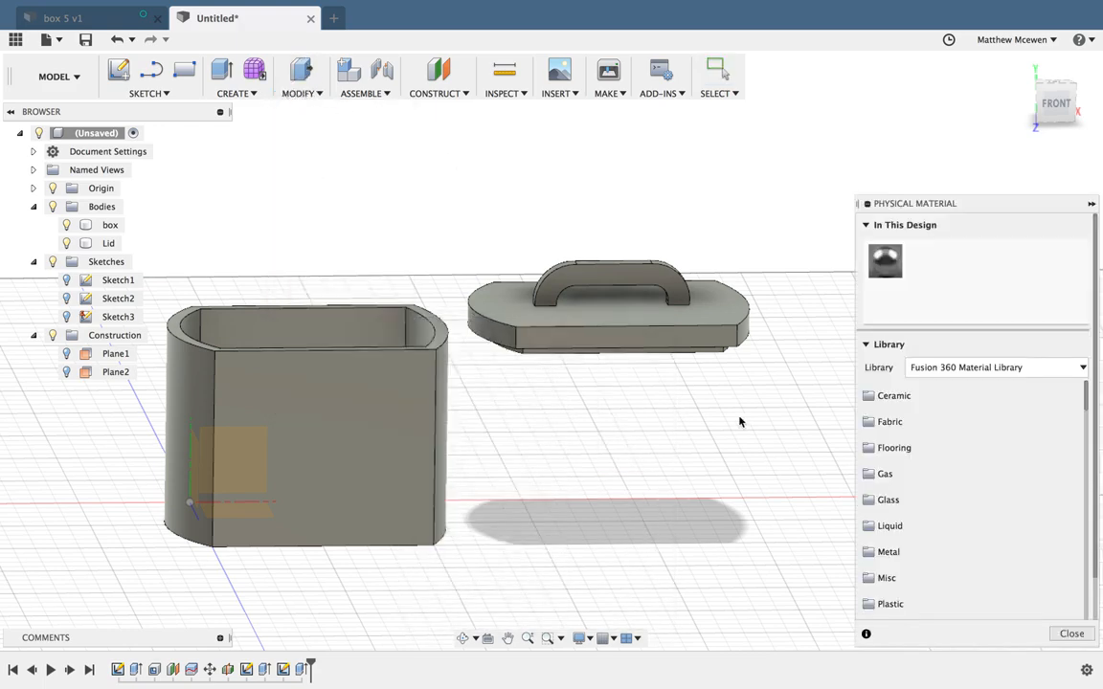
click(931, 552)
scroll(932, 553, down, 10)
scroll(931, 553, down, 5)
drag(934, 464, 393, 454)
Apply the PPS Plastic material to the lid with its handle
shift+scroll(717, 529, up, 5)
scroll(925, 493, down, 4)
drag(925, 536, 661, 383)
shift+scroll(734, 526, down, 5)
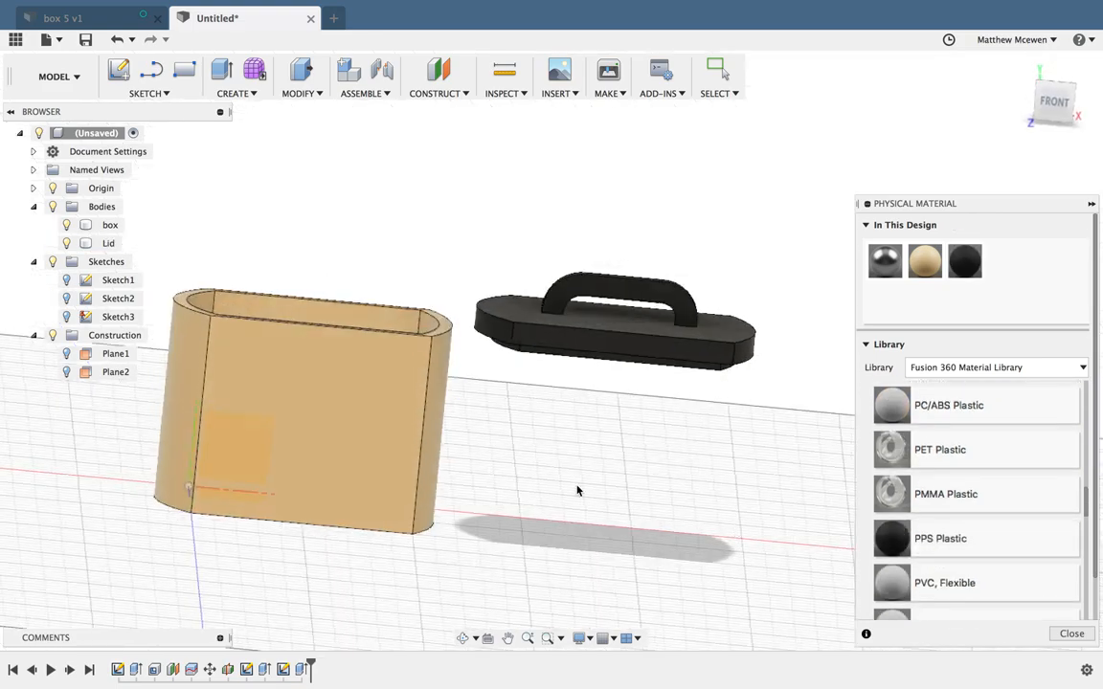
Check the properties of the PPS Plastic material and view the box and lid with their assigned materials
shift+scroll(582, 490, down, 10)
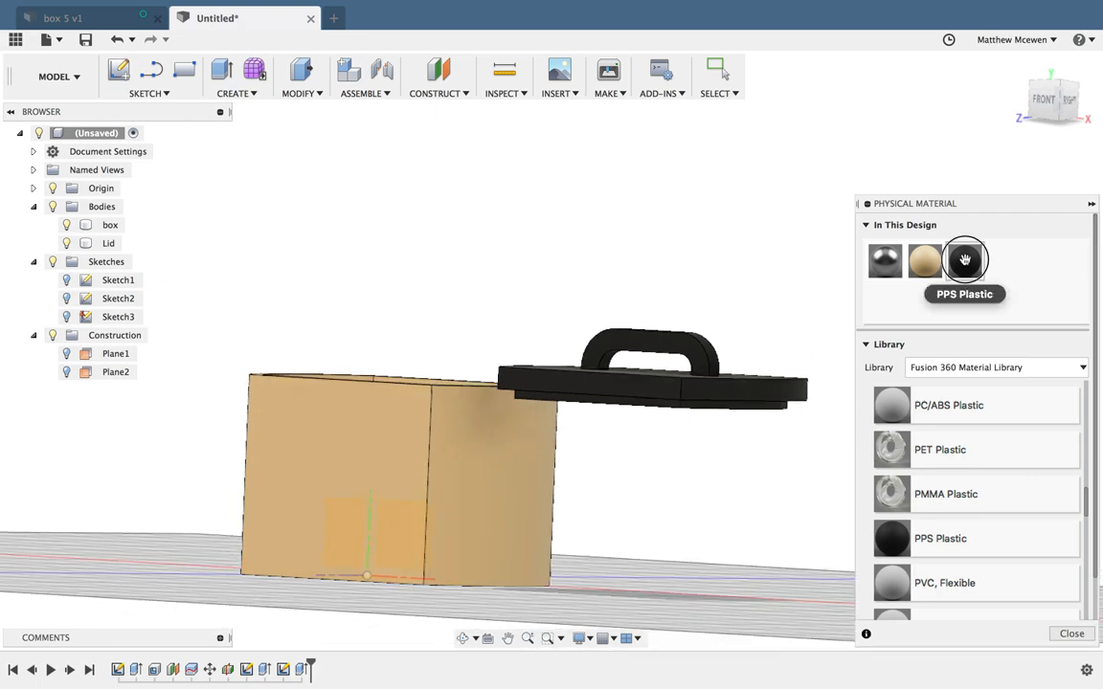
double_click(964, 259)
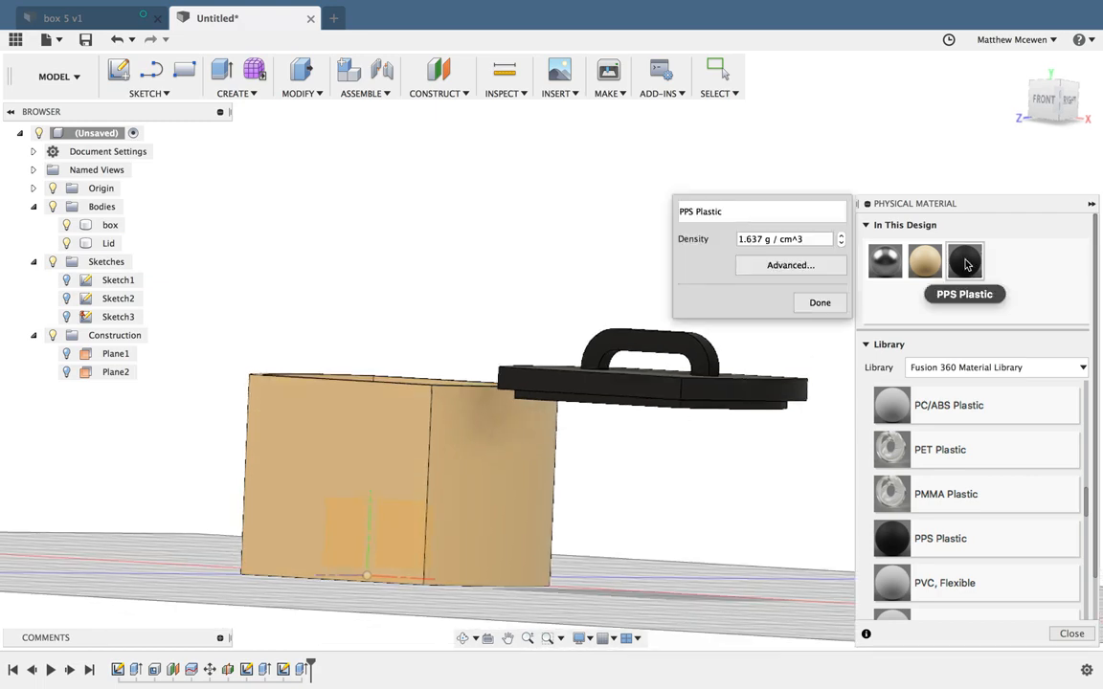
click(821, 304)
shift+scroll(741, 426, up, 10)
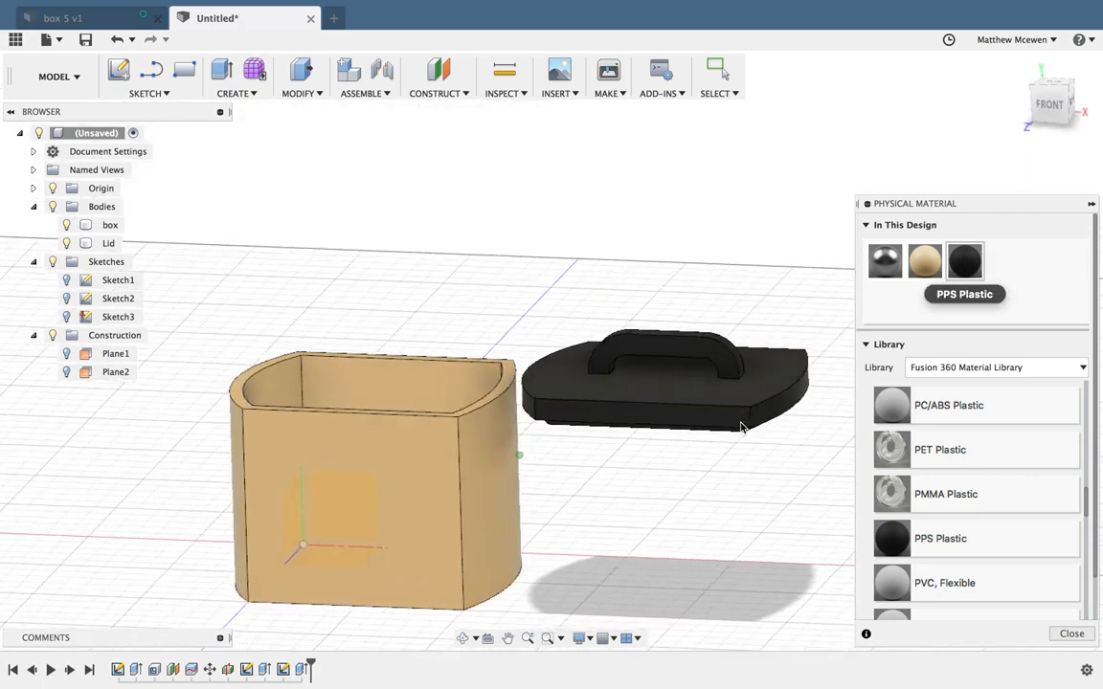
shift+scroll(741, 426, down, 3)
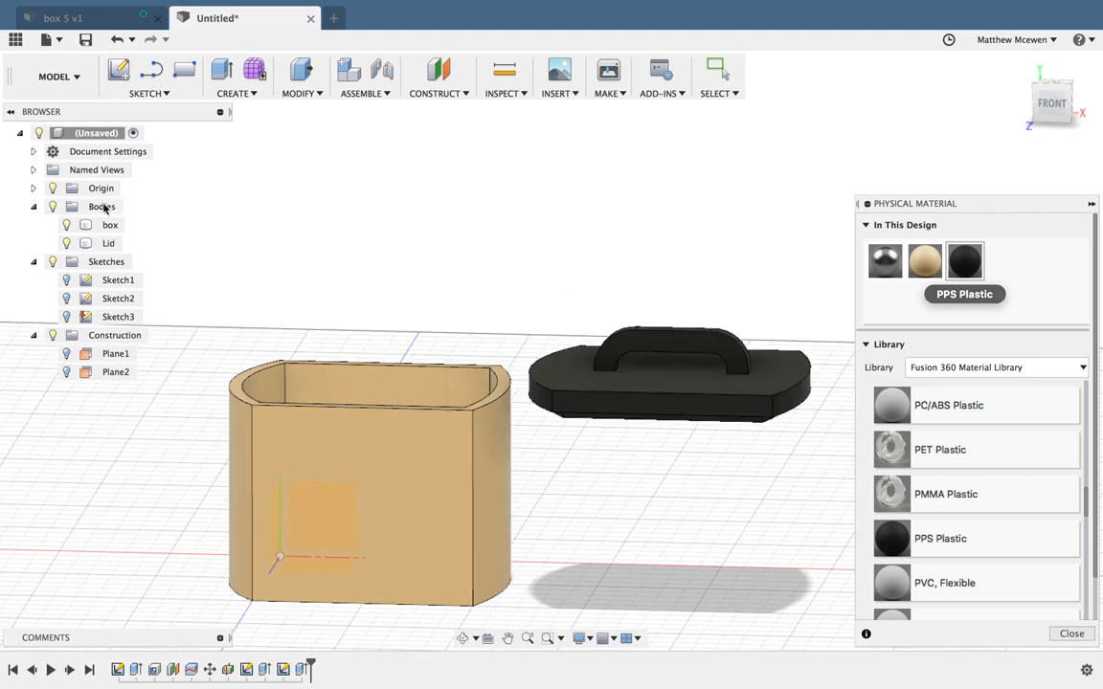
Select the box and Lid bodies together and close the physical material library
click(107, 226)
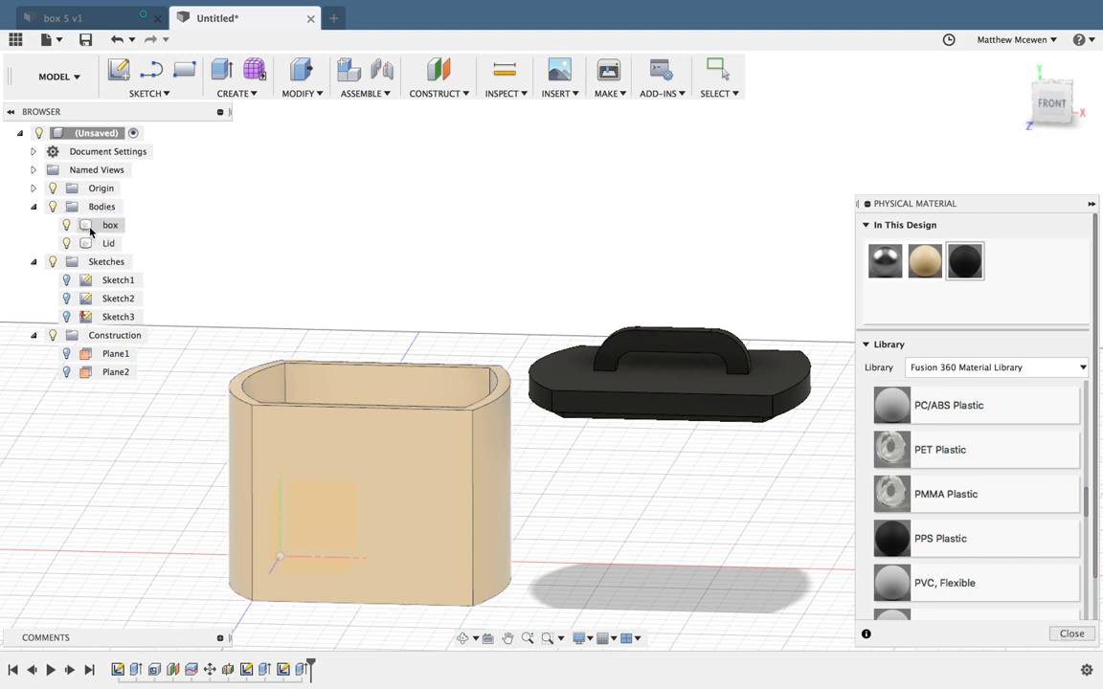
click(97, 229)
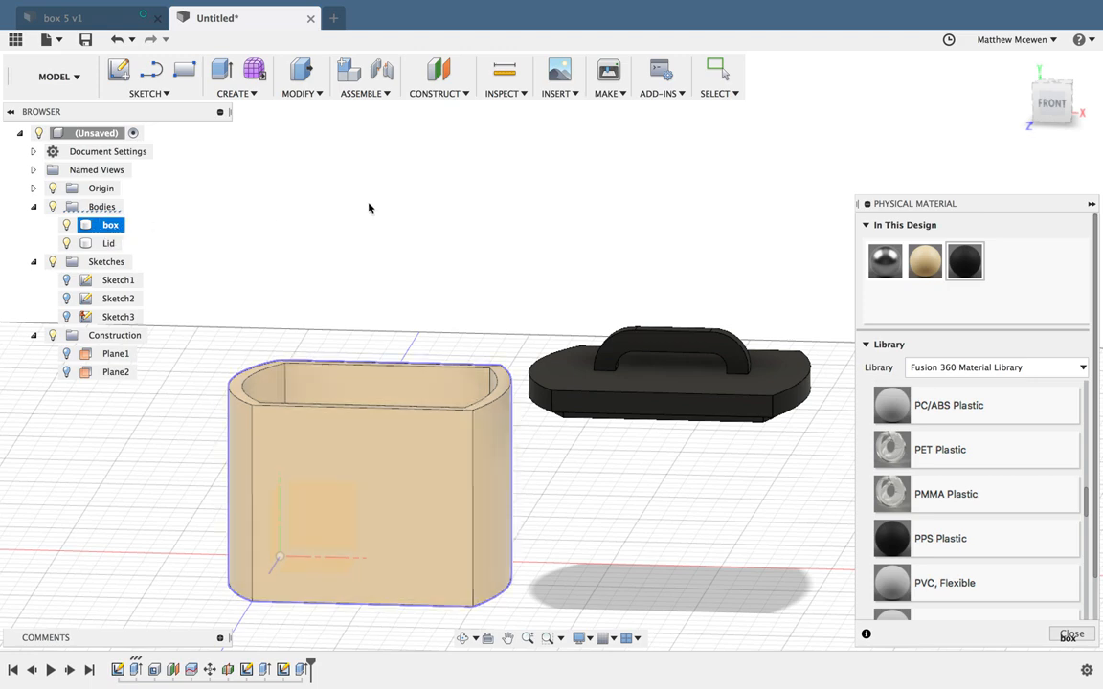
shift+click(107, 240)
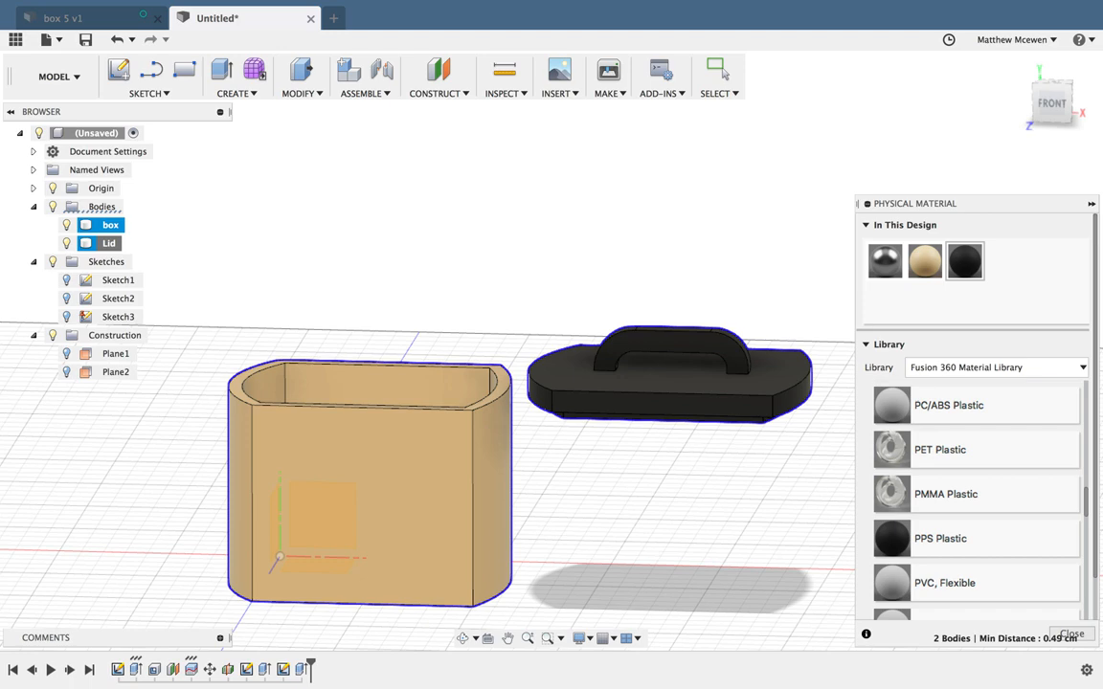
click(1072, 634)
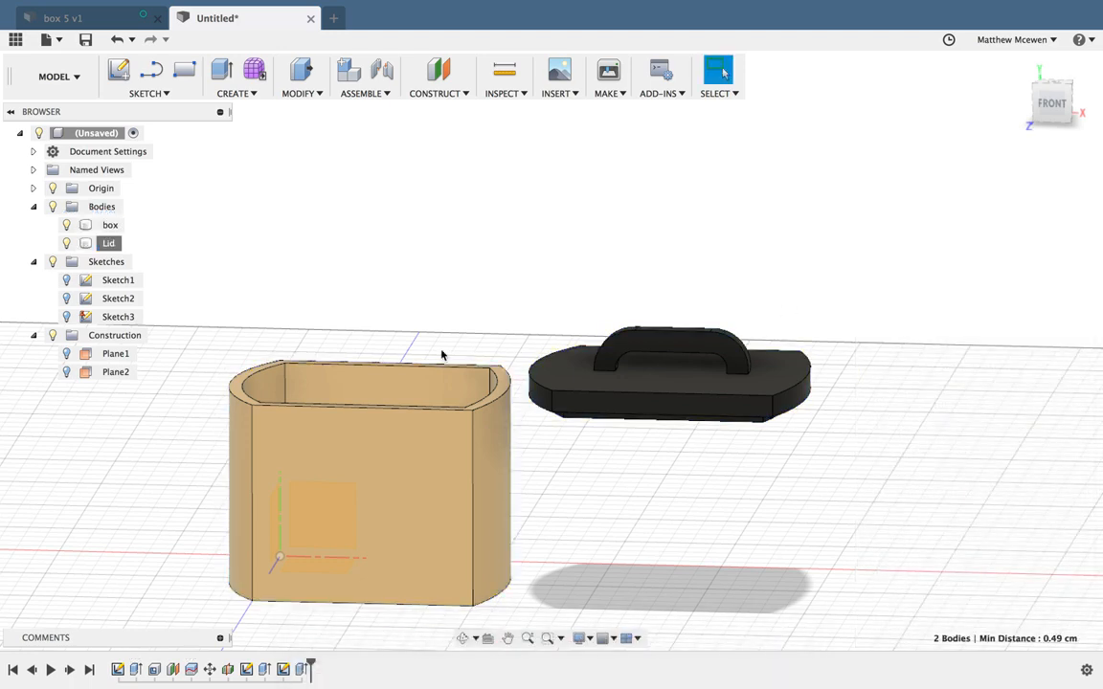
Export the box body as a binary STL with medium refinement, saved to the Desktop as "Box"
click(106, 227)
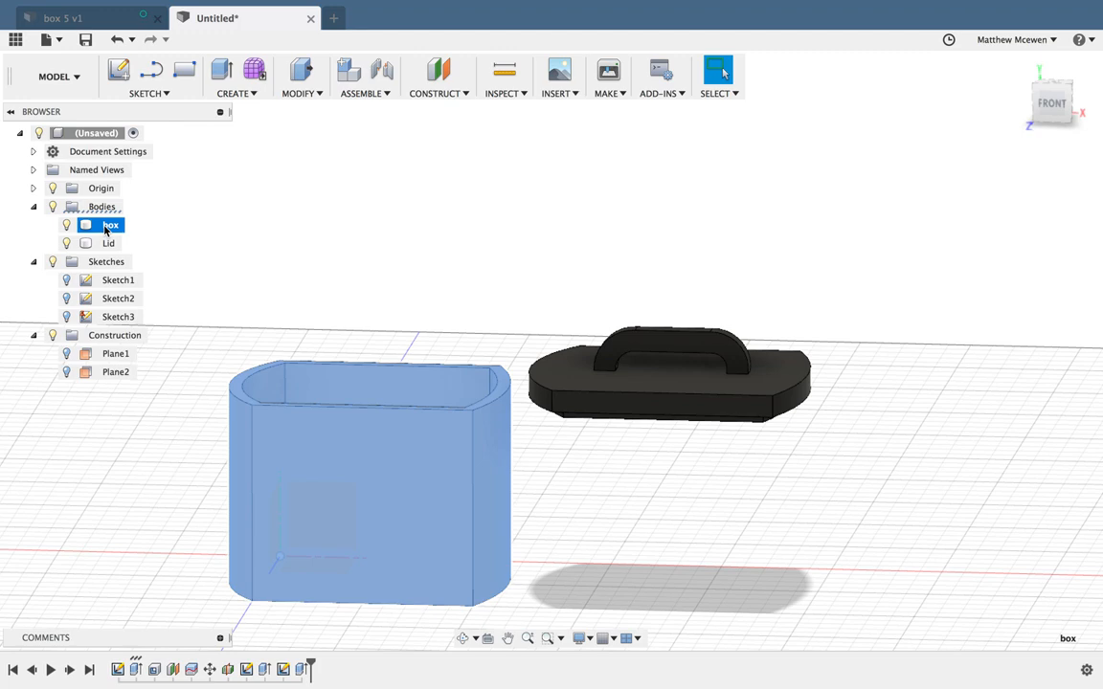
click(193, 235)
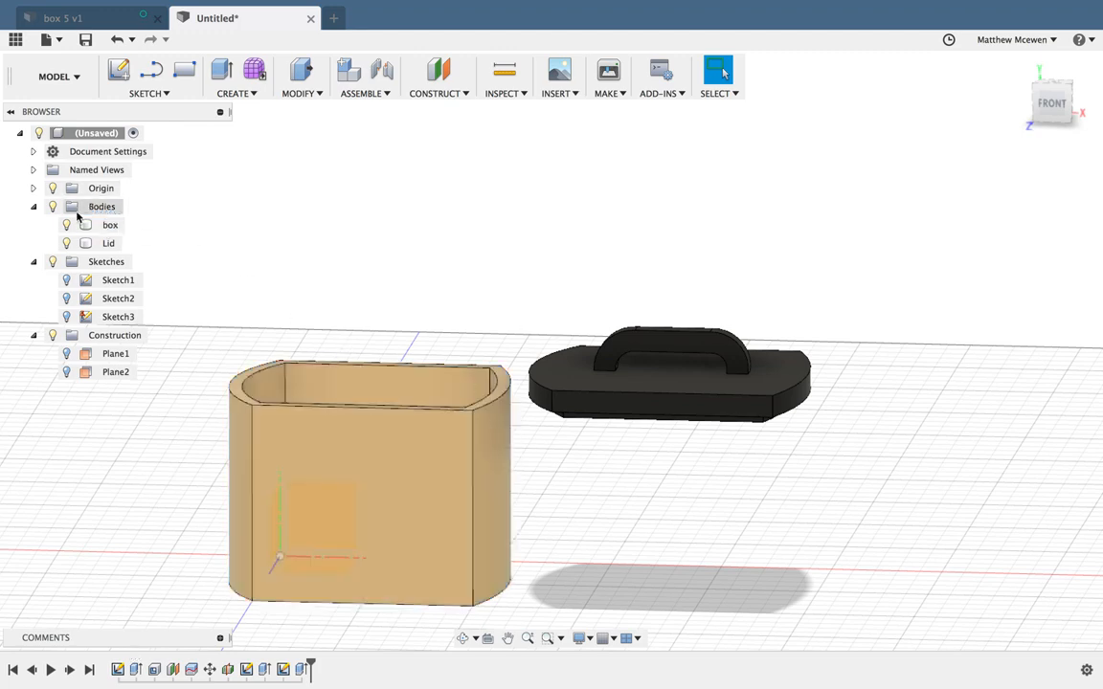
click(111, 228)
right_click(112, 229)
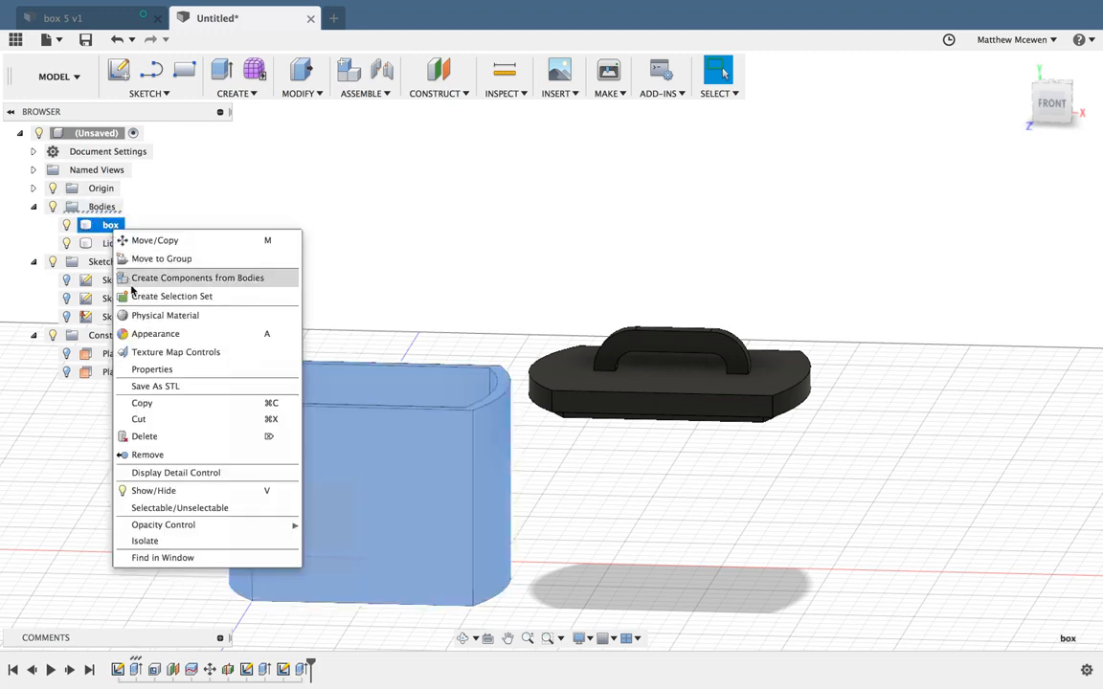
click(171, 389)
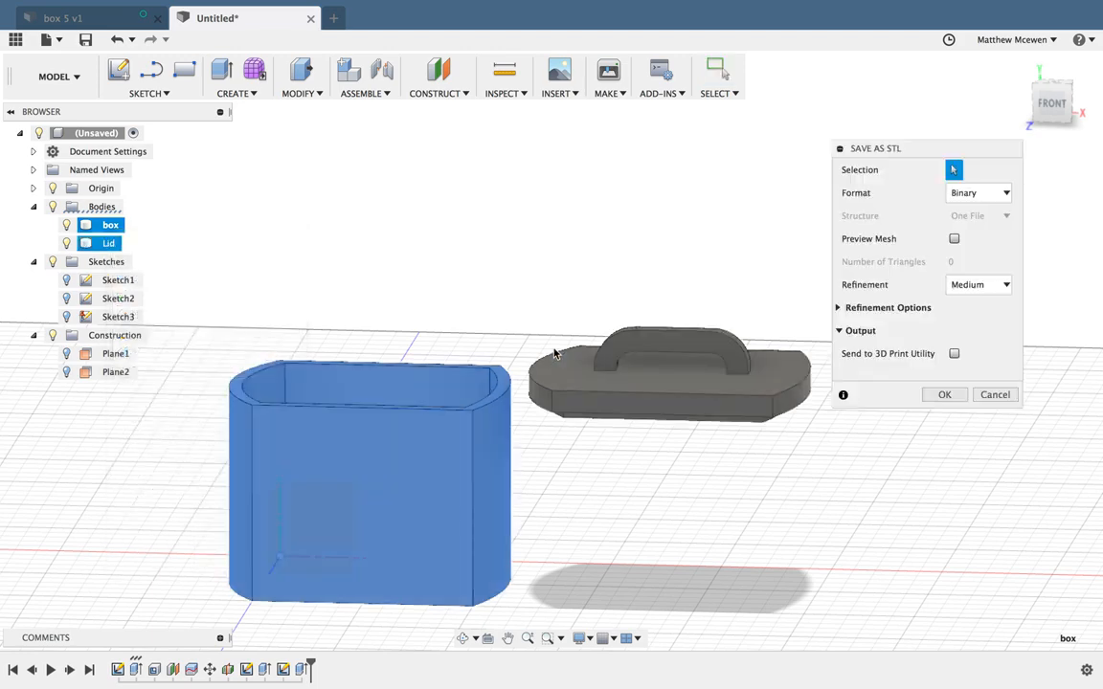
click(942, 396)
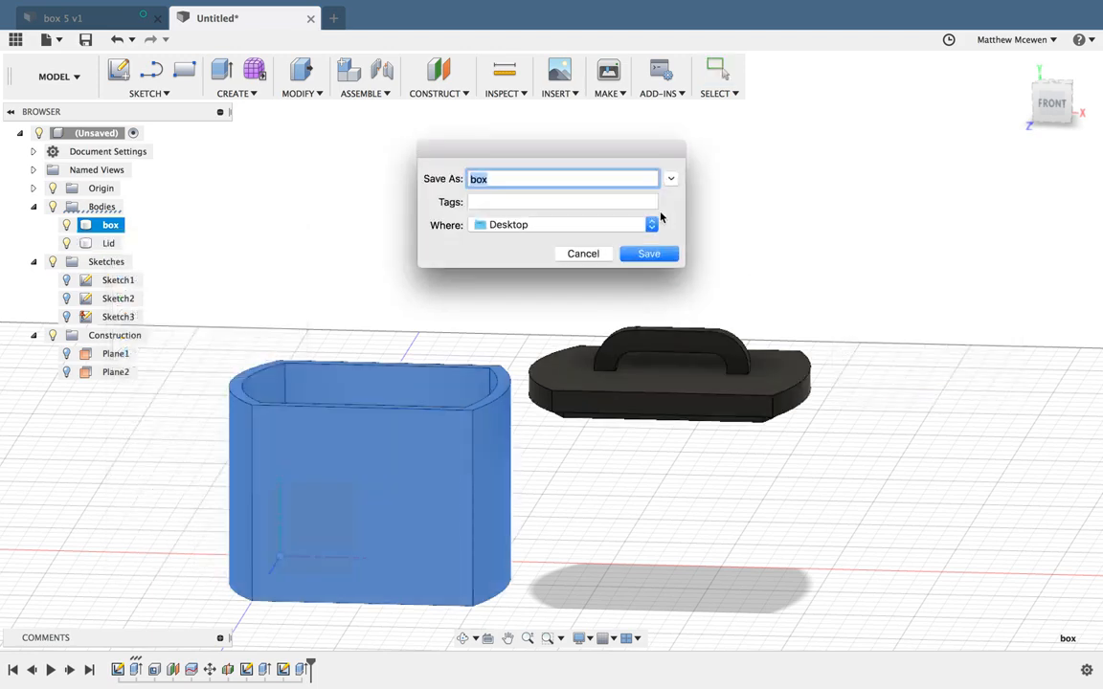
text(Box)
key(Return)
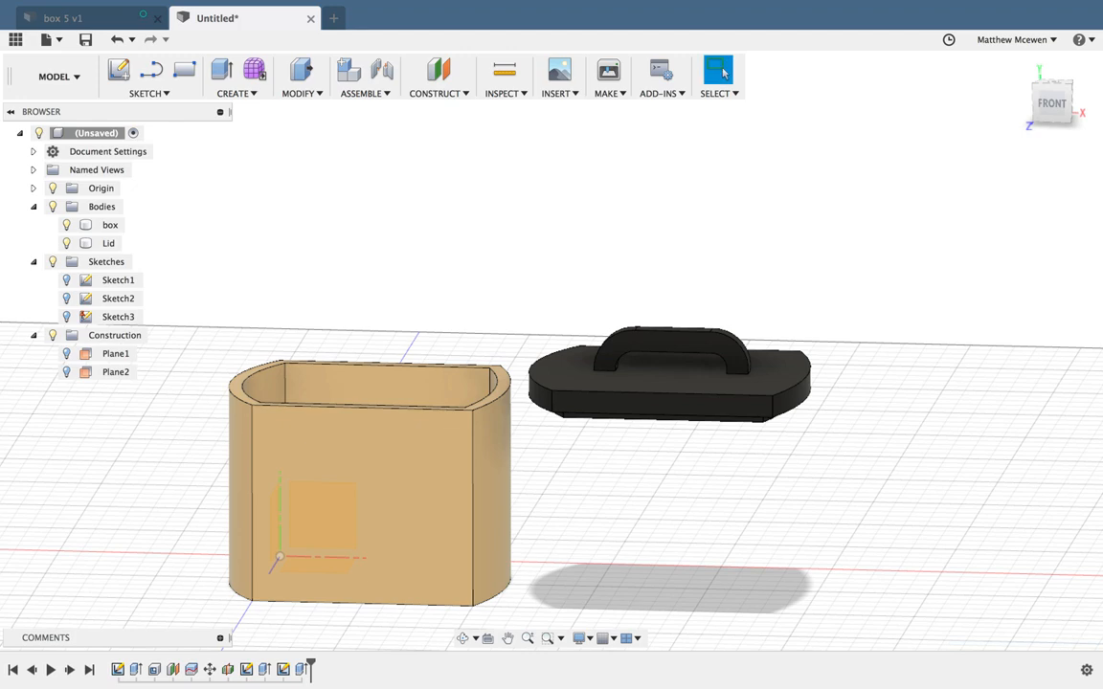
Export the lid body as a binary STL with medium refinement, saved to the Desktop as "Lid"
click(109, 243)
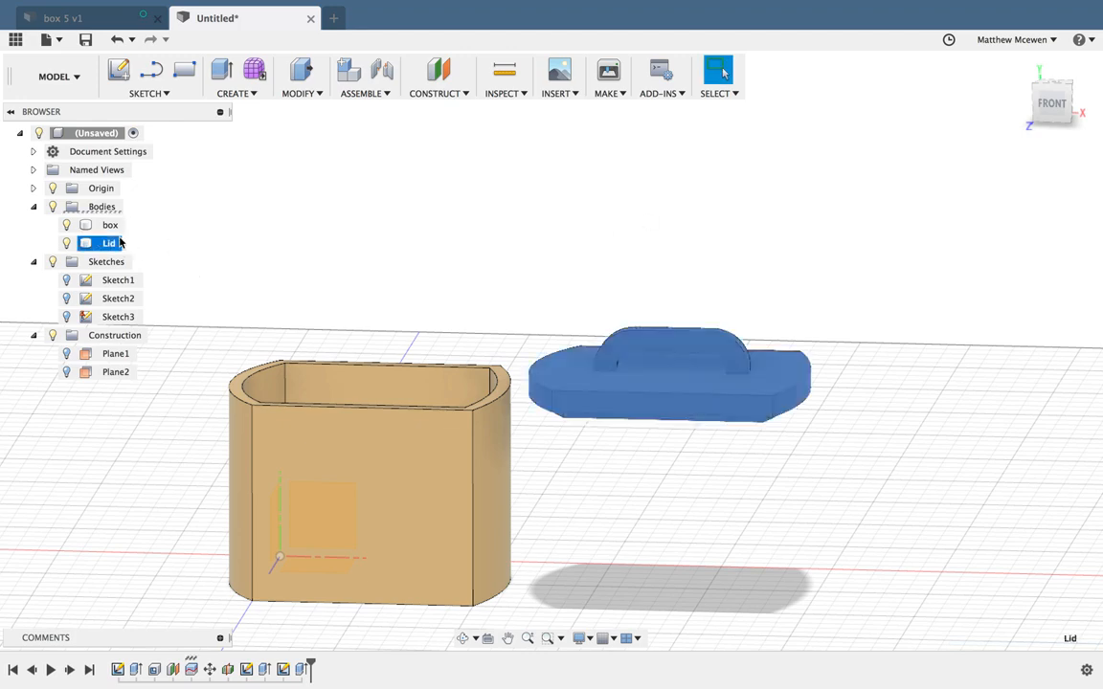
right_click(104, 245)
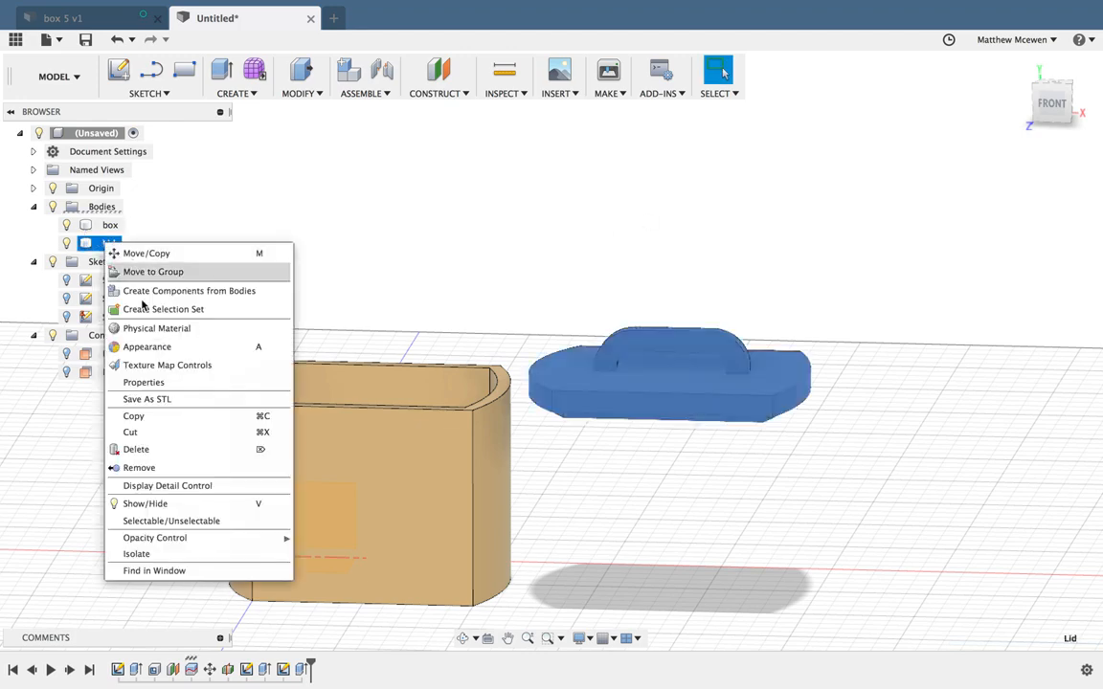
click(163, 401)
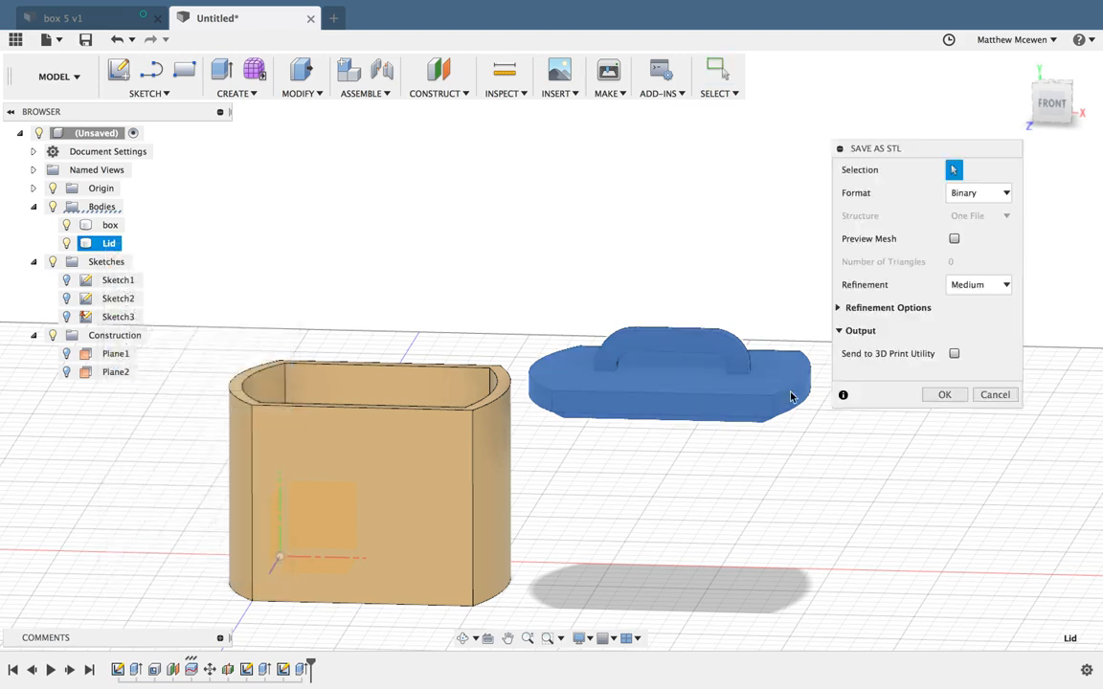
click(943, 393)
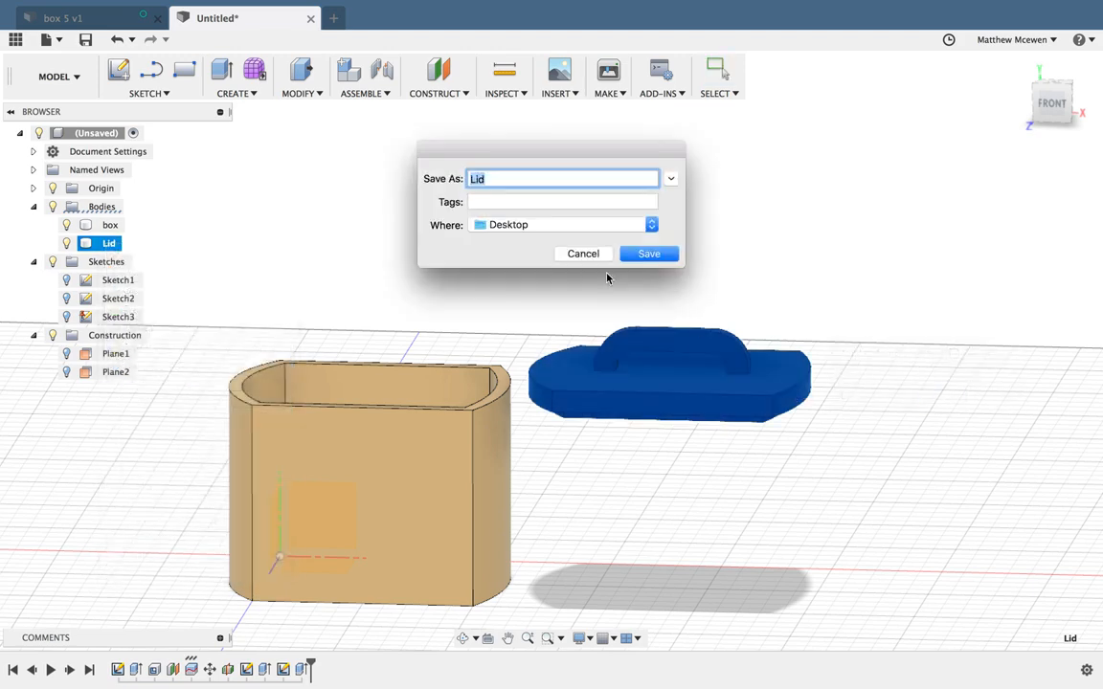
click(644, 255)
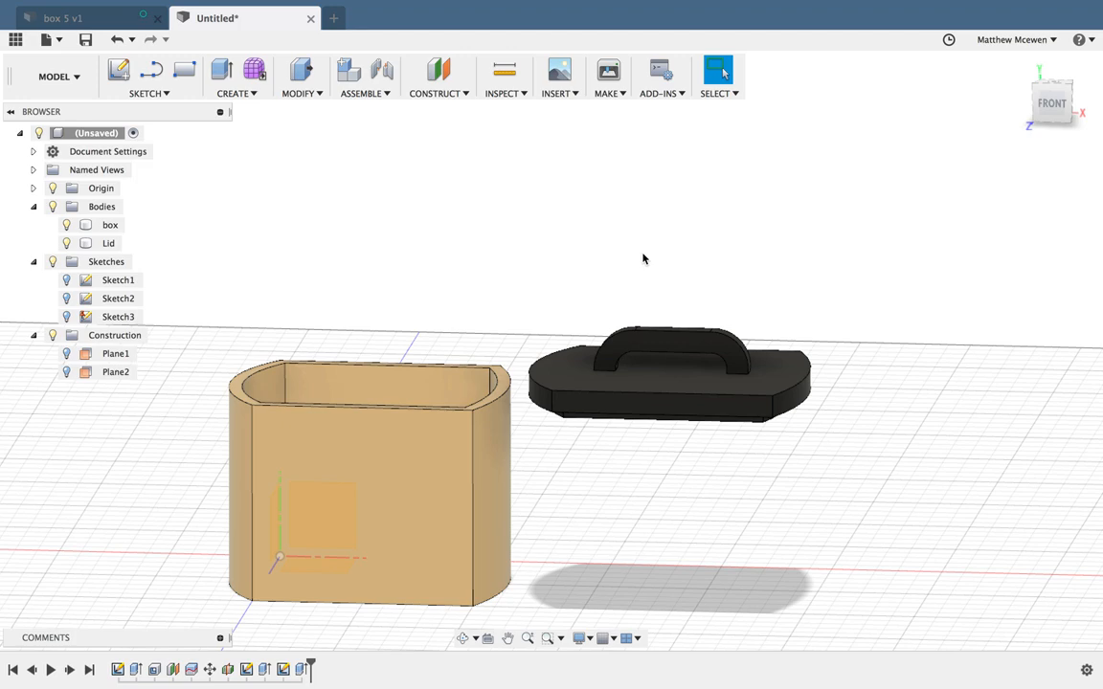